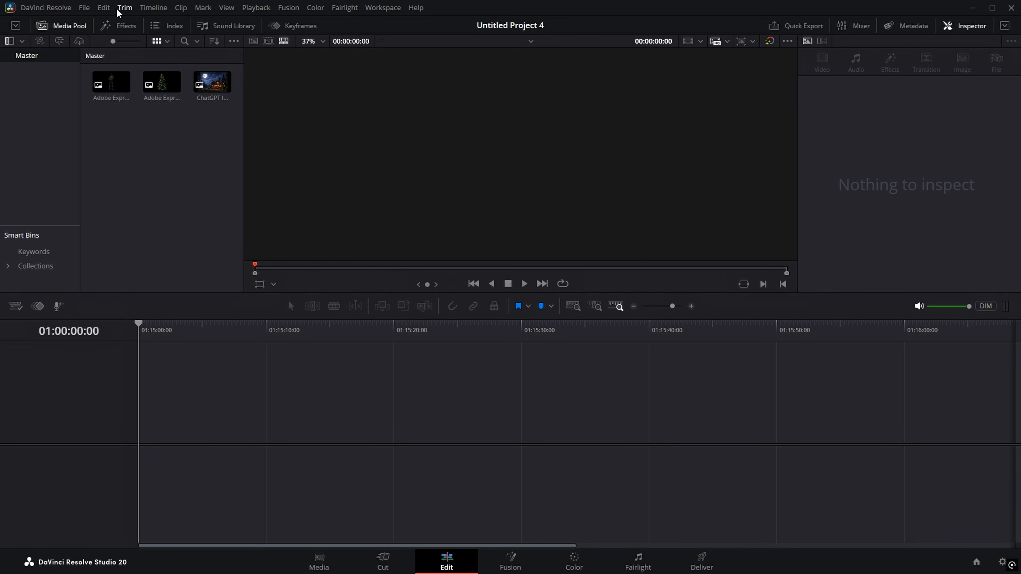
Step: Add a Fusion Composition clip to the empty timeline and move the playhead to the clip's end at 01:00:05:00
{"action": "left_click", "coordinate": [121, 29]}
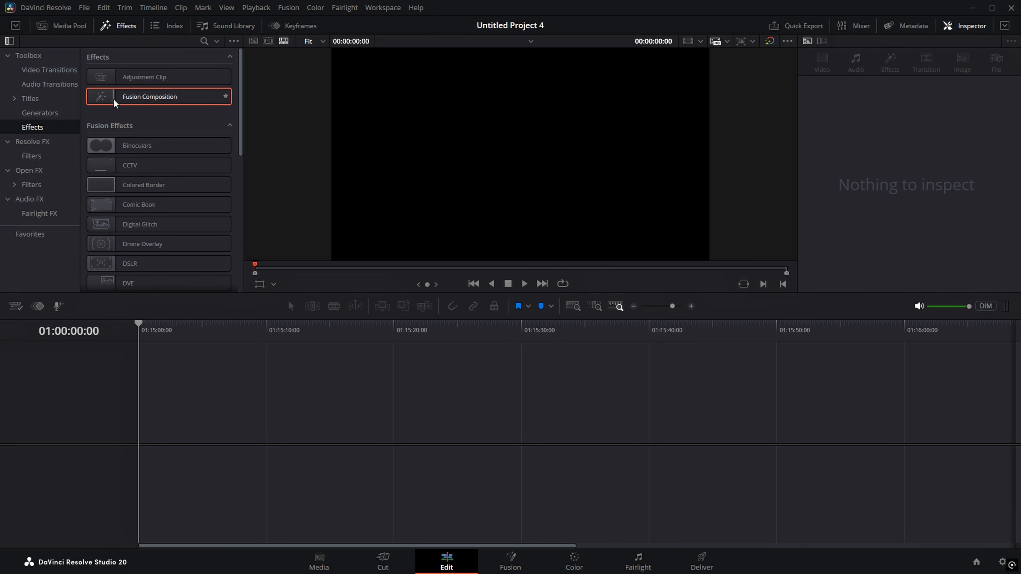
{"action": "left_click_drag", "start_coordinate": [108, 99], "coordinate": [146, 438]}
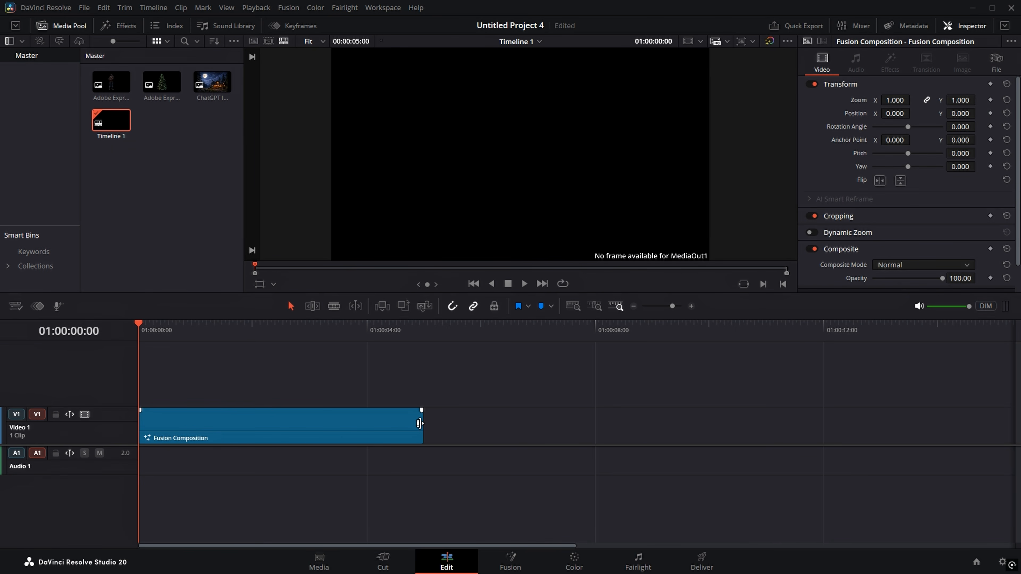
{"action": "left_click_drag", "start_coordinate": [373, 335], "coordinate": [421, 336]}
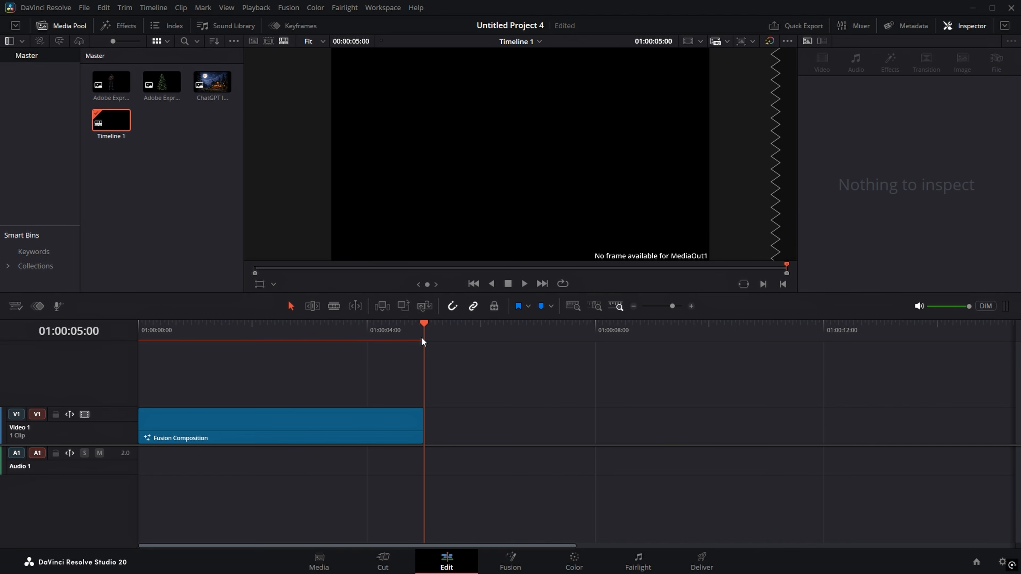
{"action": "mouse_move", "coordinate": [420, 423]}
{"action": "left_mouse_down"}
{"action": "mouse_move", "coordinate": [635, 420]}
{"action": "mouse_move", "coordinate": [424, 420]}
{"action": "left_mouse_up"}
{"action": "left_click", "coordinate": [324, 432]}
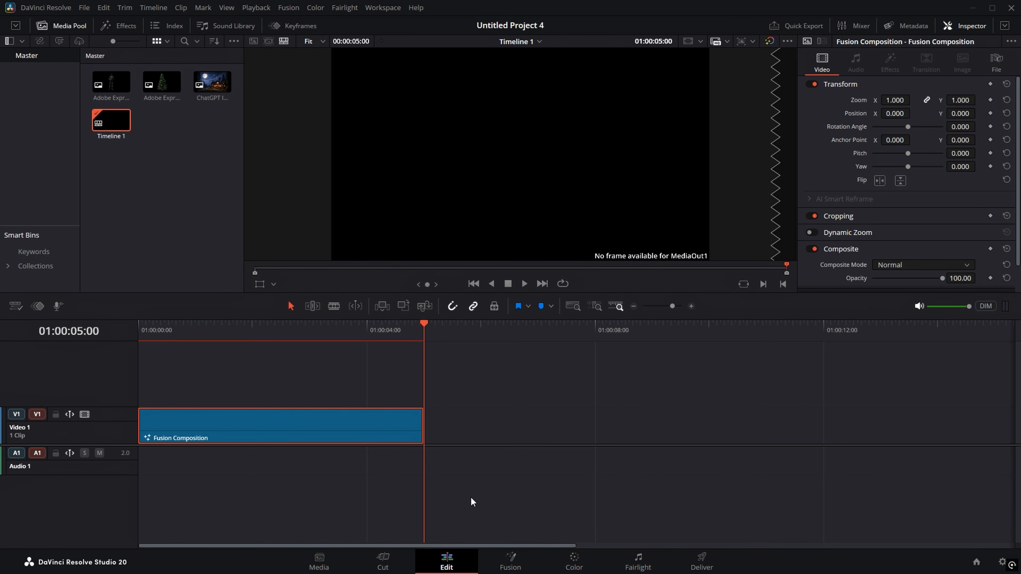
Step: Open the Fusion Composition clip on the Fusion page and move the MediaOut1 node away to make room for other nodes
{"action": "left_click", "coordinate": [511, 560]}
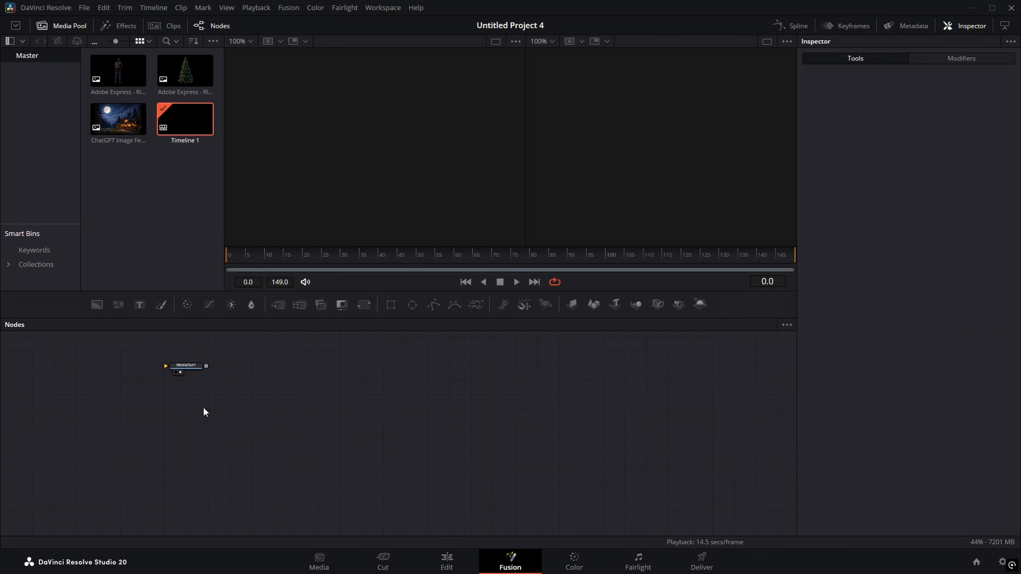
{"action": "left_click_drag", "start_coordinate": [188, 365], "coordinate": [540, 452]}
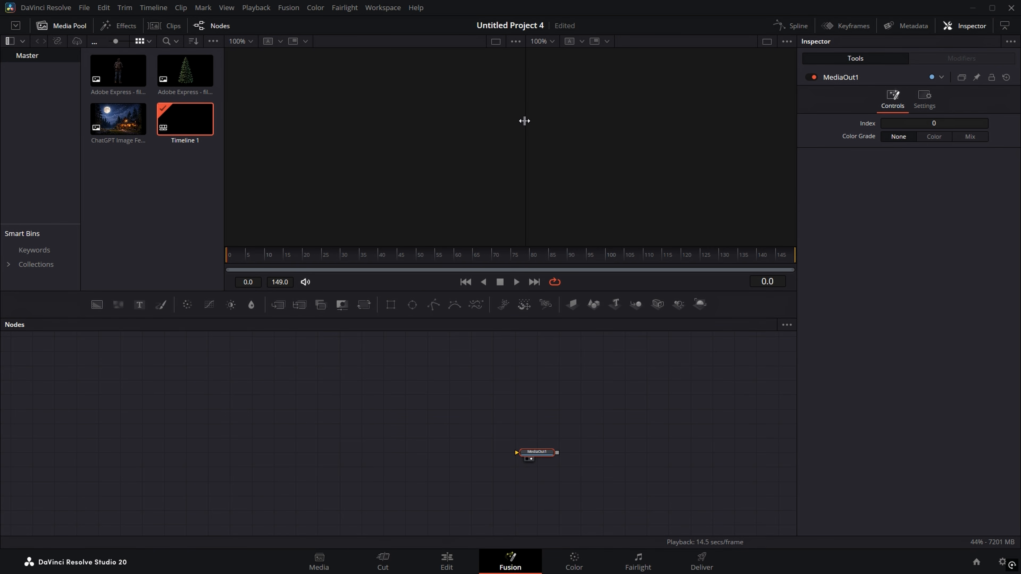
{"action": "left_click", "coordinate": [767, 41]}
{"action": "left_click", "coordinate": [767, 42]}
Step: Add the cabin, person and tree images from the media pool to the node graph, stacked one above another
{"action": "left_click_drag", "start_coordinate": [116, 126], "coordinate": [212, 454]}
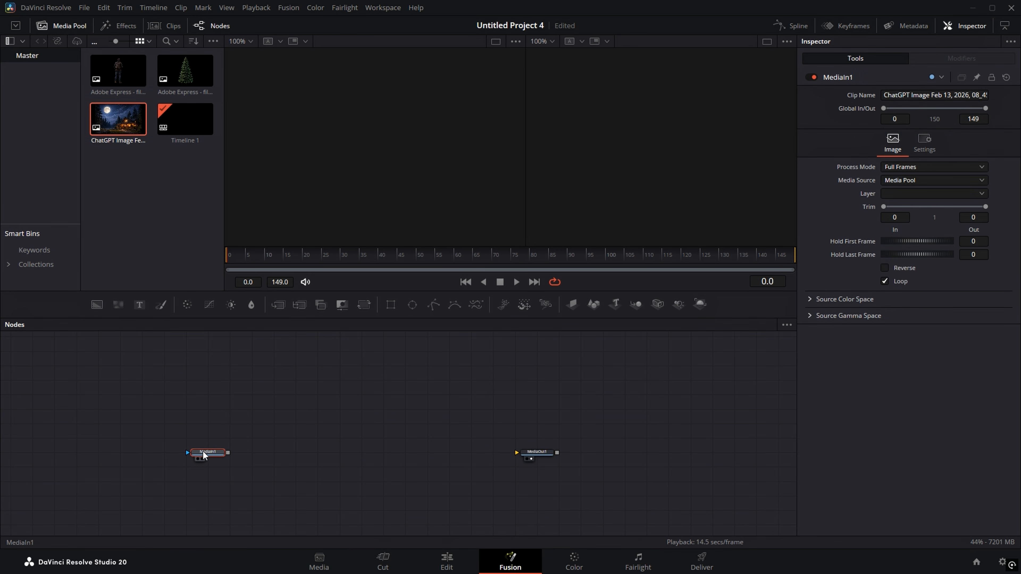
{"action": "left_click_drag", "start_coordinate": [122, 73], "coordinate": [206, 440]}
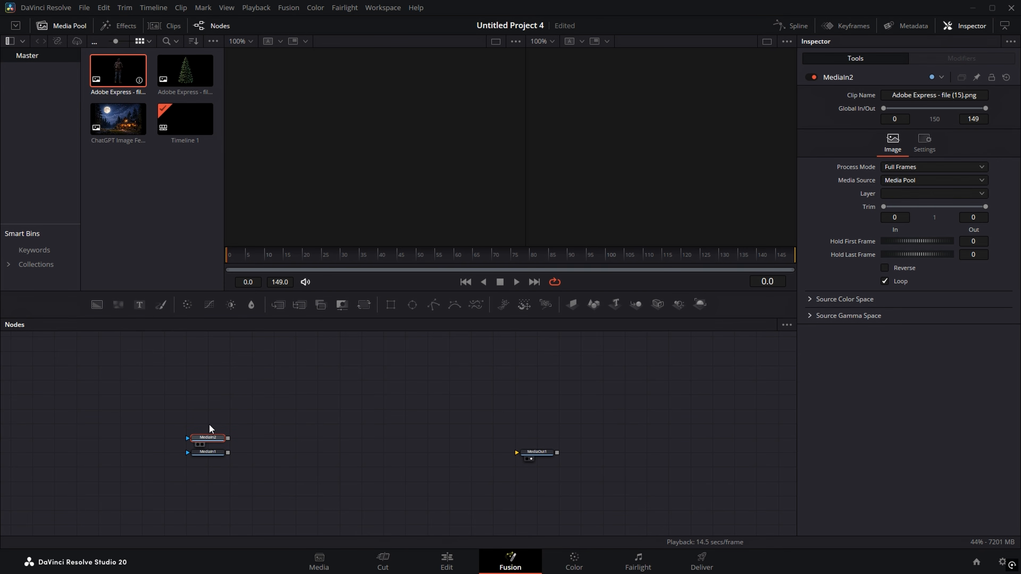
{"action": "left_click_drag", "start_coordinate": [186, 79], "coordinate": [211, 423]}
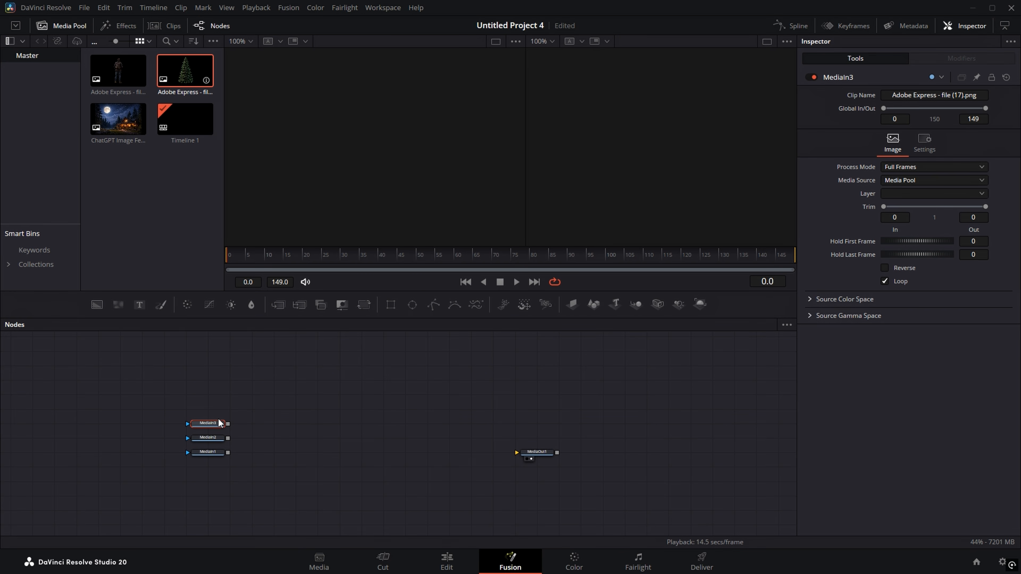
{"action": "scroll", "coordinate": [250, 426], "scroll_direction": "up", "scroll_amount": 2}
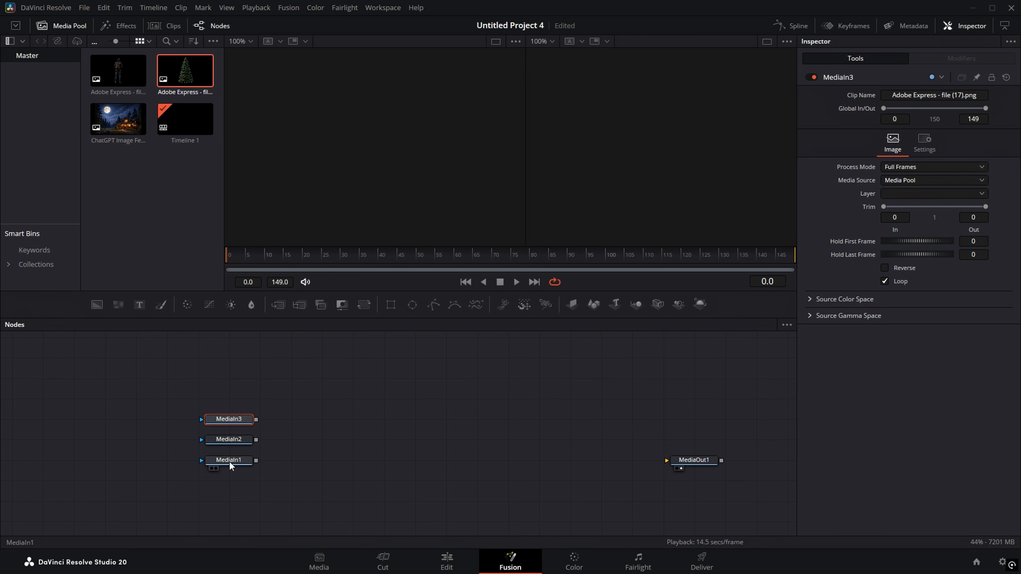
Step: Display the MediaIn1 cabin image in the left viewer and the MediaIn2 person image in the right viewer
{"action": "left_click", "coordinate": [229, 460]}
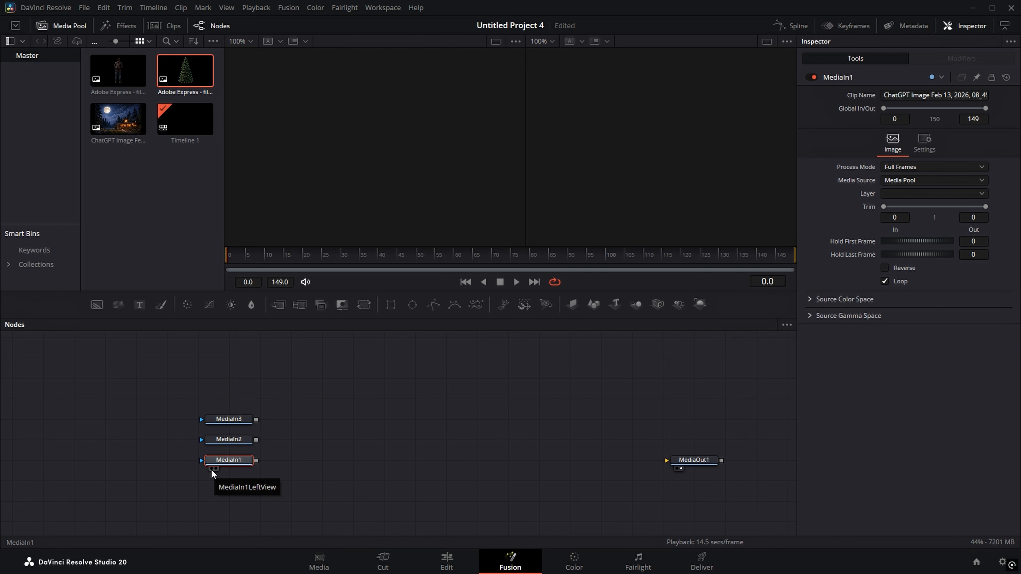
{"action": "left_click", "coordinate": [212, 469]}
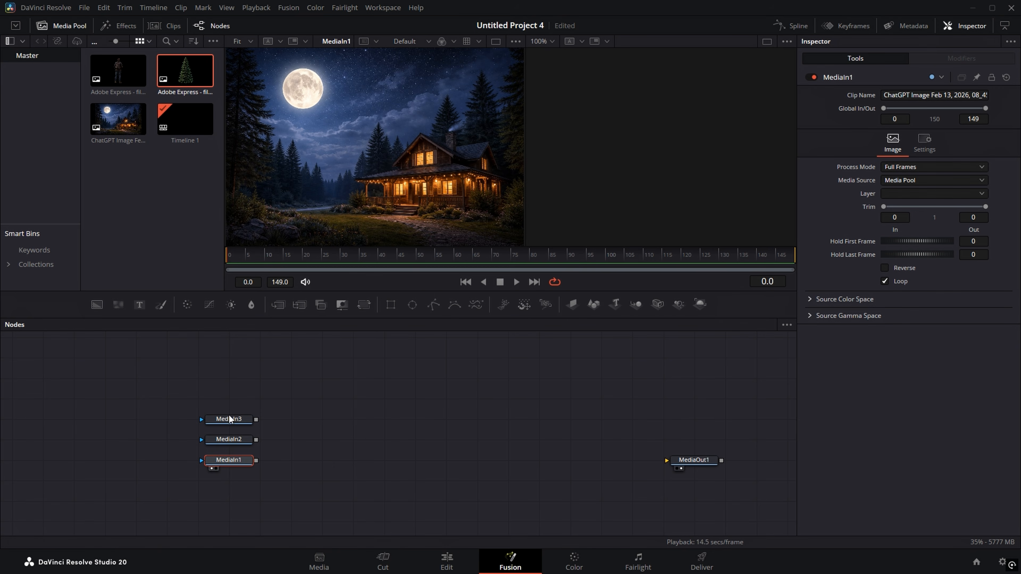
{"action": "left_click", "coordinate": [227, 443]}
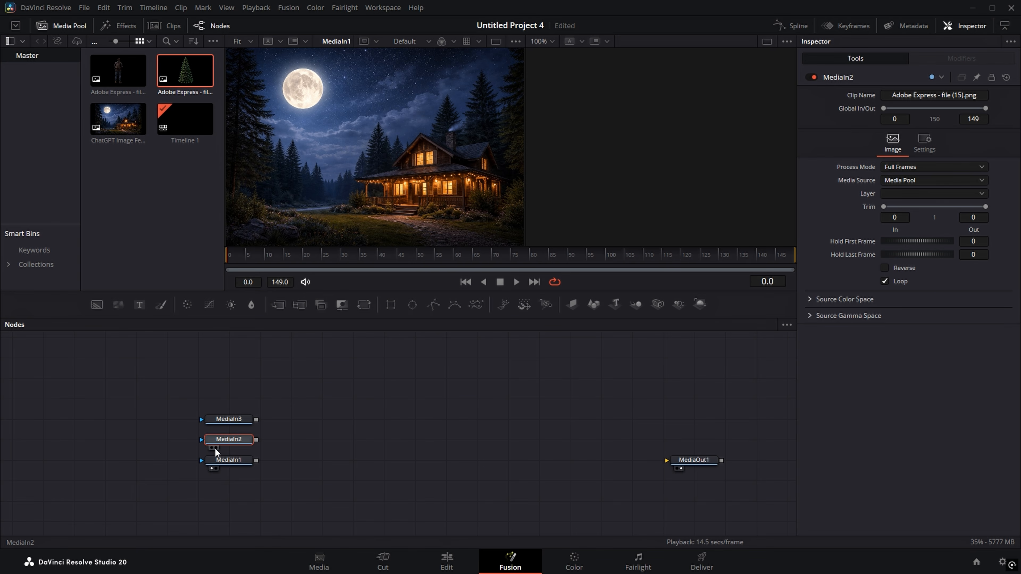
{"action": "left_click", "coordinate": [216, 448]}
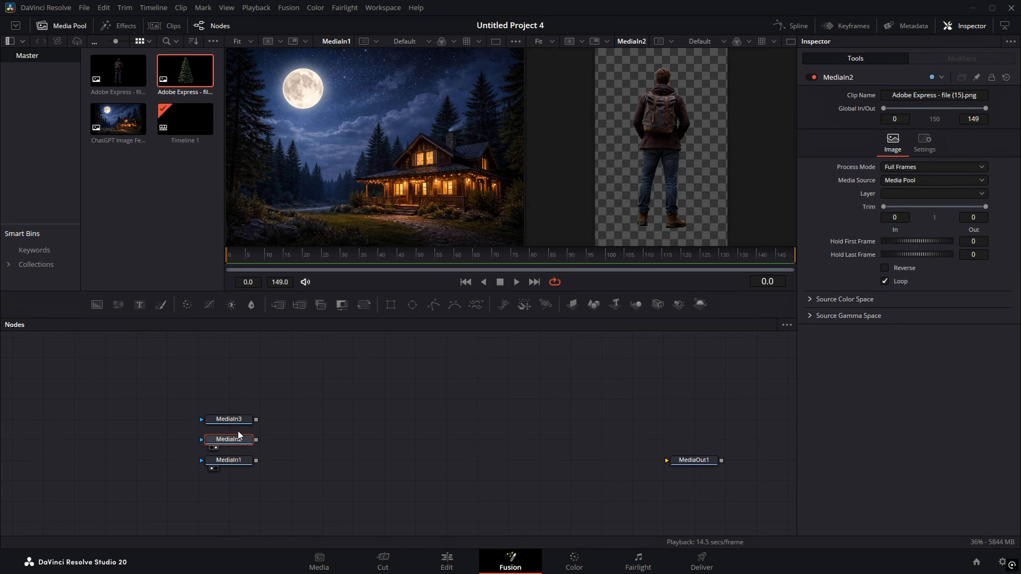
Step: Rename the MediaIn1 node to "background" and the MediaIn2 node to "person"
{"action": "left_click", "coordinate": [230, 462]}
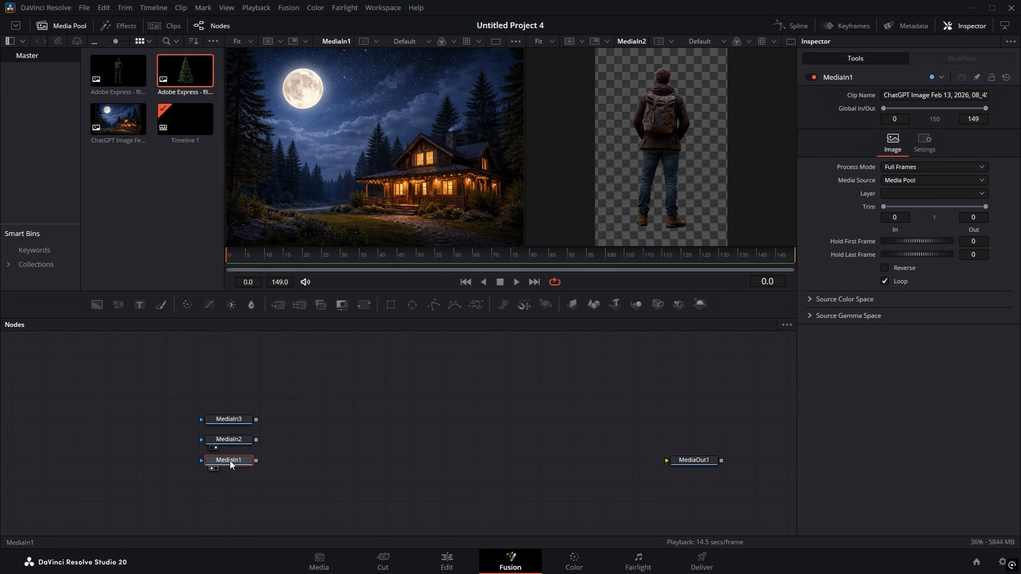
{"action": "key", "text": "F2"}
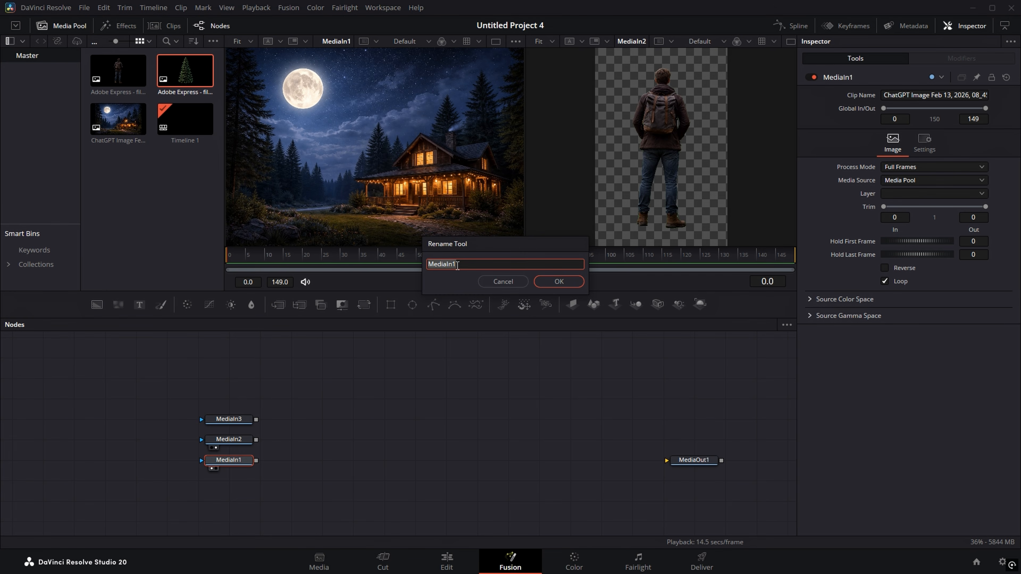
{"action": "type", "text": "background"}
{"action": "left_click", "coordinate": [568, 282]}
{"action": "left_click", "coordinate": [230, 439]}
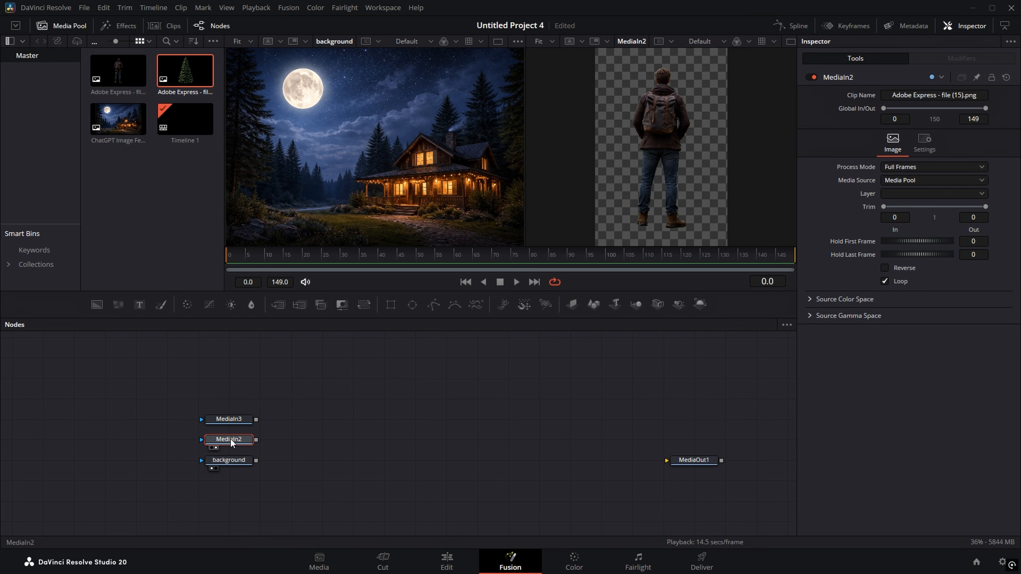
{"action": "key", "text": "F2"}
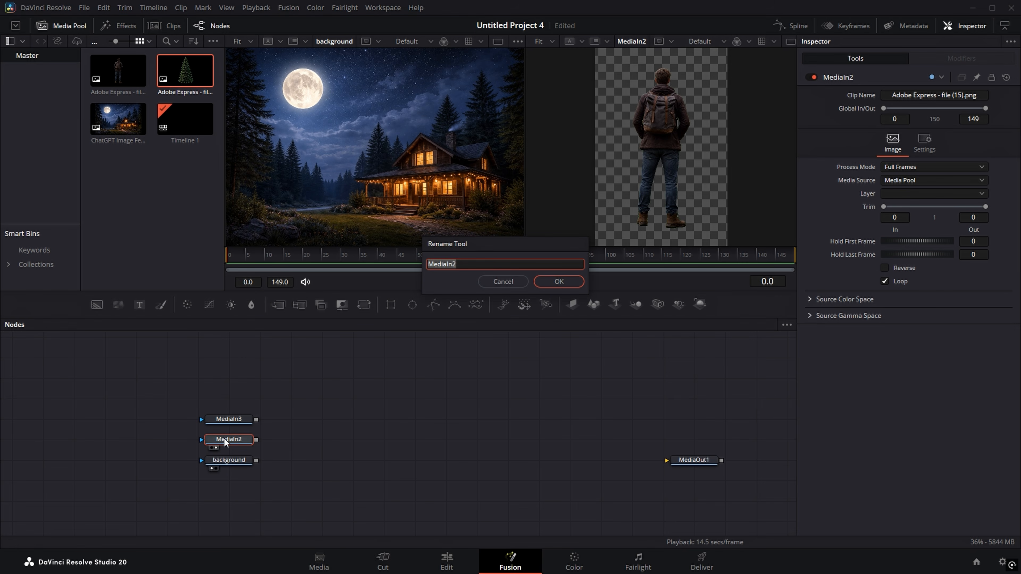
{"action": "type", "text": "person"}
{"action": "key", "text": "Return"}
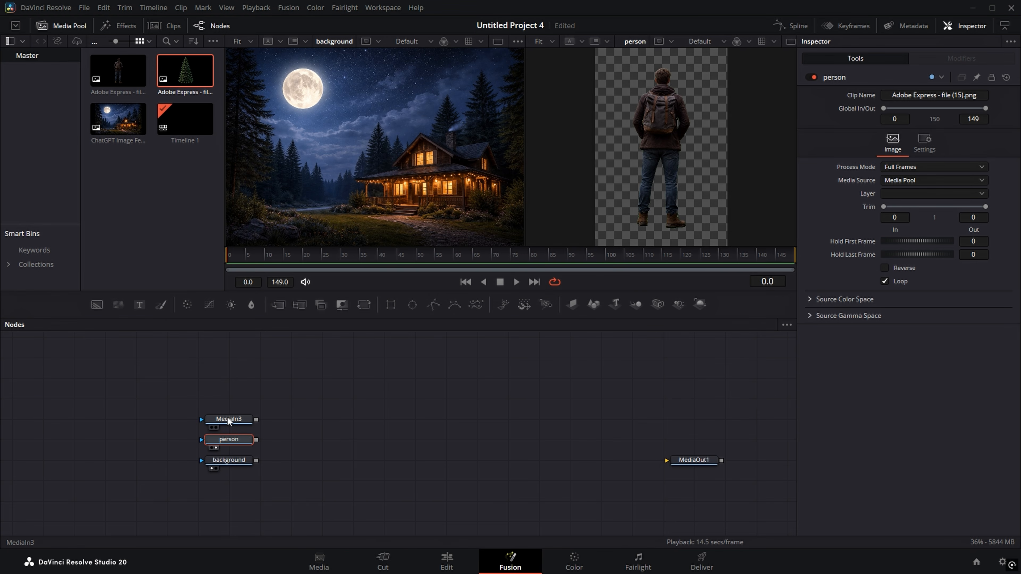
Step: Display the MediaIn3 node in both viewers and rename it to "tree"
{"action": "left_click", "coordinate": [228, 419]}
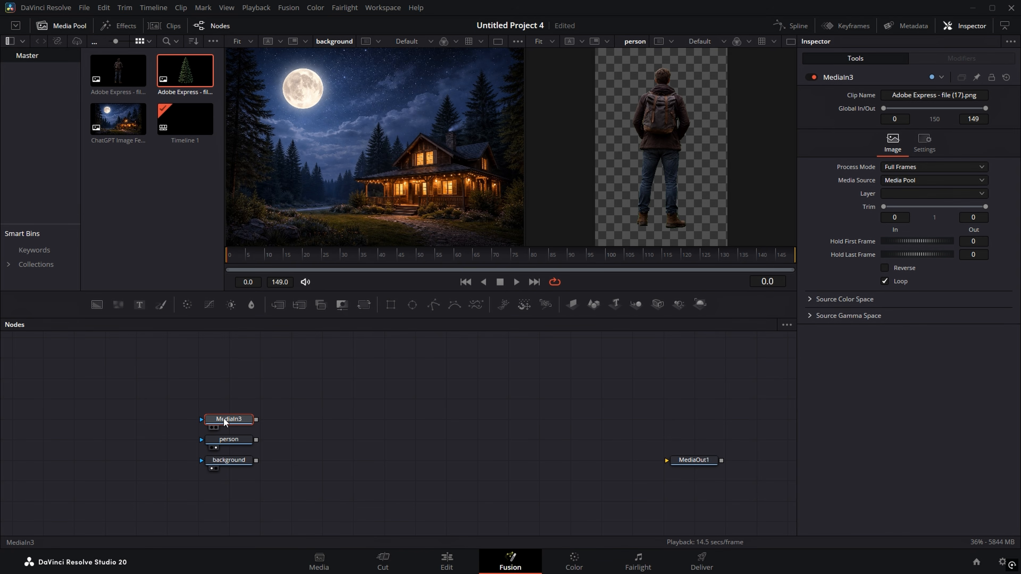
{"action": "key", "text": "1"}
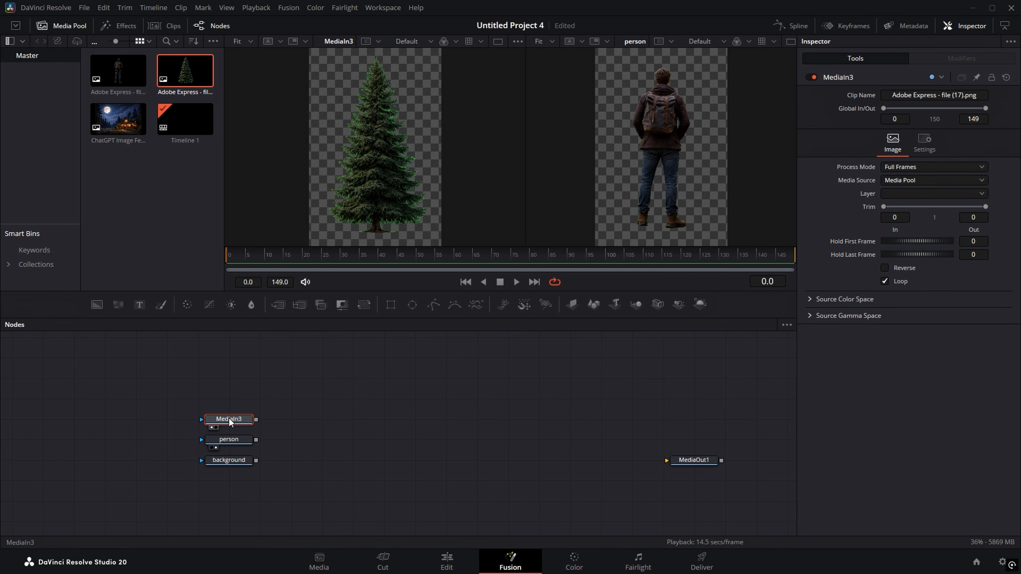
{"action": "key", "text": "2"}
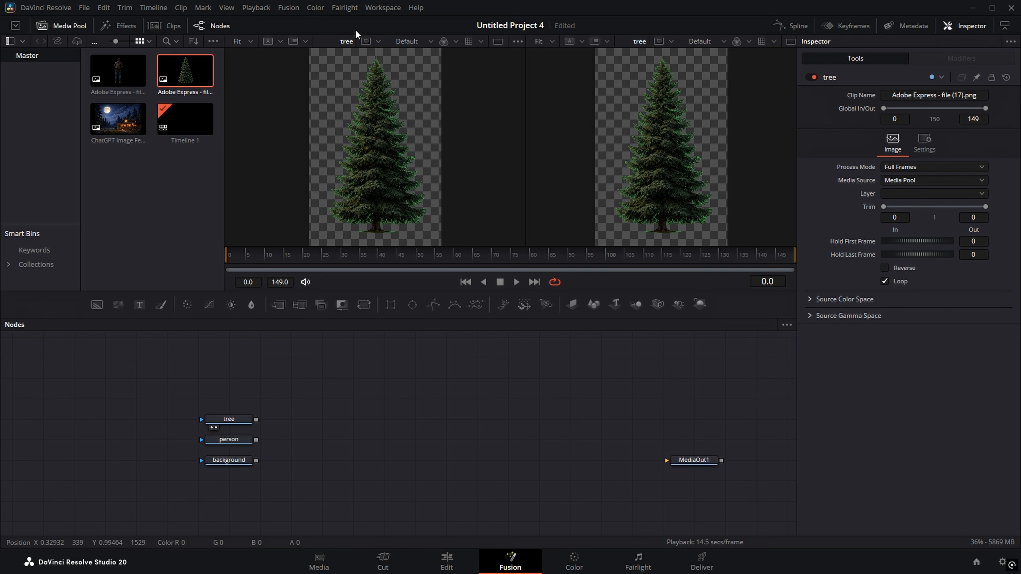
Step: Run the Parallax_Pro script and review its Prepare Layers and Build Scene settings
{"action": "left_click", "coordinate": [378, 9]}
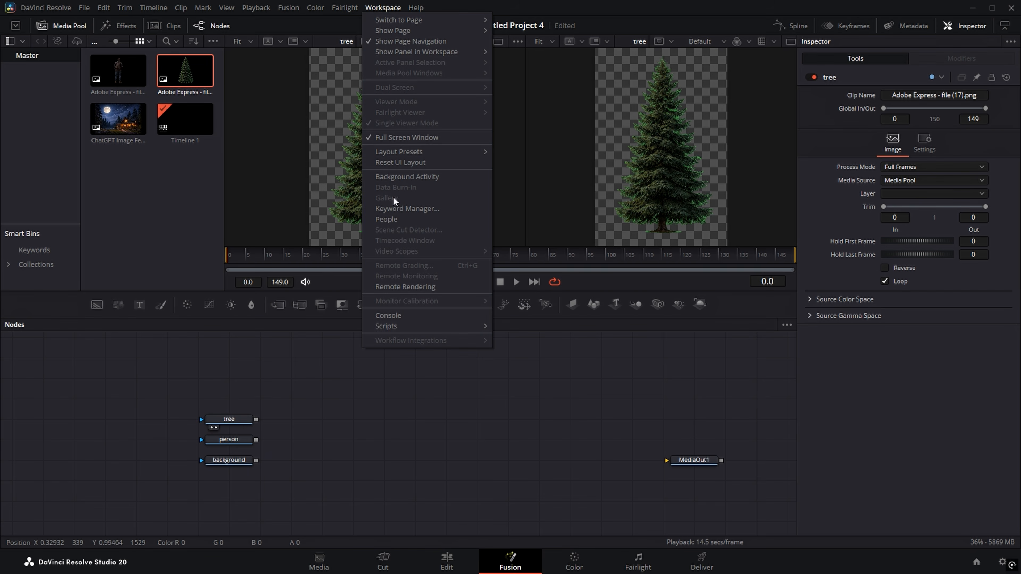
{"action": "mouse_move", "coordinate": [398, 327]}
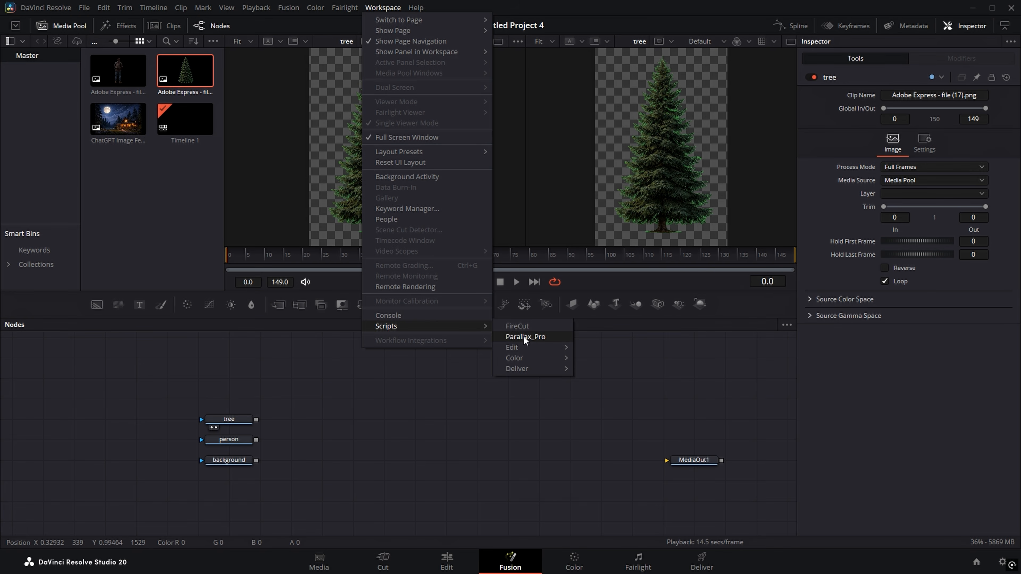
{"action": "left_click", "coordinate": [524, 338]}
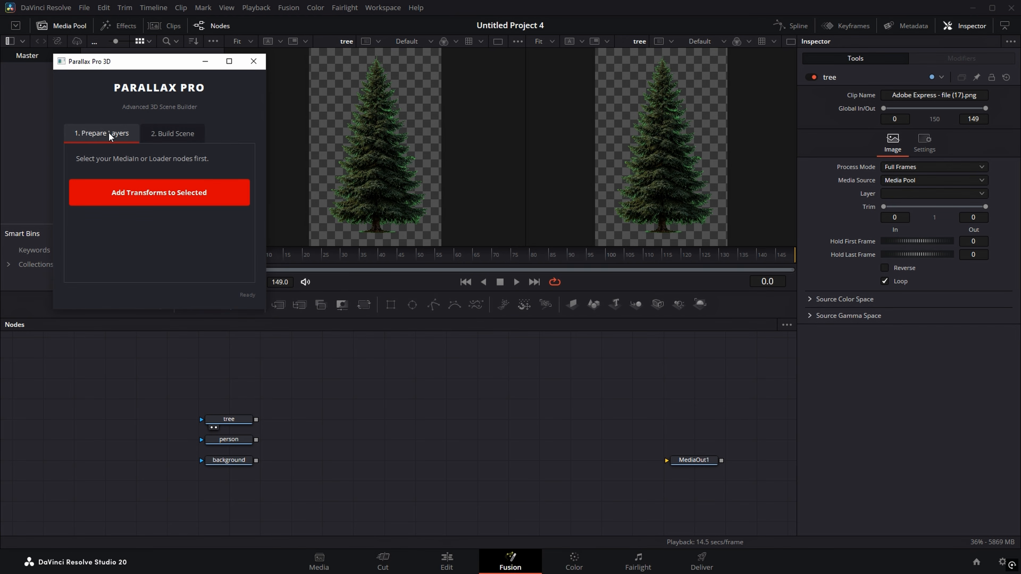
{"action": "left_click", "coordinate": [179, 130]}
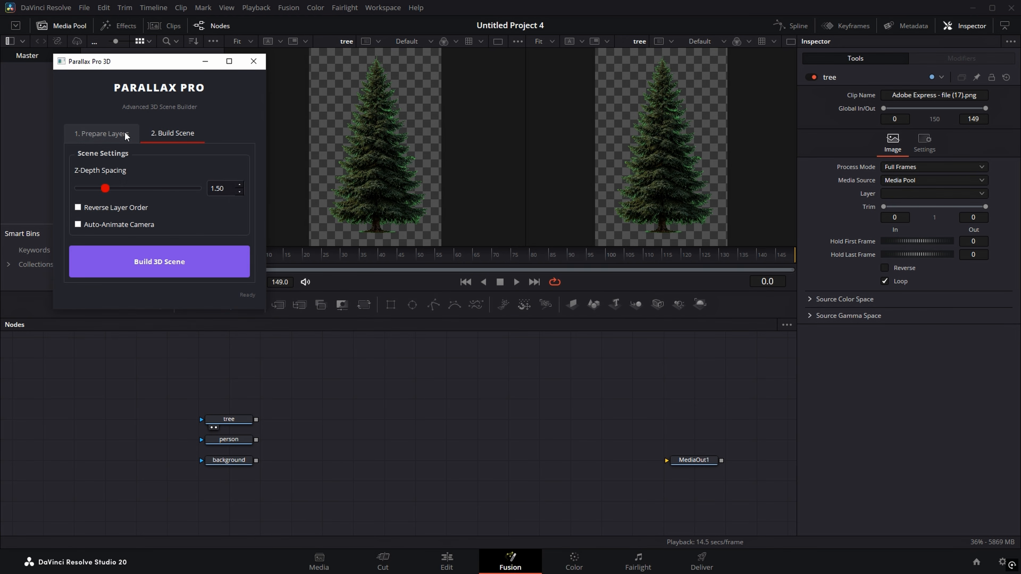
{"action": "left_click", "coordinate": [113, 133]}
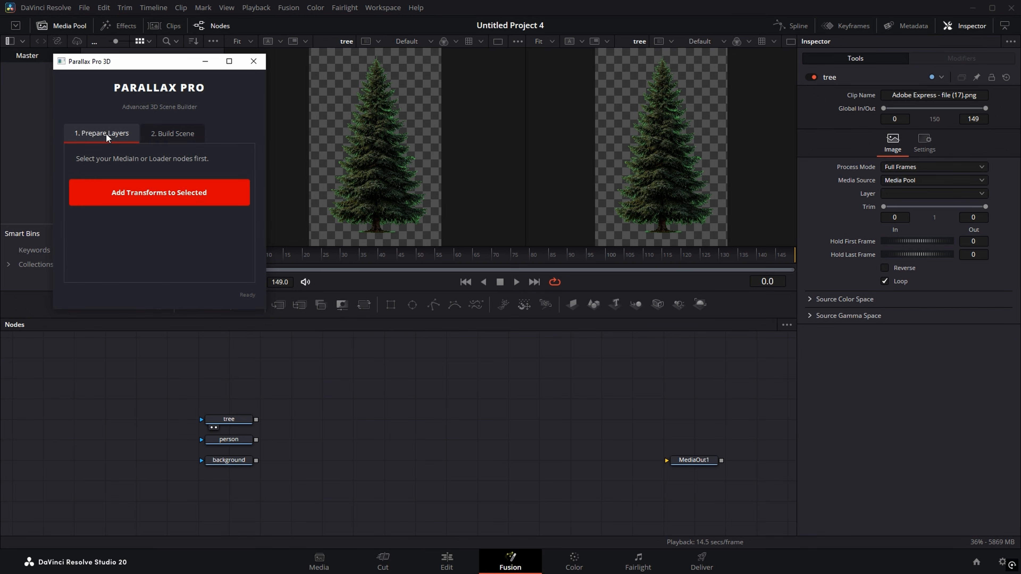
Step: Add transforms to the tree, person and background nodes with Parallax Pro, keeping its window clear of the node graph
{"action": "left_click_drag", "start_coordinate": [157, 61], "coordinate": [749, 93]}
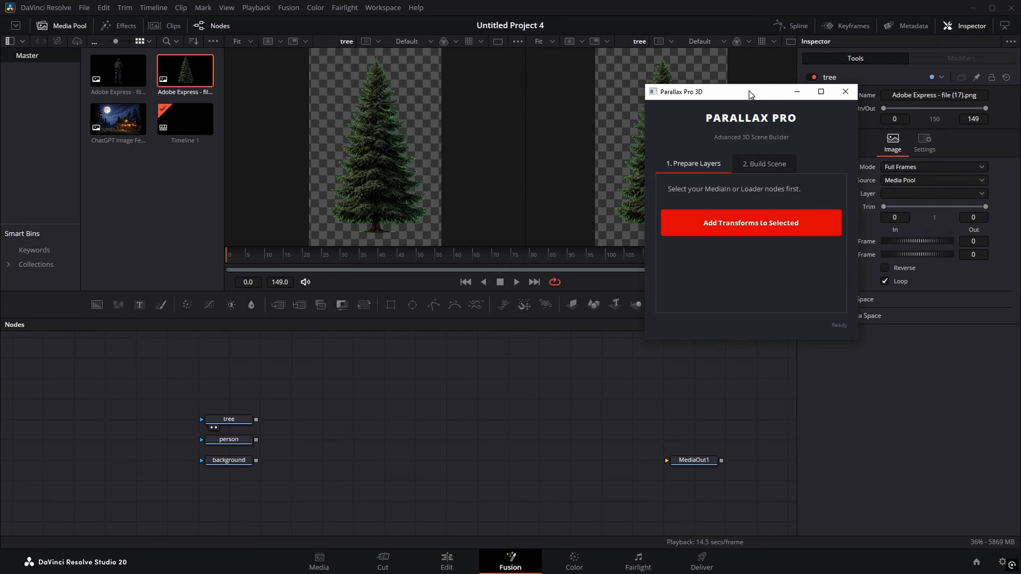
{"action": "left_click_drag", "start_coordinate": [257, 383], "coordinate": [212, 485]}
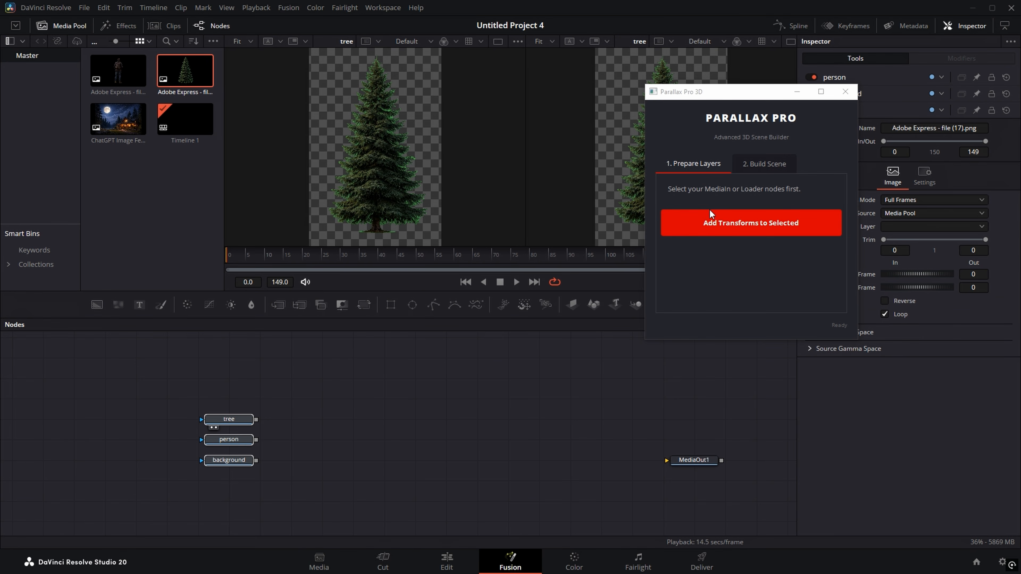
{"action": "left_click", "coordinate": [755, 222]}
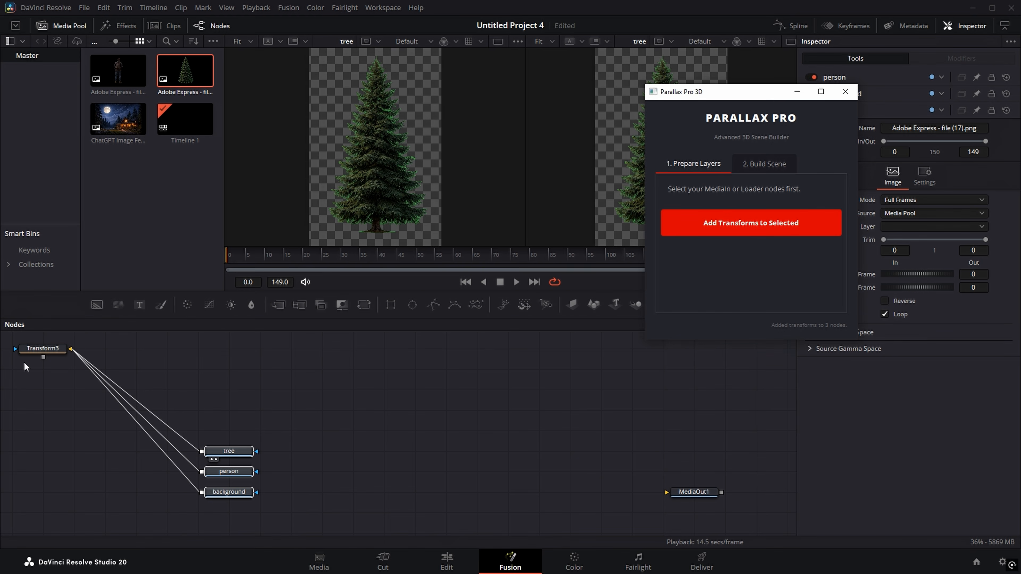
Step: Line up Transform3, Transform2 and Transform1 beside their tree, person and background source nodes
{"action": "scroll", "coordinate": [83, 346], "scroll_direction": "up", "scroll_amount": 1}
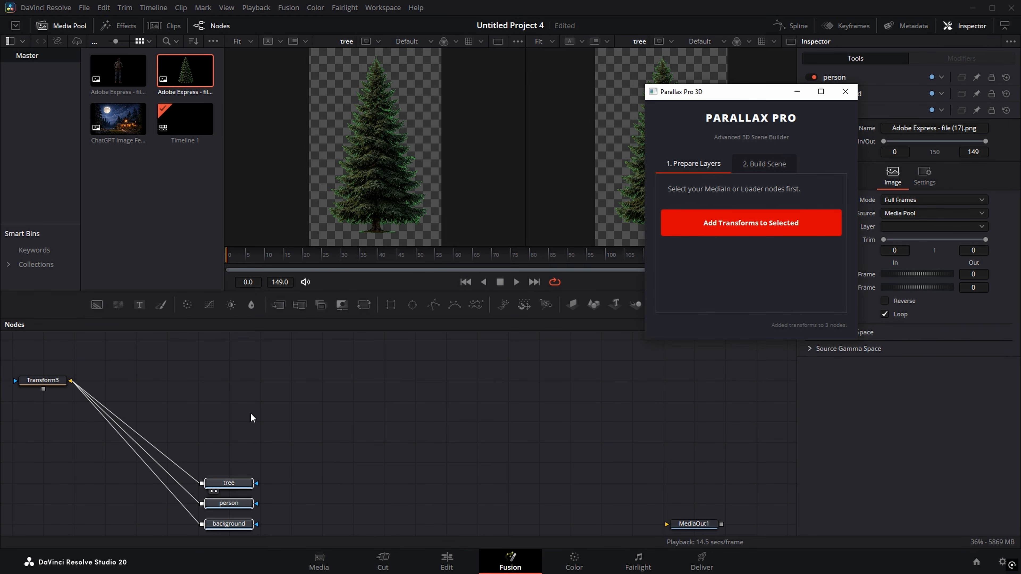
{"action": "left_click_drag", "start_coordinate": [78, 349], "coordinate": [37, 399]}
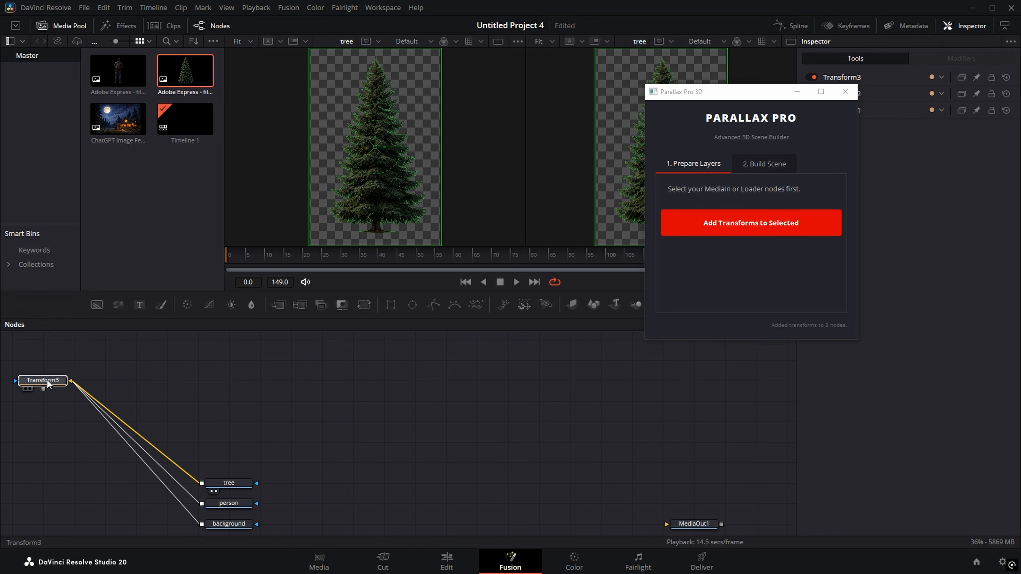
{"action": "left_click_drag", "start_coordinate": [47, 380], "coordinate": [333, 503]}
{"action": "scroll", "coordinate": [332, 503], "scroll_direction": "down", "scroll_amount": 3}
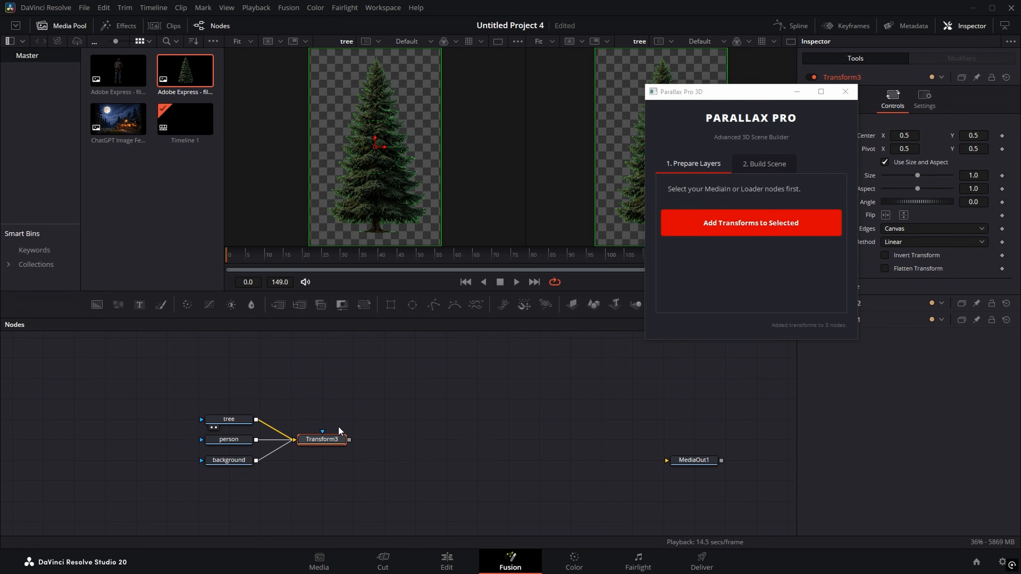
{"action": "left_click", "coordinate": [388, 394]}
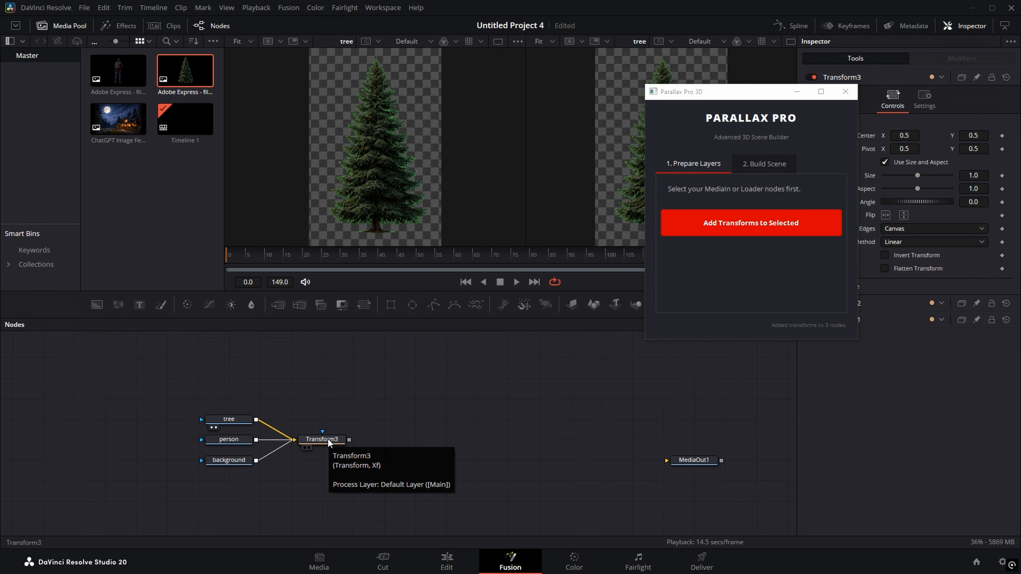
{"action": "left_click_drag", "start_coordinate": [325, 438], "coordinate": [384, 440]}
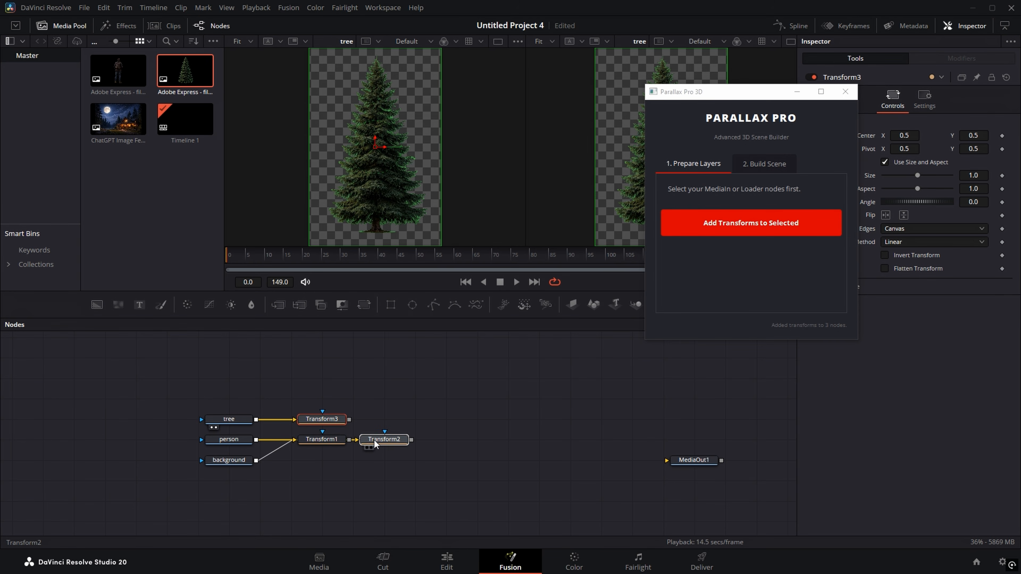
{"action": "left_click_drag", "start_coordinate": [322, 439], "coordinate": [322, 461]}
{"action": "left_click_drag", "start_coordinate": [378, 439], "coordinate": [313, 442]}
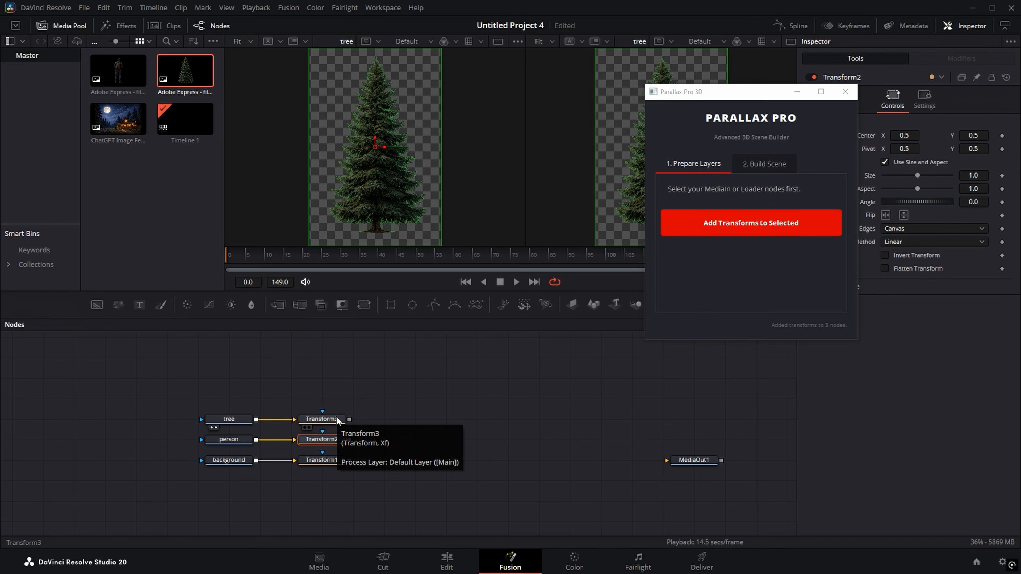
{"action": "left_click_drag", "start_coordinate": [380, 428], "coordinate": [339, 422]}
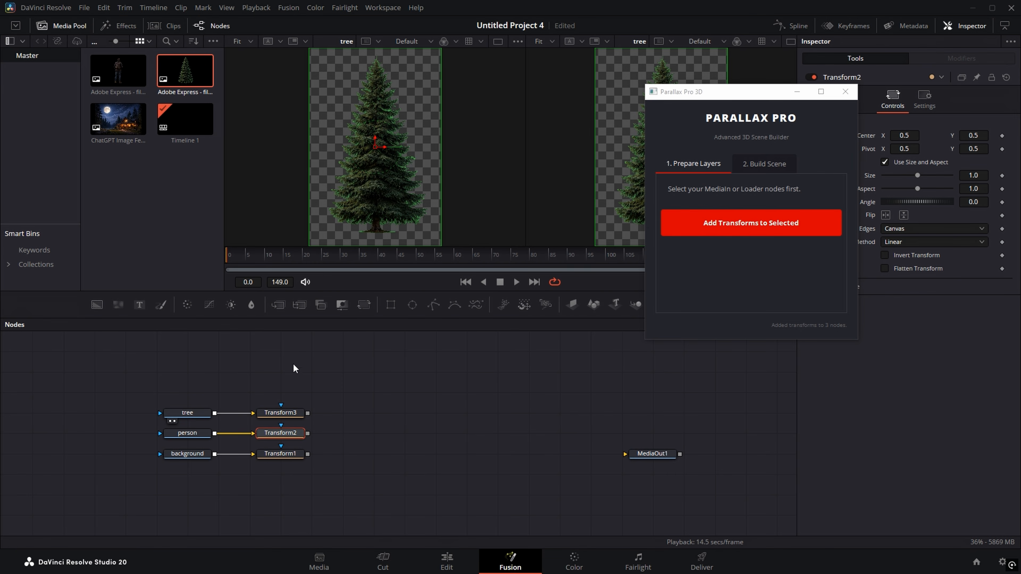
Step: Select the three Transform nodes and set Z-Depth Spacing to 2.00, with Reverse Layer Order and Auto-Animate Camera enabled
{"action": "left_click", "coordinate": [321, 383]}
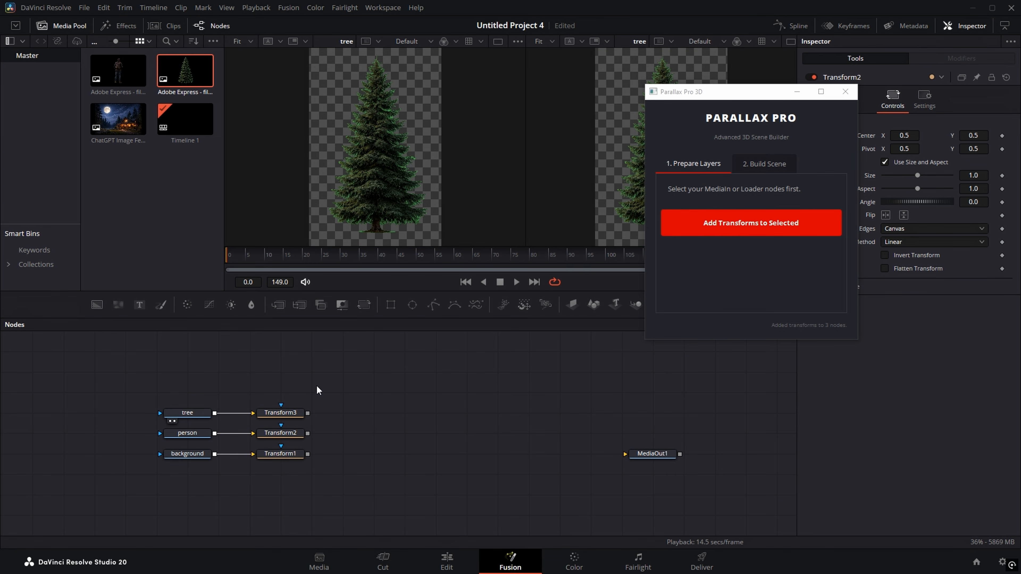
{"action": "left_click_drag", "start_coordinate": [315, 387], "coordinate": [278, 459]}
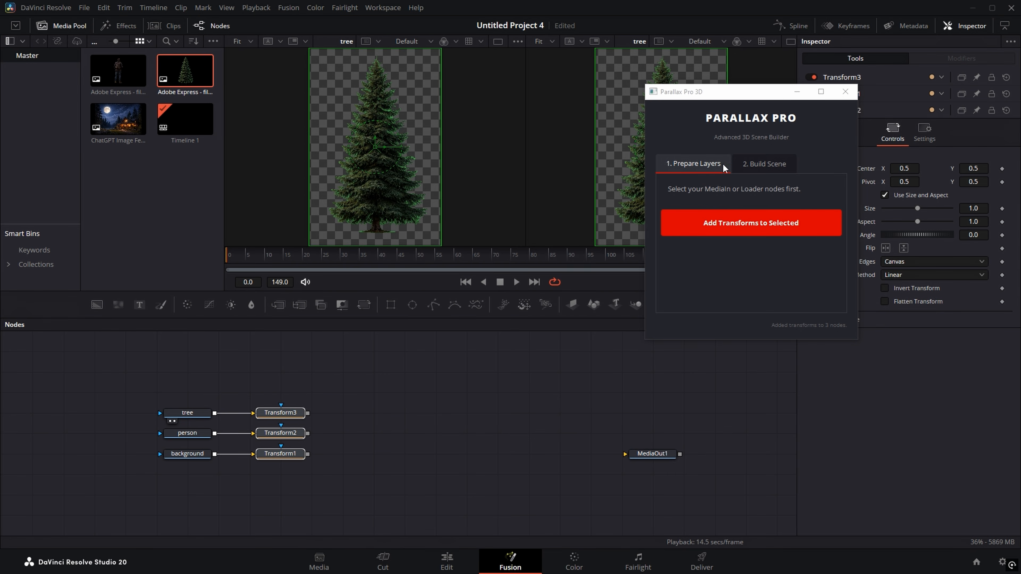
{"action": "left_click", "coordinate": [767, 162]}
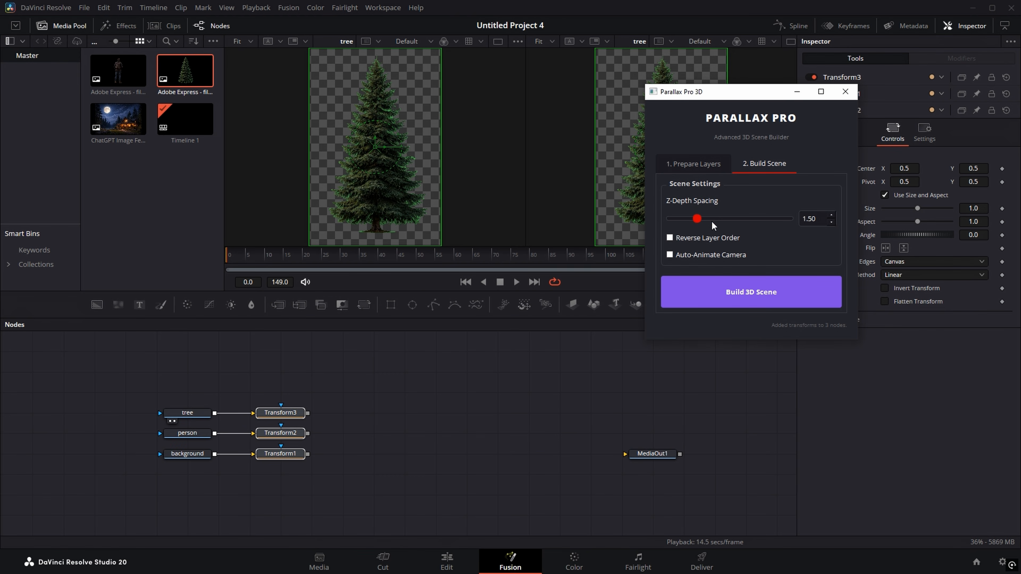
{"action": "left_click_drag", "start_coordinate": [693, 219], "coordinate": [707, 220]}
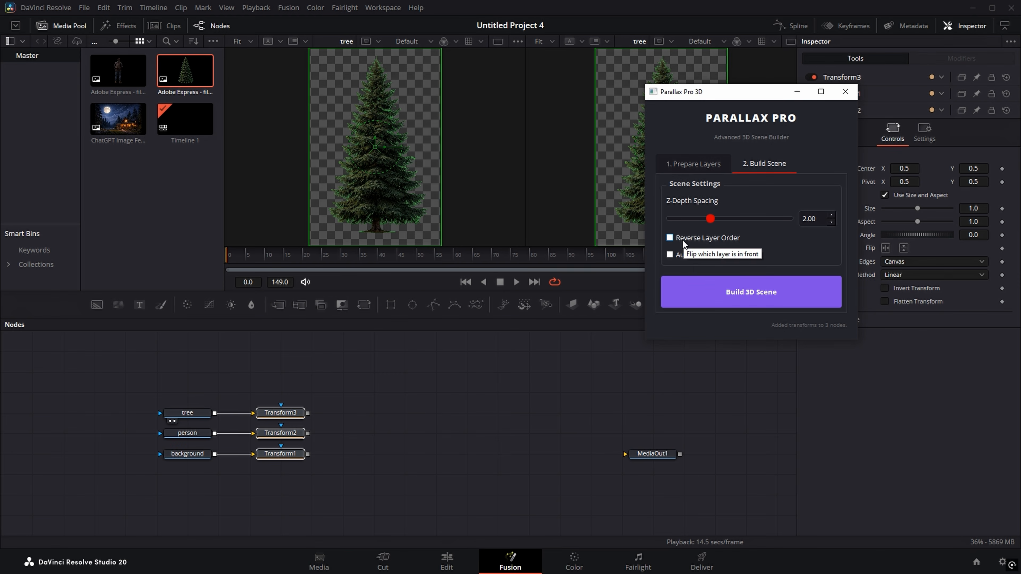
{"action": "left_click", "coordinate": [670, 237]}
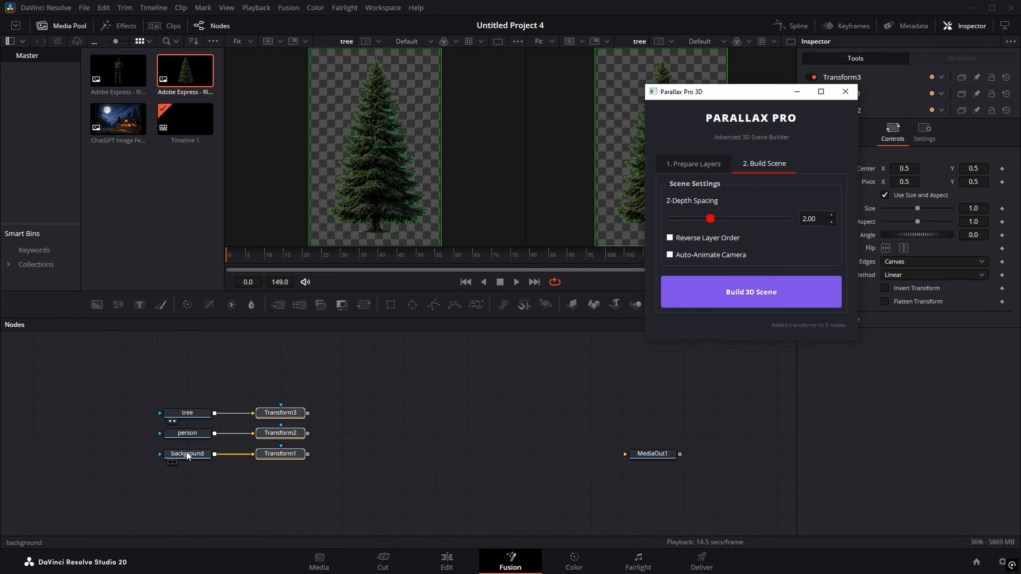
{"action": "left_click", "coordinate": [669, 237]}
{"action": "left_click", "coordinate": [670, 256]}
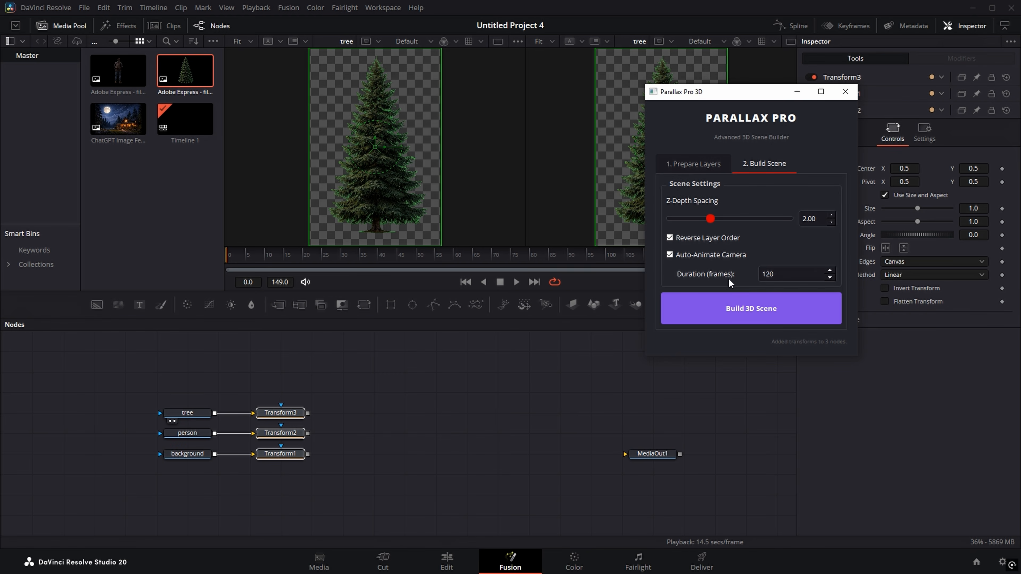
Step: Move the Parallax Pro window off the timeline and scrub to the last frame to check the composition's length
{"action": "left_click_drag", "start_coordinate": [758, 95], "coordinate": [653, 325]}
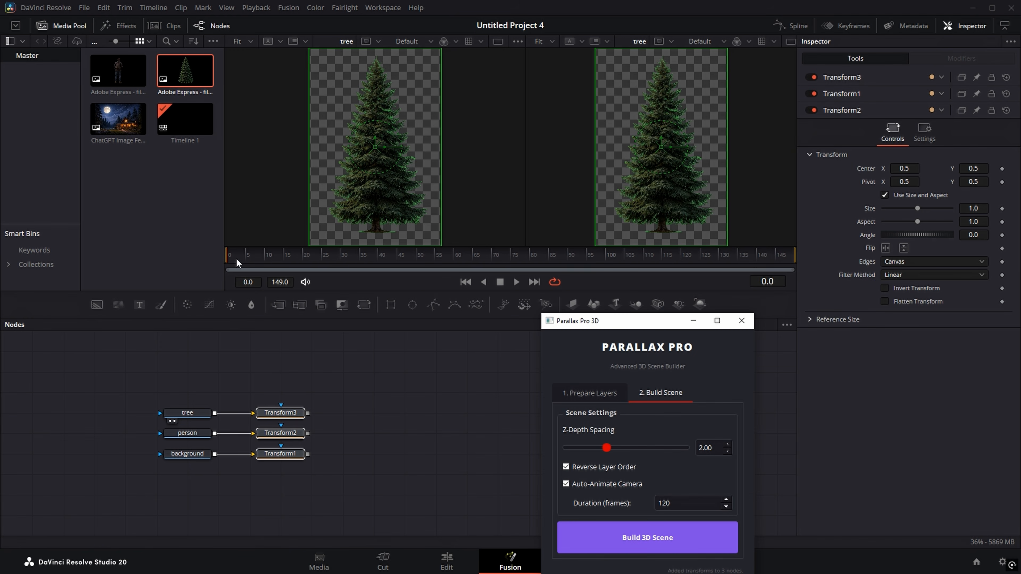
{"action": "left_click_drag", "start_coordinate": [229, 254], "coordinate": [796, 258]}
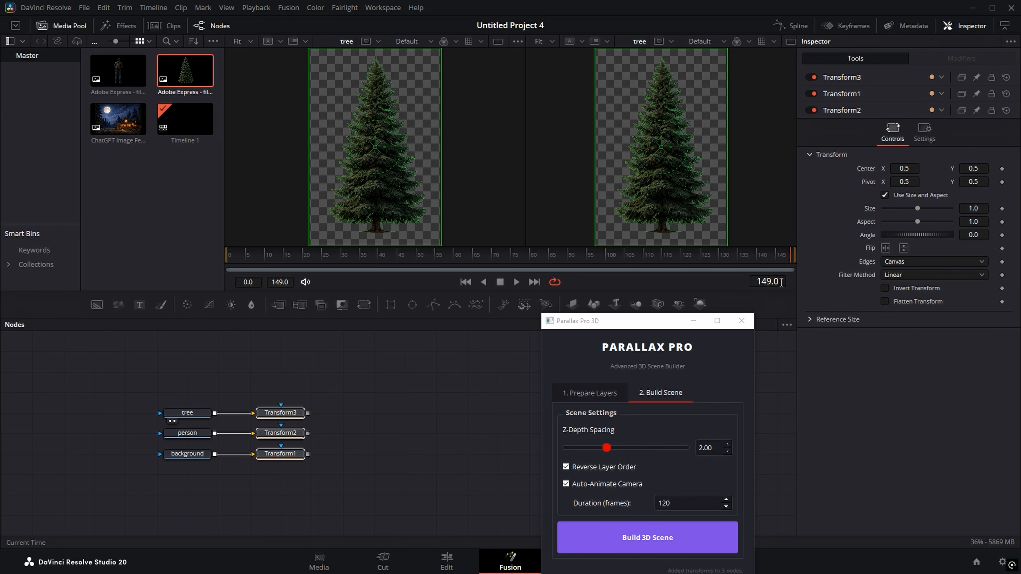
{"action": "left_click_drag", "start_coordinate": [647, 326], "coordinate": [673, 143]}
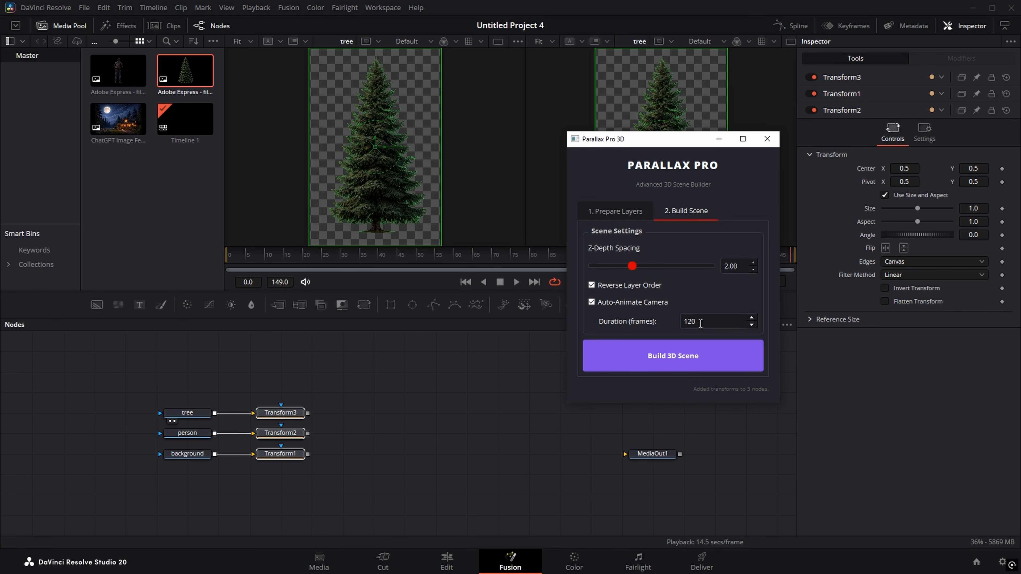
{"action": "left_click_drag", "start_coordinate": [645, 139], "coordinate": [839, 134]}
{"action": "left_click", "coordinate": [529, 257]}
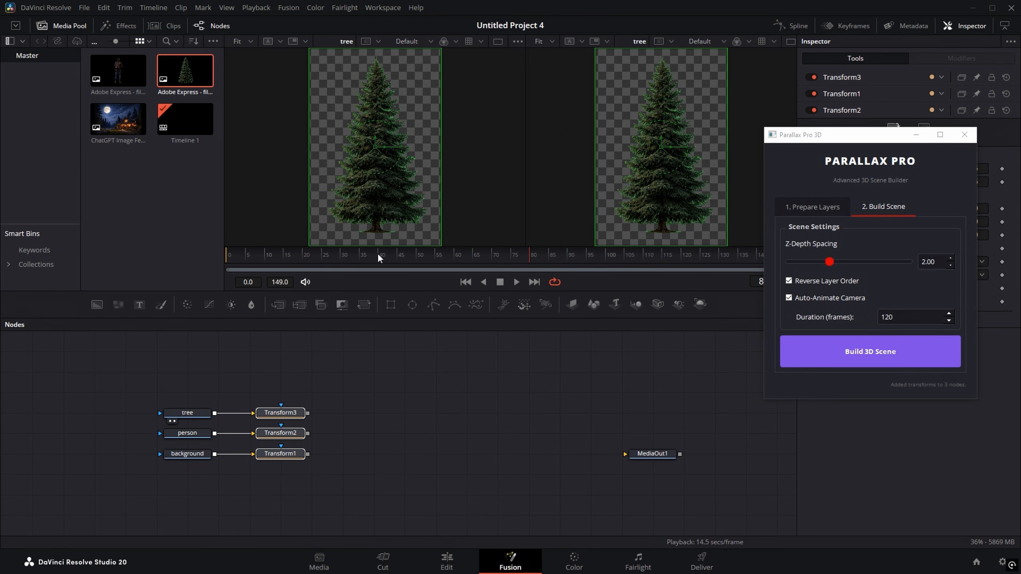
Step: Turn off Auto-Animate Camera and build the 3D scene from the selected transforms
{"action": "left_click_drag", "start_coordinate": [844, 134], "coordinate": [665, 123]}
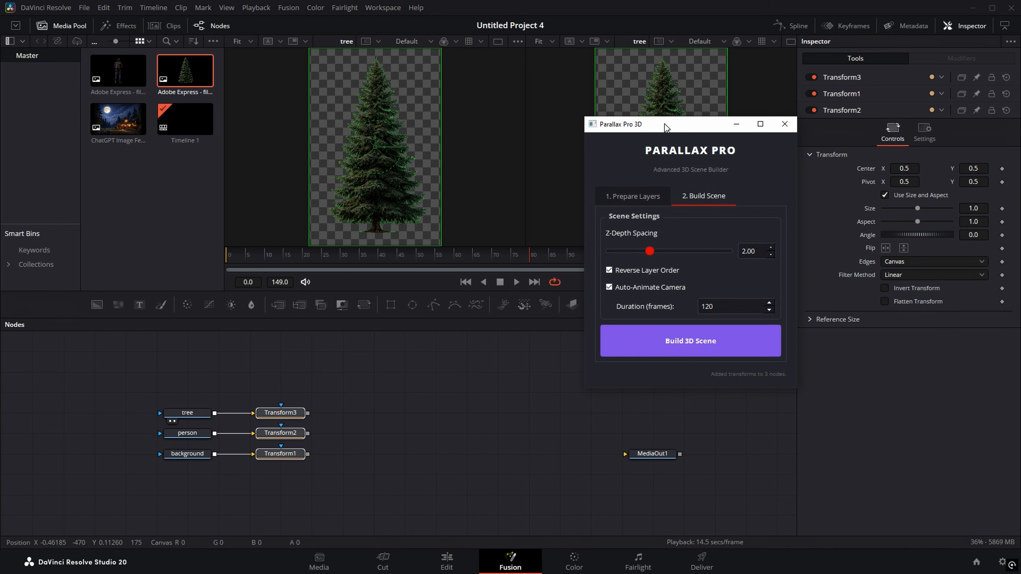
{"action": "left_click", "coordinate": [610, 287]}
{"action": "left_click", "coordinate": [694, 348]}
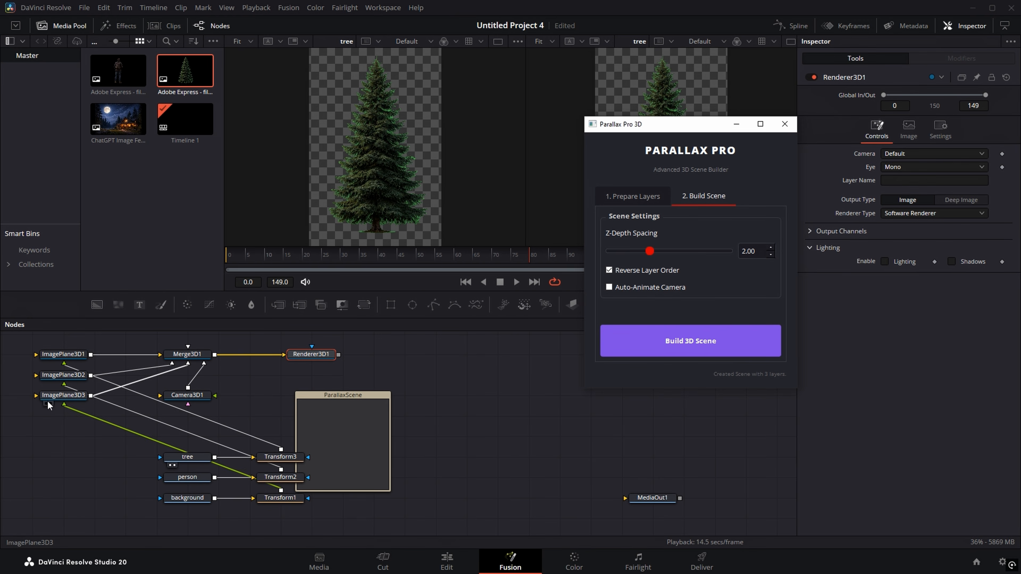
Step: Minimize the Parallax Pro window and move the generated 3D nodes together so the image planes line up after the transforms
{"action": "left_click", "coordinate": [737, 125]}
{"action": "left_click_drag", "start_coordinate": [348, 343], "coordinate": [37, 404]}
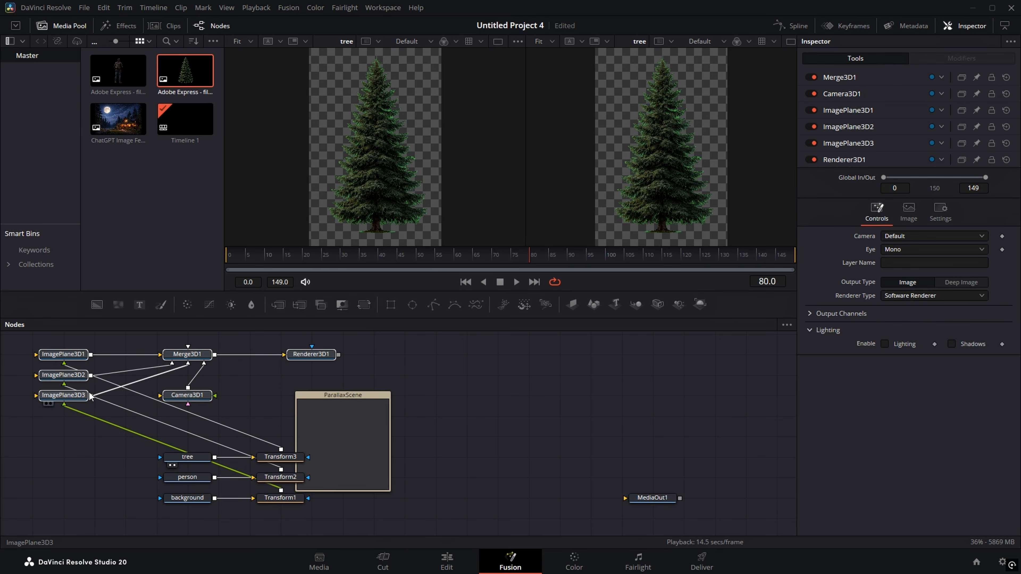
{"action": "left_click_drag", "start_coordinate": [61, 358], "coordinate": [408, 465]}
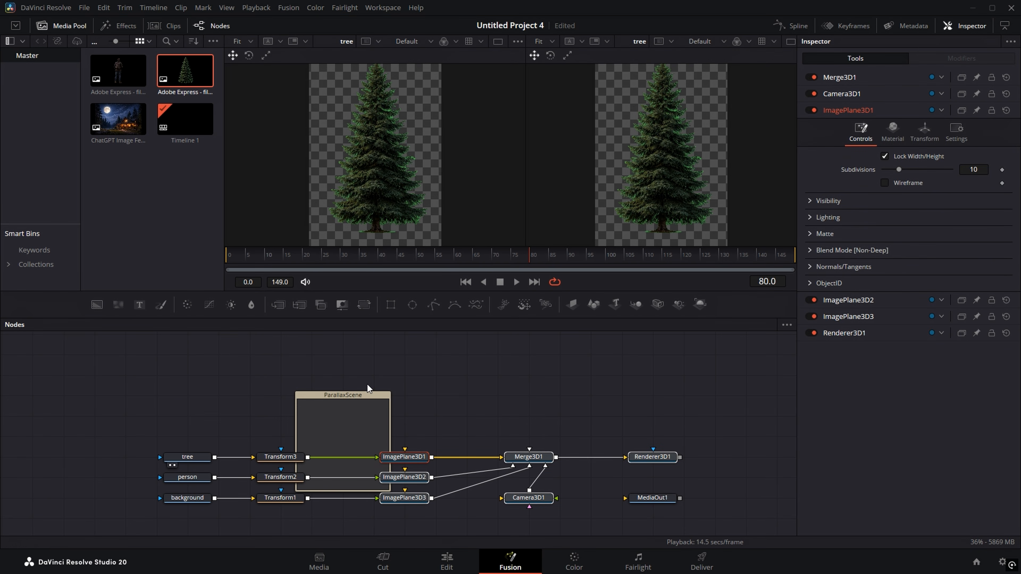
Step: Move the ParallaxScene underlay clear of the nodes, and spread Camera3D1 and MediaOut1 away from the merge and renderer
{"action": "left_click_drag", "start_coordinate": [348, 395], "coordinate": [71, 369]}
{"action": "left_click", "coordinate": [70, 368]}
{"action": "scroll", "coordinate": [403, 395], "scroll_direction": "down", "scroll_amount": 3}
{"action": "scroll", "coordinate": [390, 362], "scroll_direction": "right", "scroll_amount": 2}
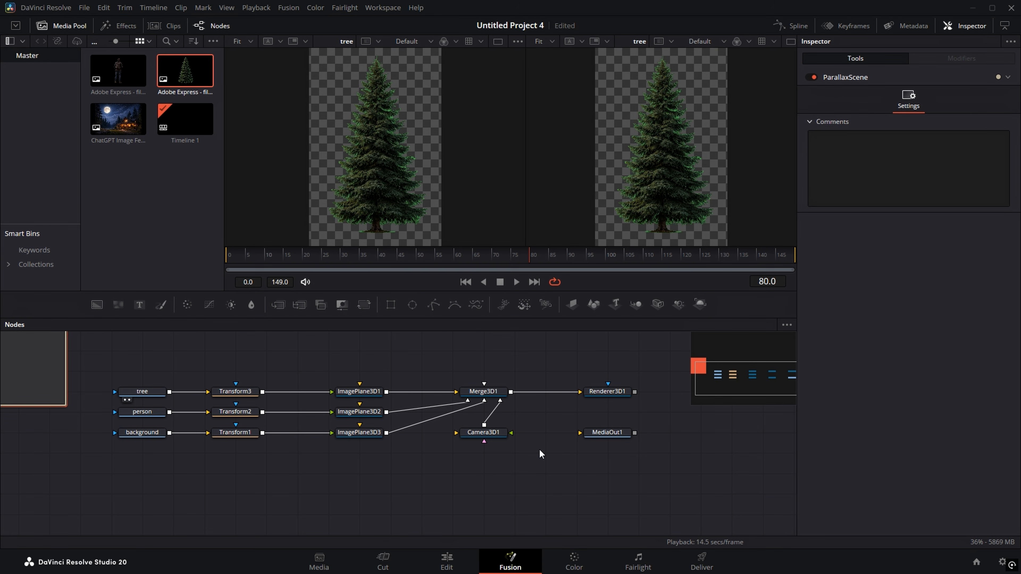
{"action": "left_click_drag", "start_coordinate": [489, 433], "coordinate": [489, 473]}
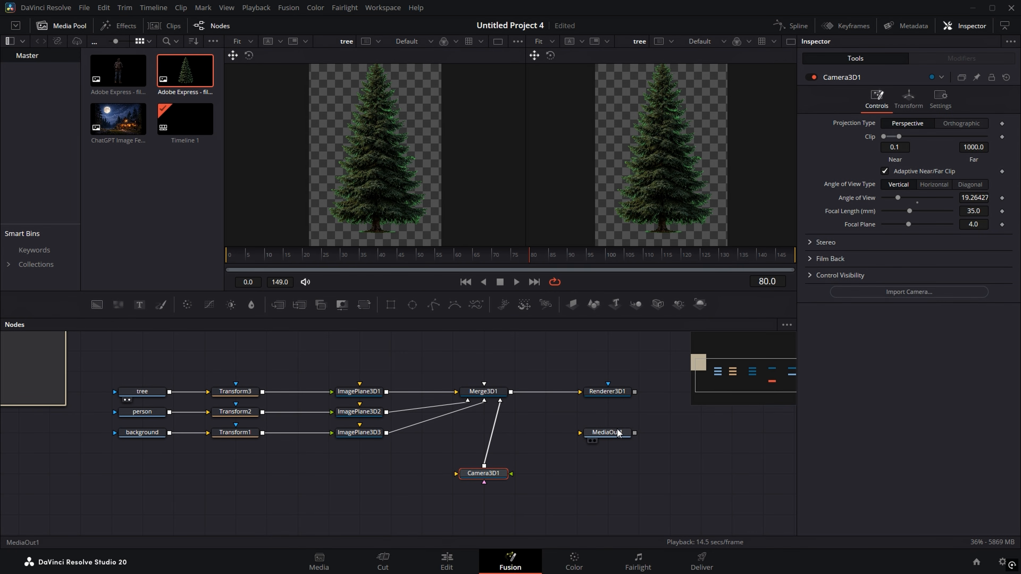
{"action": "left_click_drag", "start_coordinate": [618, 435], "coordinate": [680, 435]}
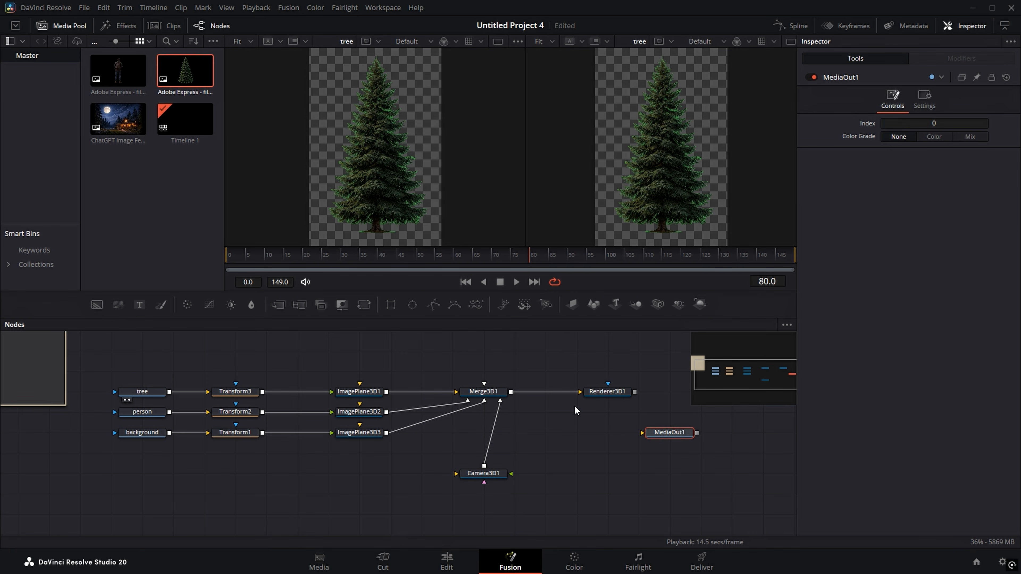
Step: Display Renderer3D1 in the second viewer and Merge3D1 in the first viewer
{"action": "left_click", "coordinate": [607, 393]}
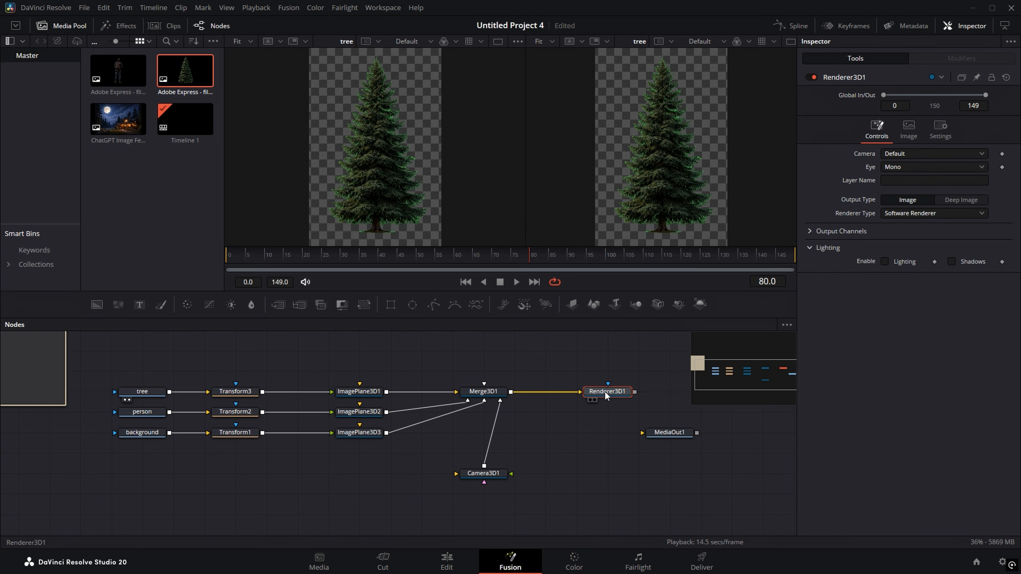
{"action": "key", "text": "2"}
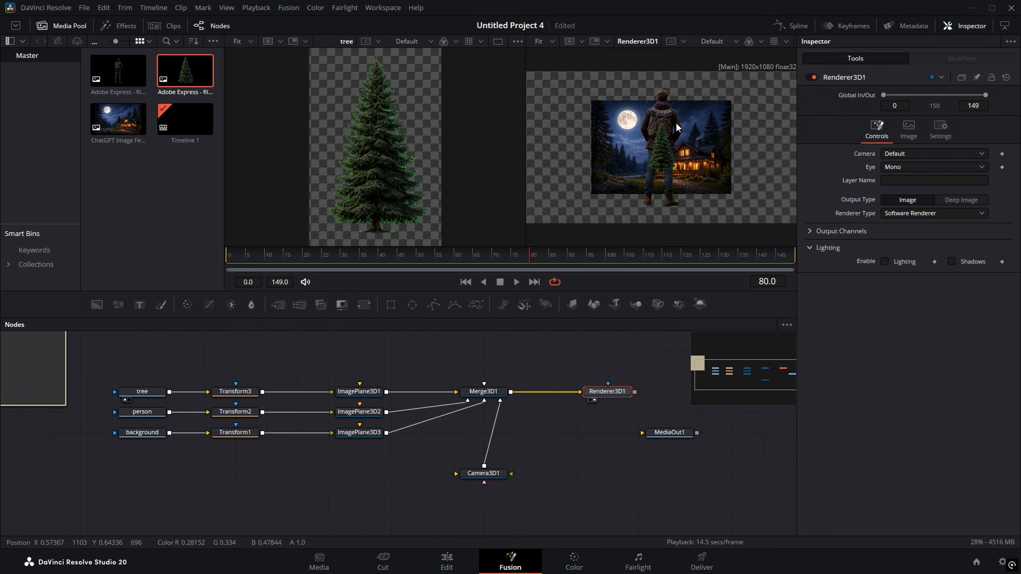
{"action": "left_click", "coordinate": [490, 396]}
{"action": "key", "text": "1"}
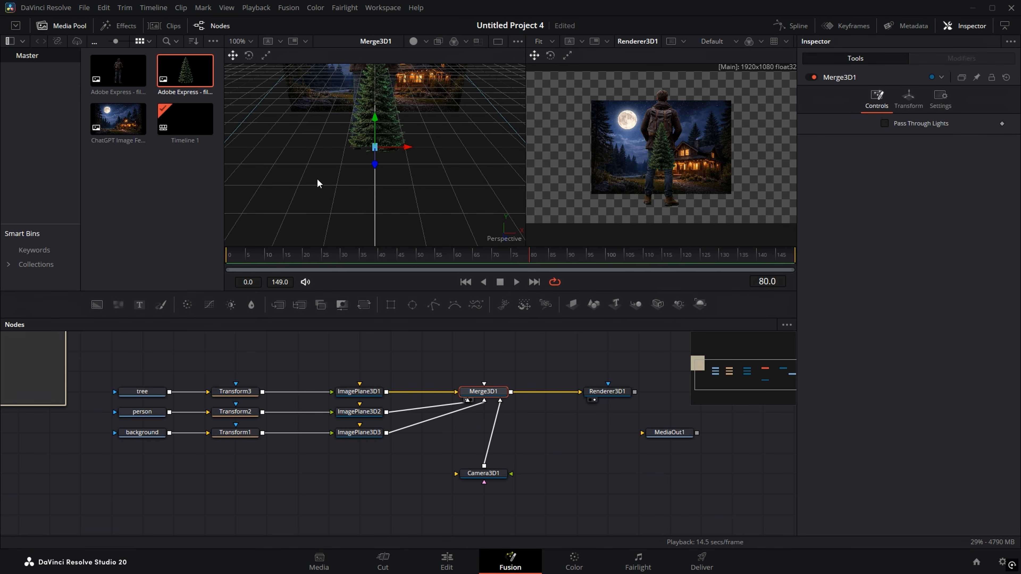
Step: Orbit around the Merge3D1 scene to examine the depth spacing between the background, person and tree planes
{"action": "left_click_drag", "start_coordinate": [360, 178], "coordinate": [450, 137]}
{"action": "scroll", "coordinate": [346, 142], "scroll_direction": "down", "scroll_amount": 5}
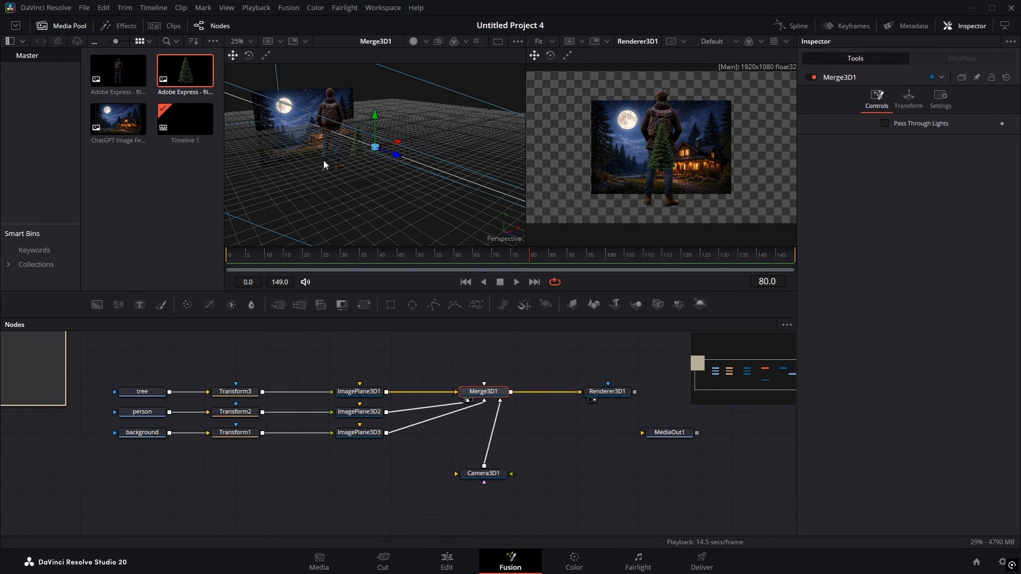
{"action": "scroll", "coordinate": [319, 160], "scroll_direction": "up", "scroll_amount": 5}
{"action": "left_click_drag", "start_coordinate": [319, 160], "coordinate": [455, 212]}
{"action": "scroll", "coordinate": [381, 171], "scroll_direction": "down", "scroll_amount": 4}
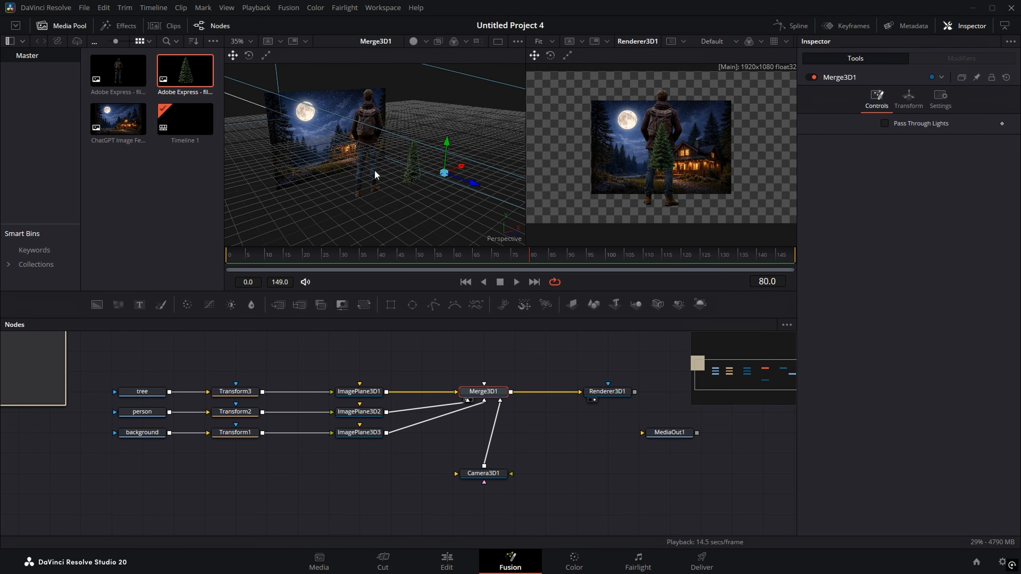
{"action": "left_click_drag", "start_coordinate": [307, 155], "coordinate": [375, 180]}
{"action": "scroll", "coordinate": [375, 181], "scroll_direction": "up", "scroll_amount": 2}
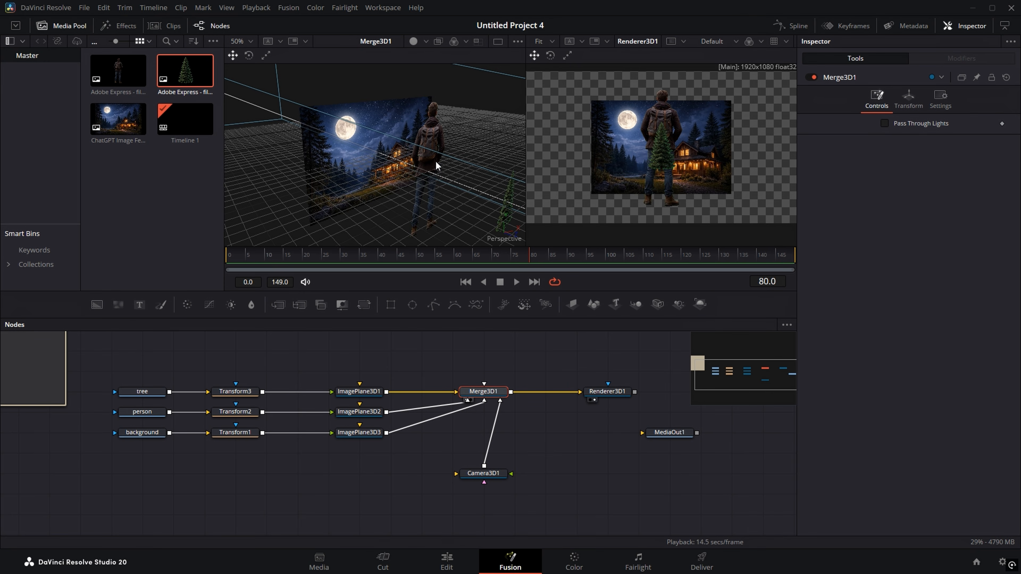
Step: Move Camera3D1 closer to the image planes so the background fills more of the rendered frame
{"action": "left_click", "coordinate": [487, 477]}
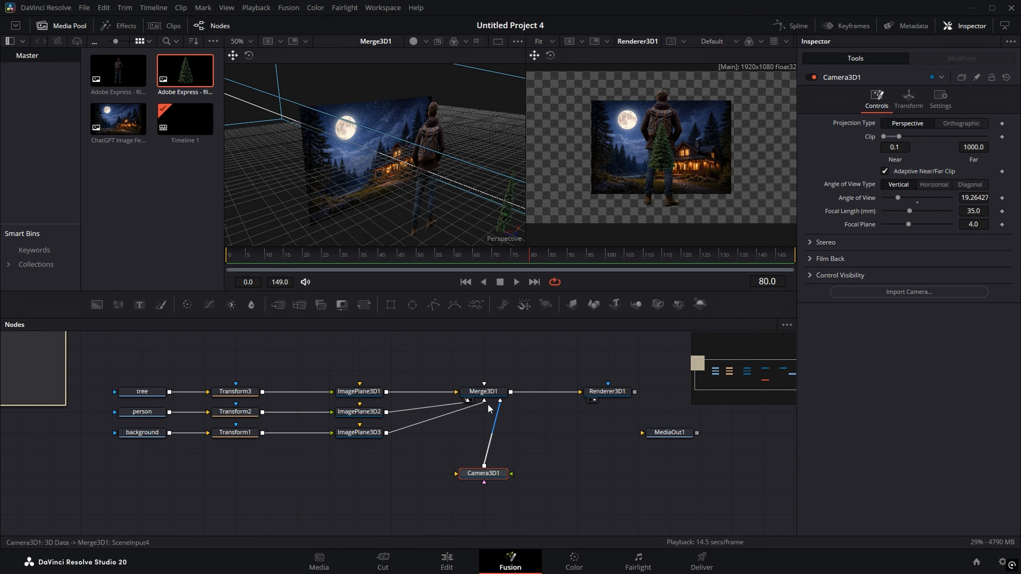
{"action": "scroll", "coordinate": [411, 200], "scroll_direction": "down", "scroll_amount": 8}
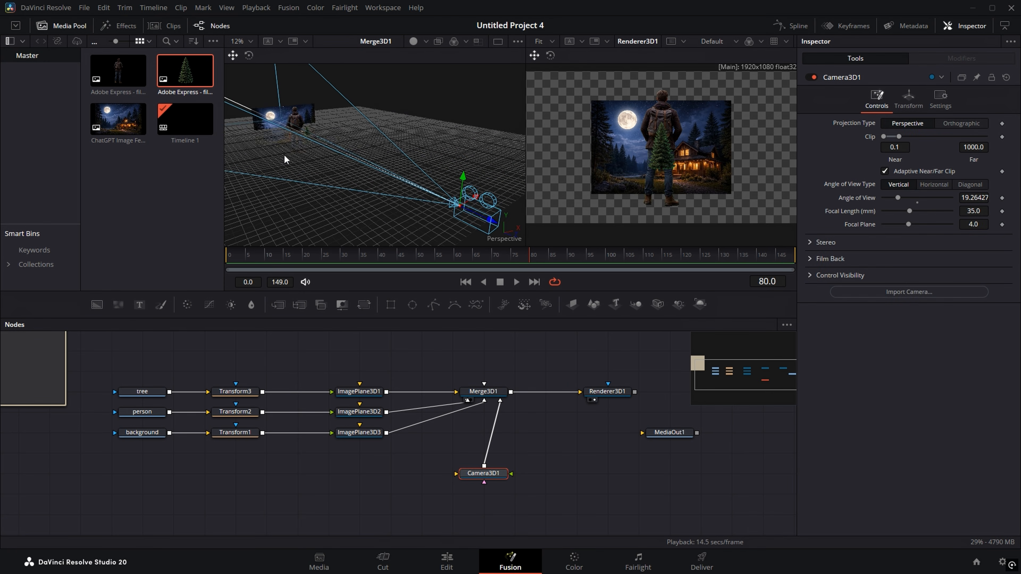
{"action": "left_click_drag", "start_coordinate": [479, 211], "coordinate": [372, 203]}
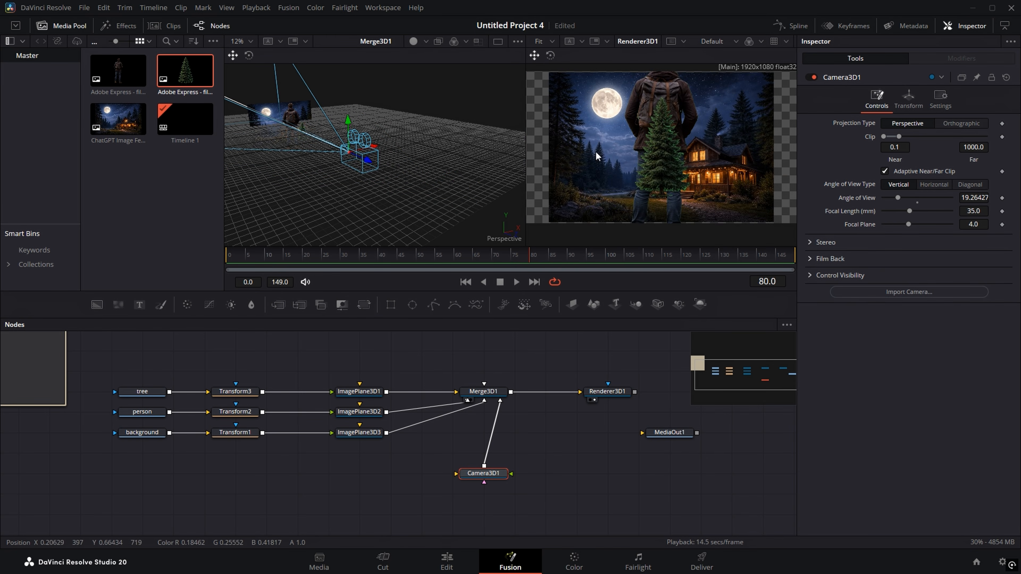
{"action": "scroll", "coordinate": [300, 135], "scroll_direction": "up", "scroll_amount": 2}
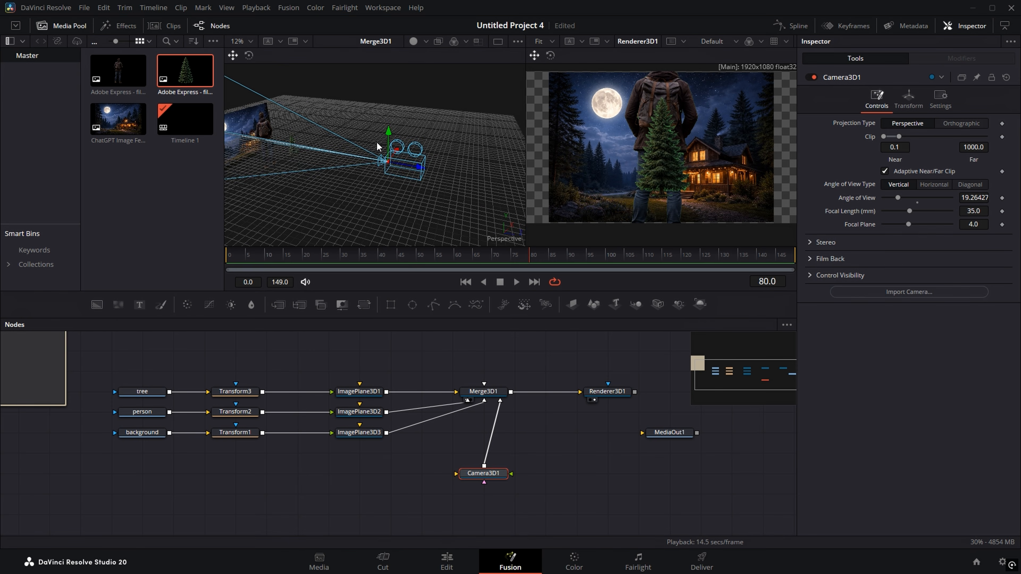
{"action": "left_click_drag", "start_coordinate": [292, 142], "coordinate": [346, 153]}
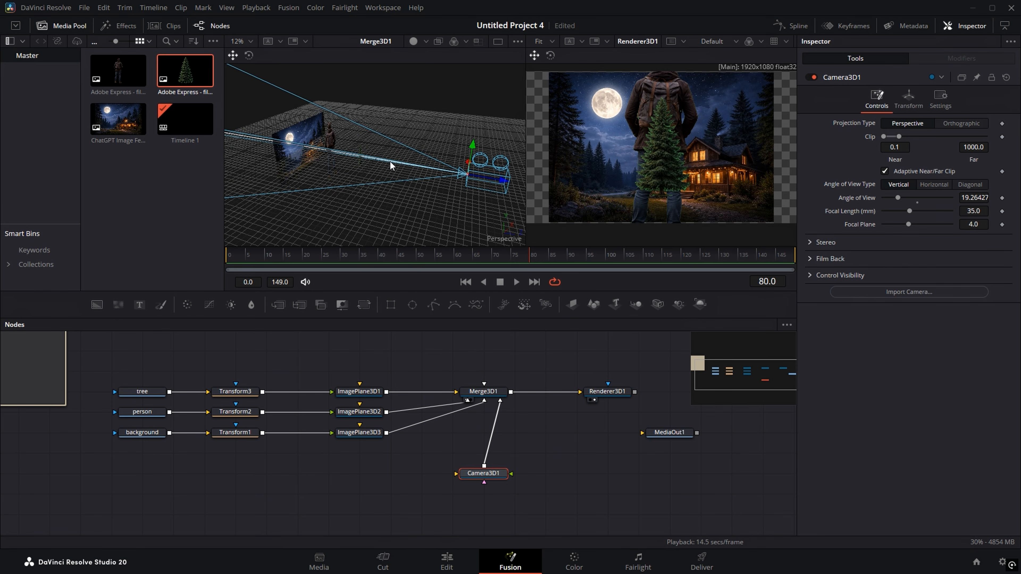
Step: Orbit and zoom the Merge3D1 scene to examine how far the person and tree planes stand from the background, highlighting ImagePlane3D1
{"action": "mouse_move", "coordinate": [390, 161]}
{"action": "left_mouse_down"}
{"action": "mouse_move", "coordinate": [427, 152]}
{"action": "mouse_move", "coordinate": [302, 166]}
{"action": "mouse_move", "coordinate": [395, 164]}
{"action": "left_mouse_up"}
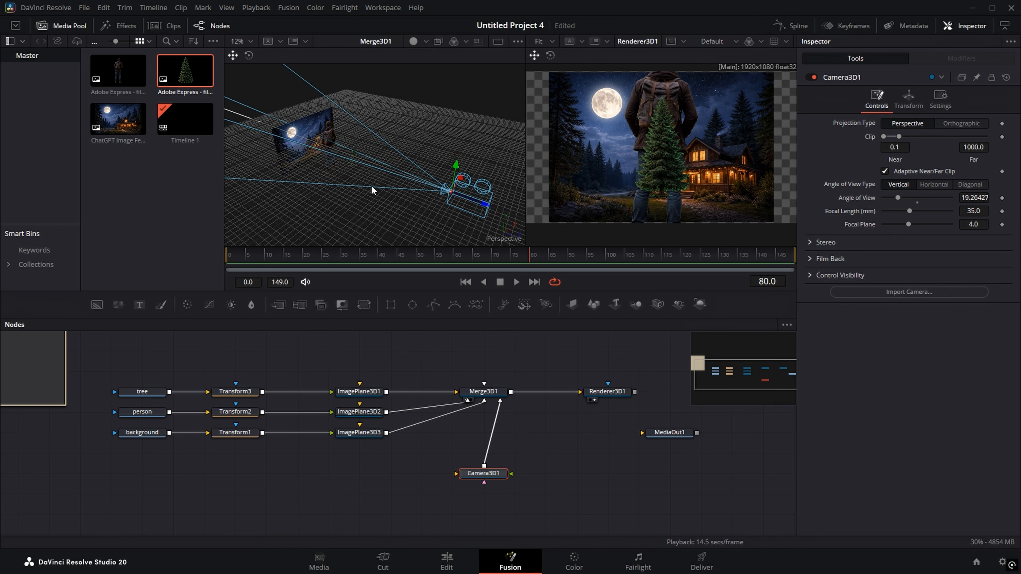
{"action": "scroll", "coordinate": [371, 187], "scroll_direction": "up", "scroll_amount": 5}
{"action": "scroll", "coordinate": [371, 187], "scroll_direction": "down", "scroll_amount": 5}
{"action": "left_click_drag", "start_coordinate": [371, 185], "coordinate": [369, 173]}
{"action": "scroll", "coordinate": [324, 152], "scroll_direction": "up", "scroll_amount": 3}
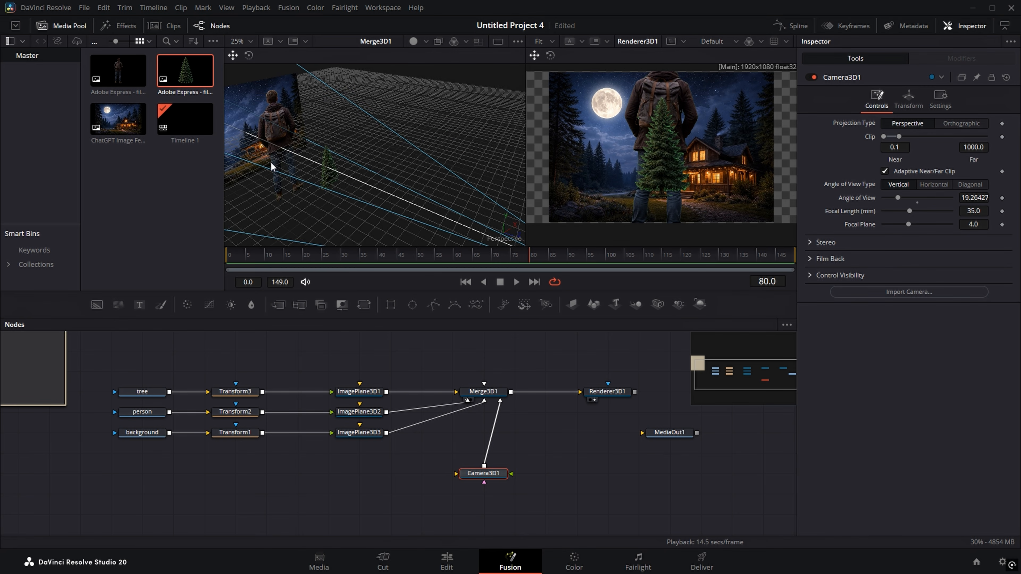
{"action": "left_click_drag", "start_coordinate": [283, 171], "coordinate": [396, 170]}
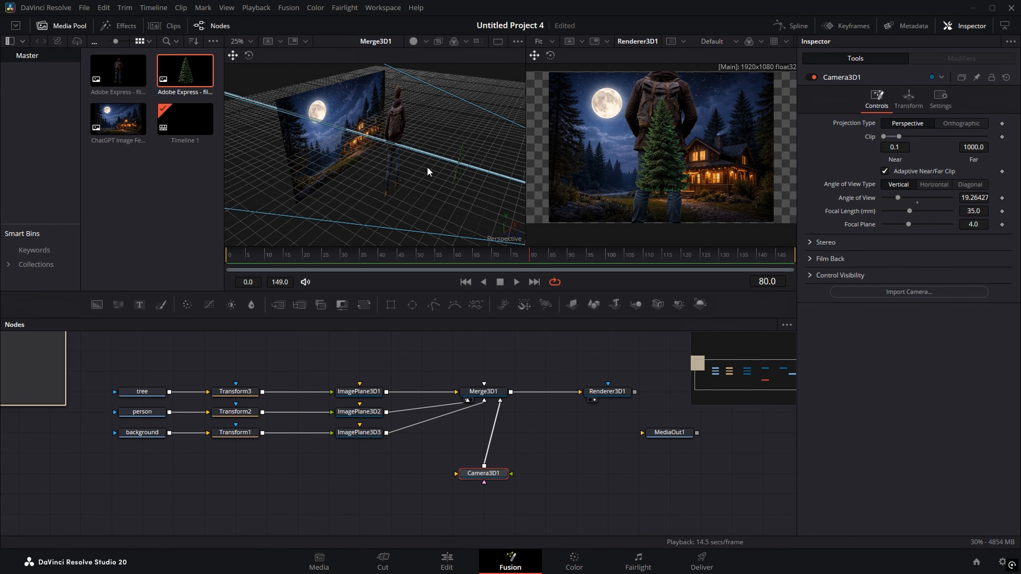
{"action": "left_click_drag", "start_coordinate": [427, 167], "coordinate": [396, 164]}
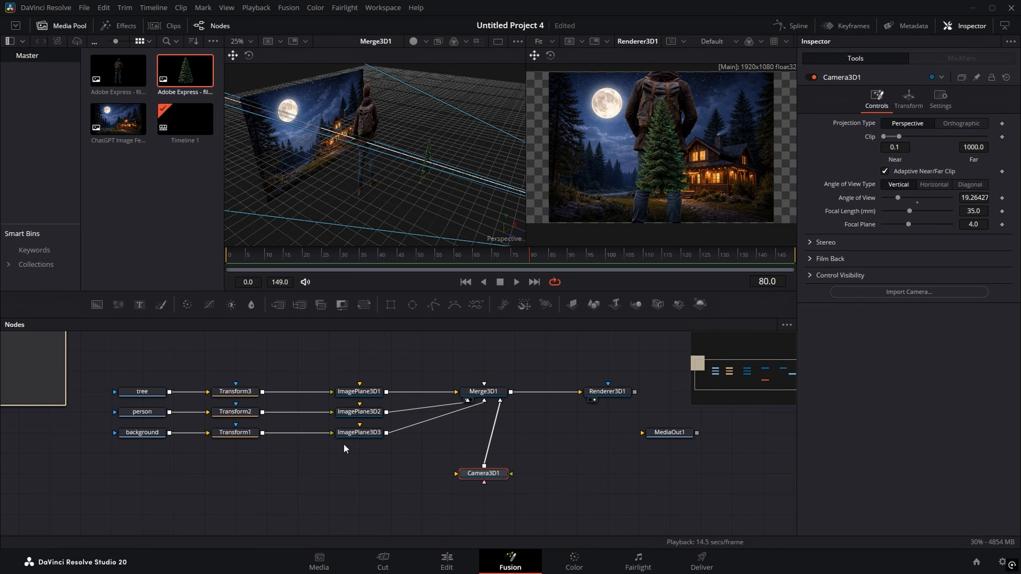
{"action": "left_click", "coordinate": [354, 392]}
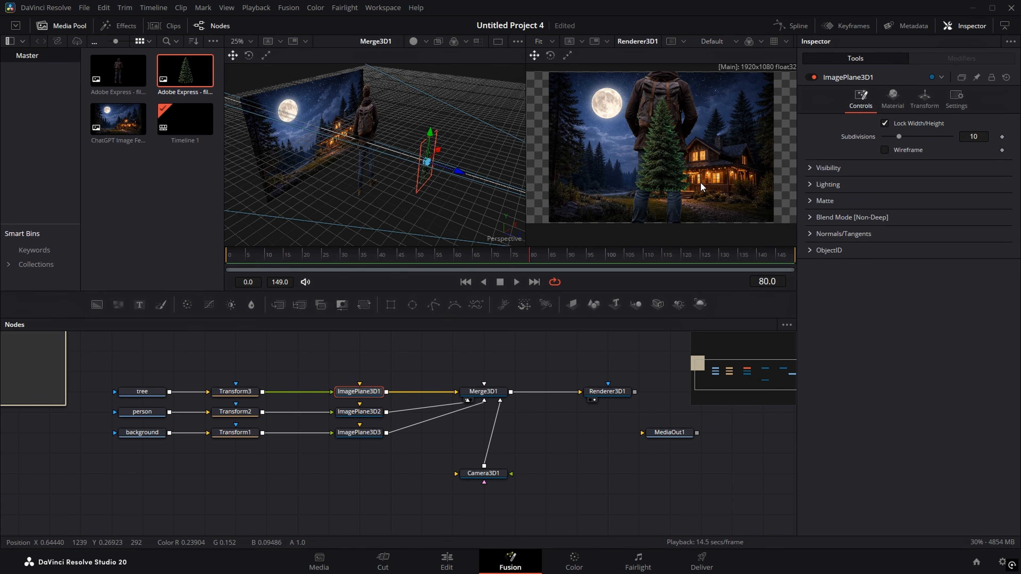
Step: Set Camera3D1's Z translation to 3.25762 so the background fills the rendered frame, and save the project
{"action": "left_click", "coordinate": [486, 475]}
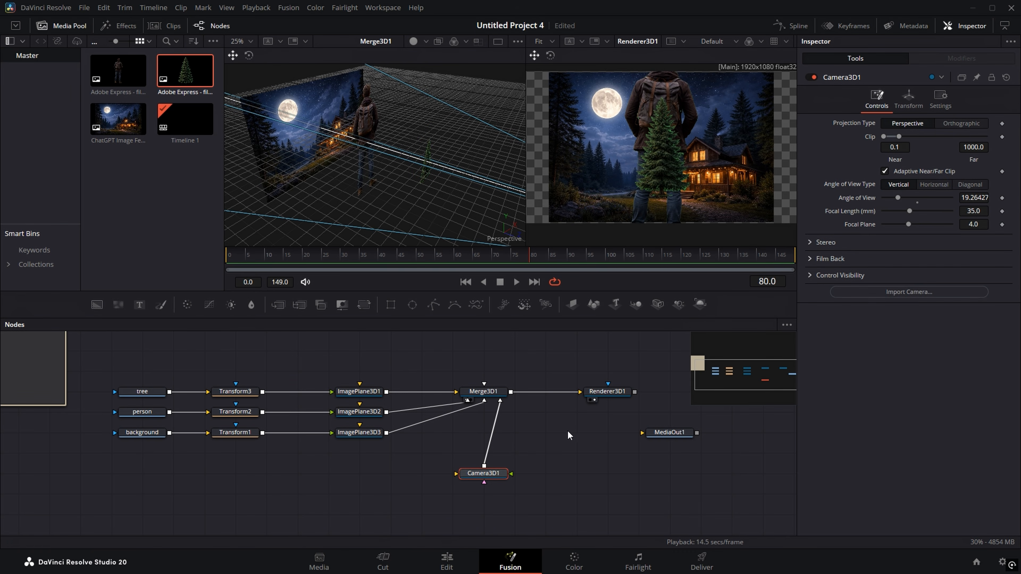
{"action": "left_click", "coordinate": [905, 101]}
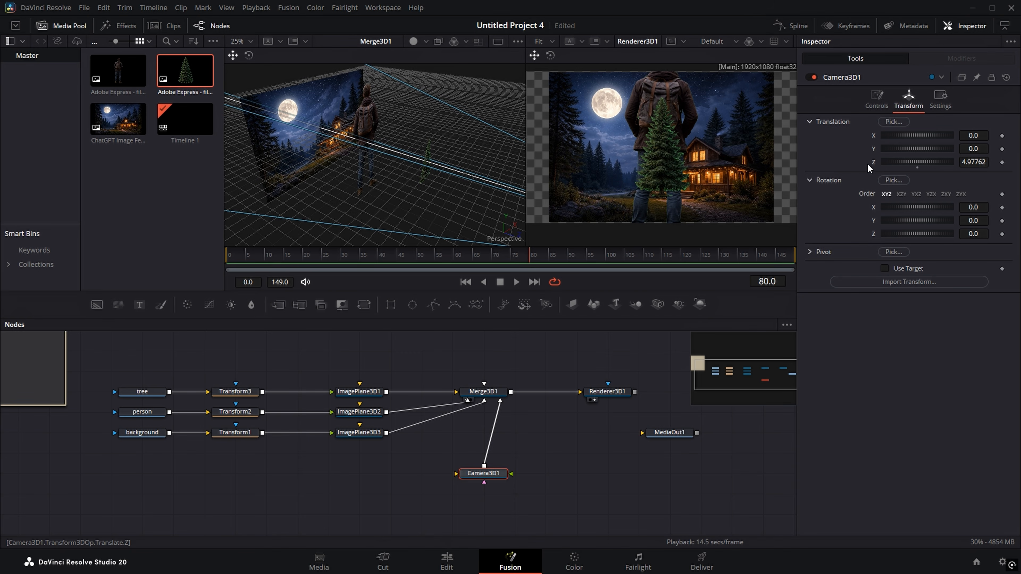
{"action": "left_click_drag", "start_coordinate": [993, 165], "coordinate": [931, 162]}
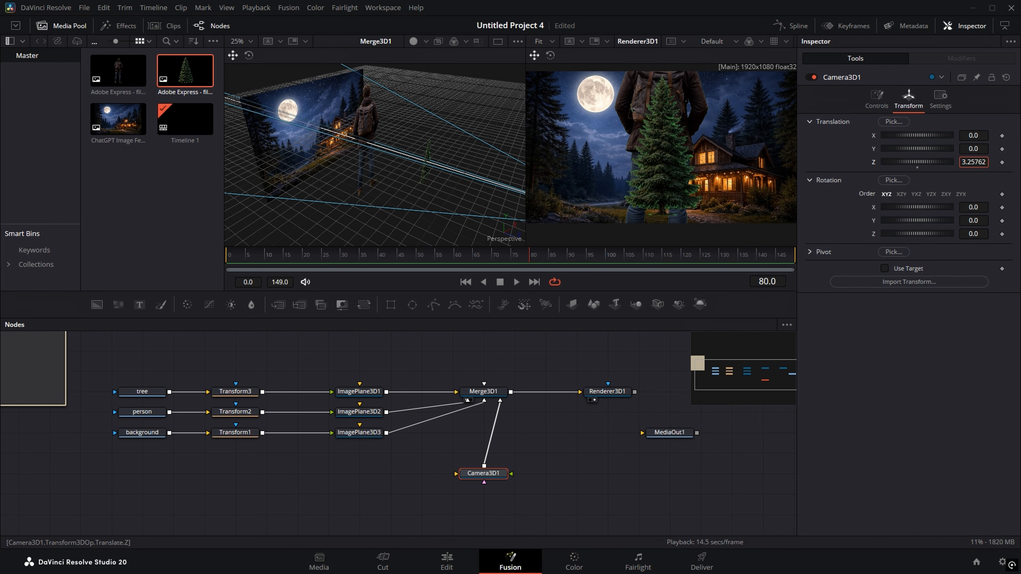
{"action": "key", "text": "ctrl+s"}
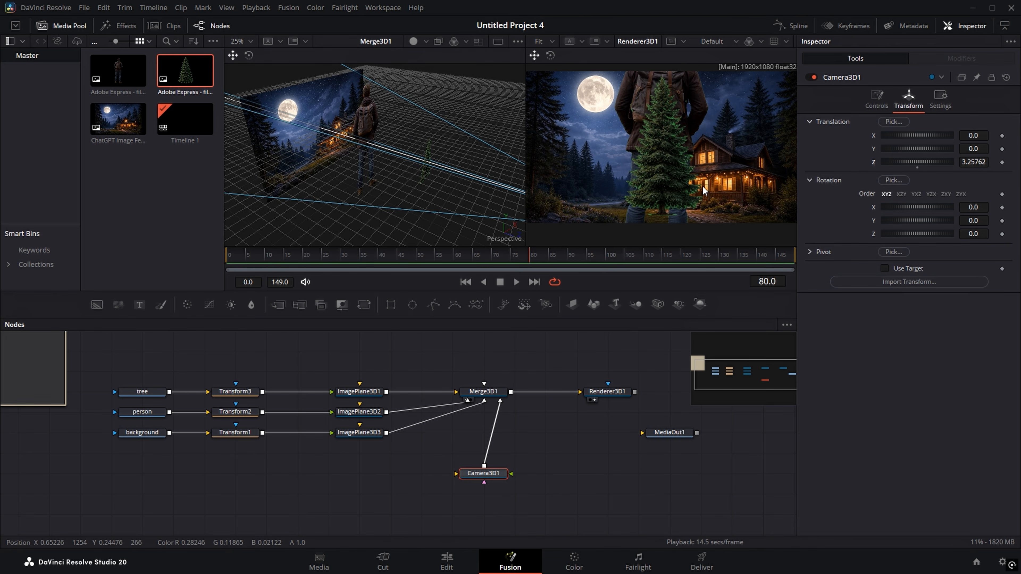
Step: Set the timeline playback resolution to Quarter
{"action": "left_click", "coordinate": [263, 10]}
{"action": "mouse_move", "coordinate": [272, 46]}
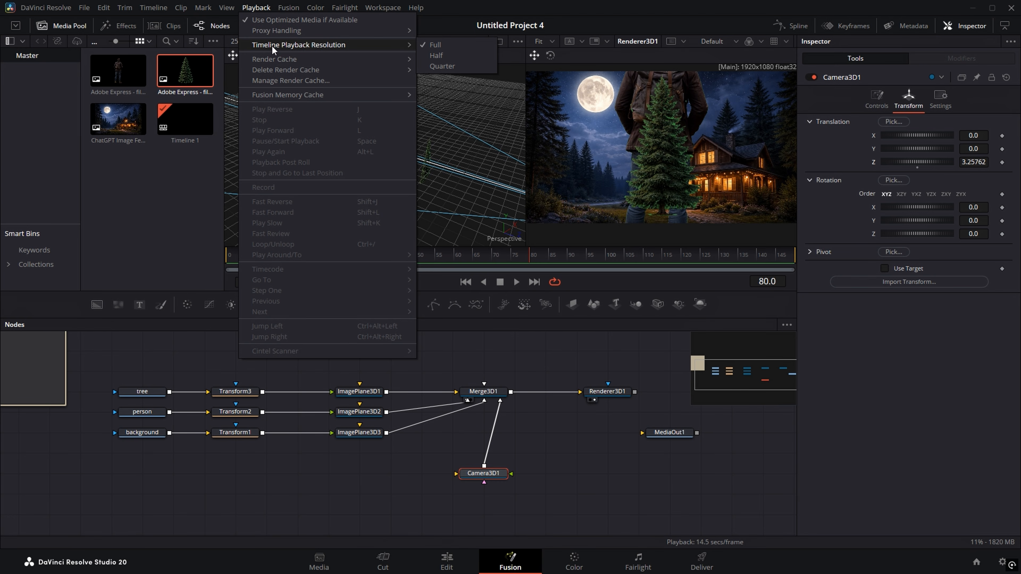
{"action": "left_click", "coordinate": [469, 65]}
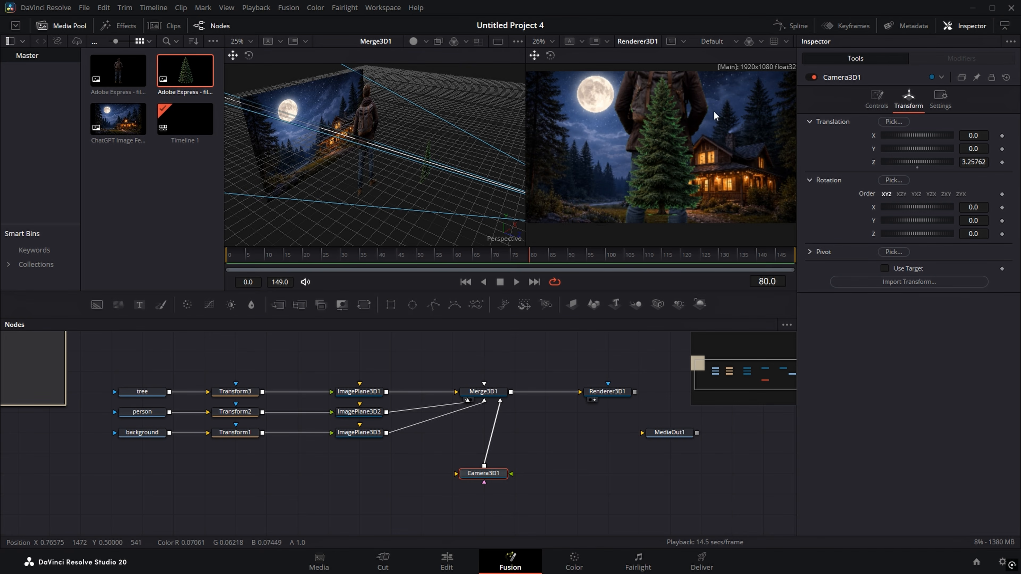
Step: Make the viewers taller and widen the Renderer3D1 viewer, fitting the whole rendered frame inside it
{"action": "scroll", "coordinate": [646, 144], "scroll_direction": "down", "scroll_amount": 2}
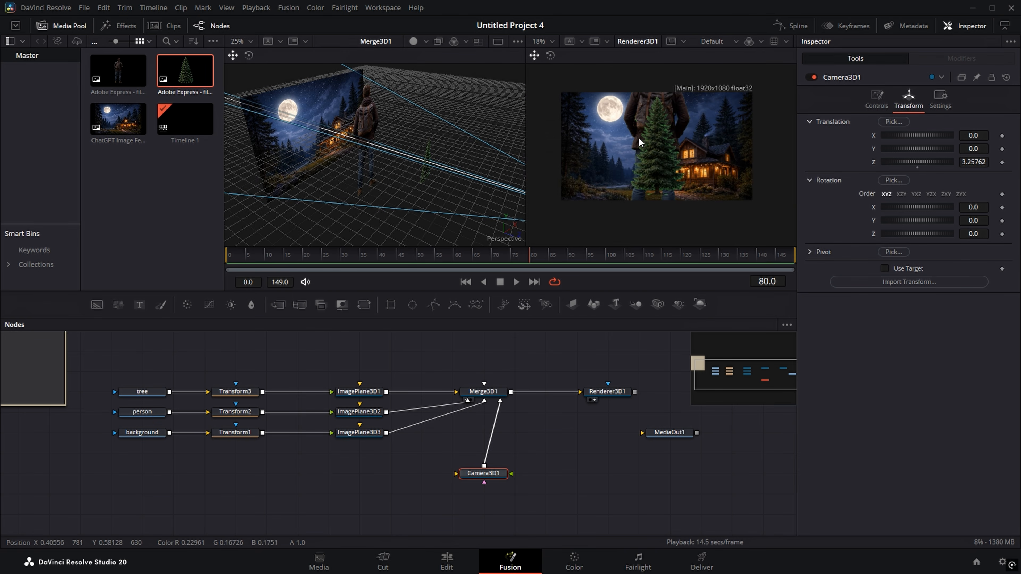
{"action": "left_click_drag", "start_coordinate": [603, 249], "coordinate": [602, 269]}
{"action": "left_click_drag", "start_coordinate": [524, 169], "coordinate": [459, 169]}
{"action": "scroll", "coordinate": [662, 172], "scroll_direction": "up", "scroll_amount": 2}
{"action": "left_click_drag", "start_coordinate": [667, 179], "coordinate": [672, 185]}
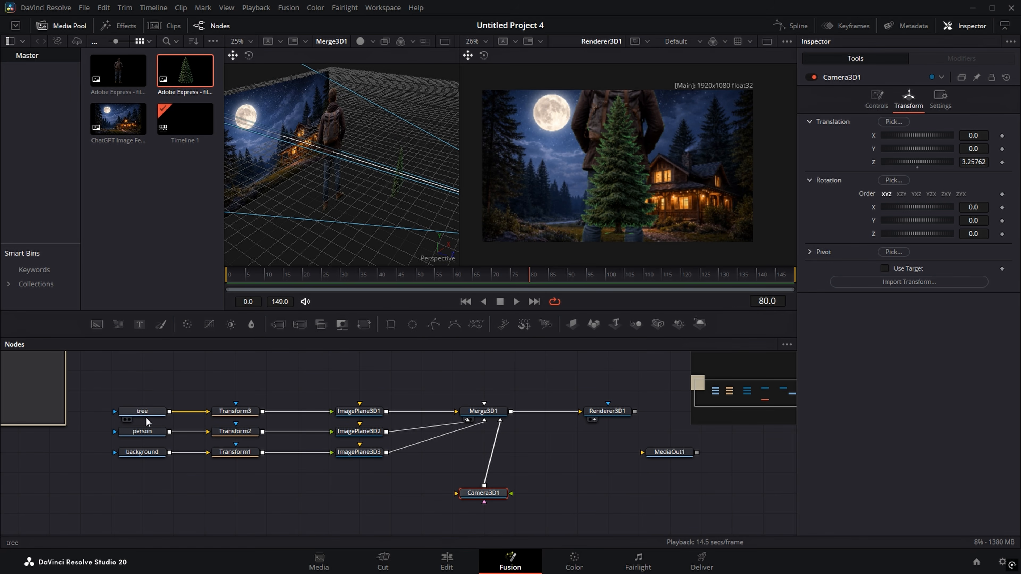
Step: Position the tree plane, ImagePlane3D1, at translation X 0.864, Y -0.061 and Z -1.0, and save the project
{"action": "left_click", "coordinate": [360, 415]}
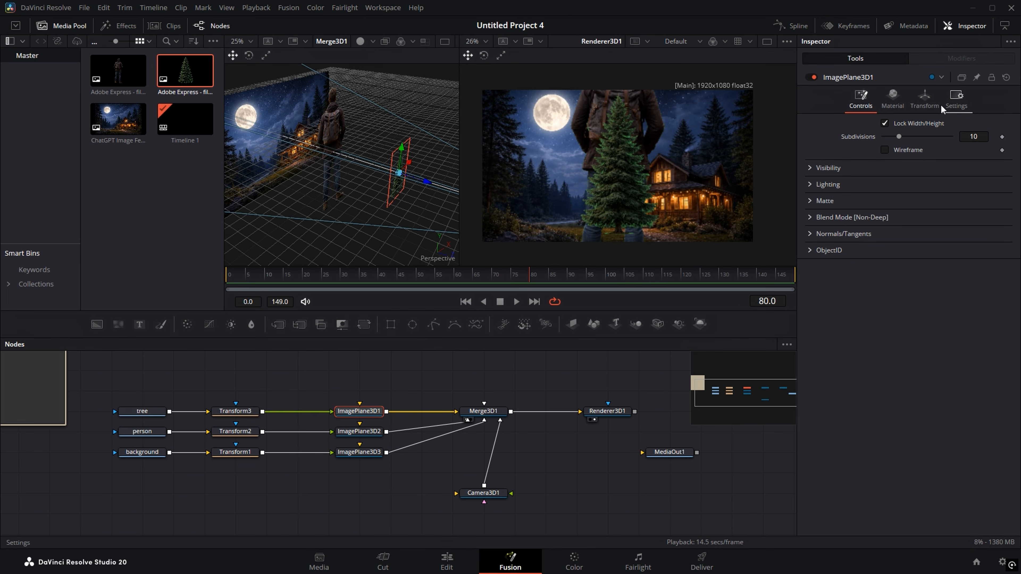
{"action": "left_click", "coordinate": [929, 100]}
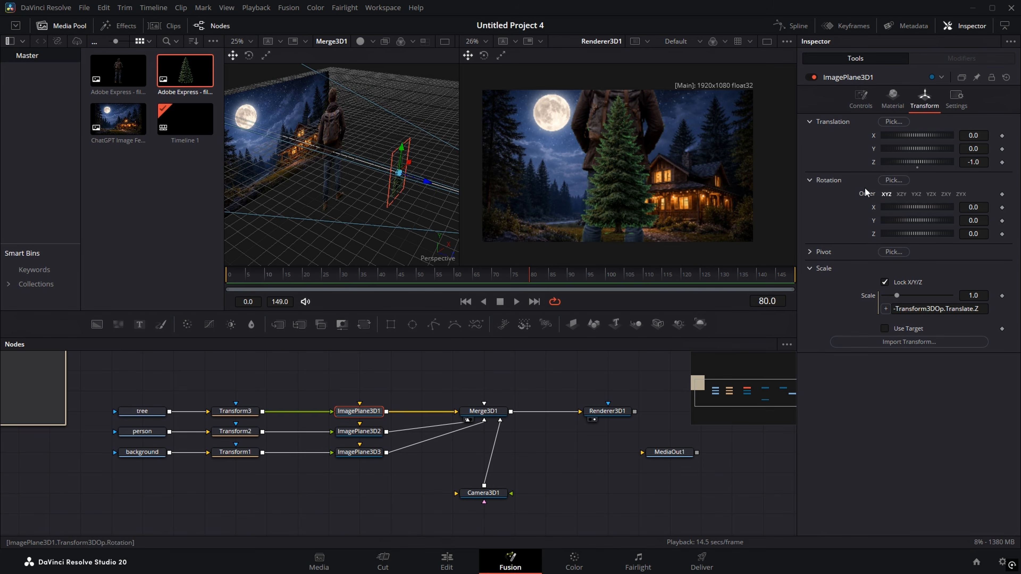
{"action": "left_click_drag", "start_coordinate": [973, 162], "coordinate": [947, 162]}
{"action": "type", "text": "-1"}
{"action": "key", "text": "Return"}
{"action": "mouse_move", "coordinate": [970, 136]}
{"action": "left_mouse_down"}
{"action": "mouse_move", "coordinate": [1011, 136]}
{"action": "mouse_move", "coordinate": [967, 149]}
{"action": "left_mouse_up"}
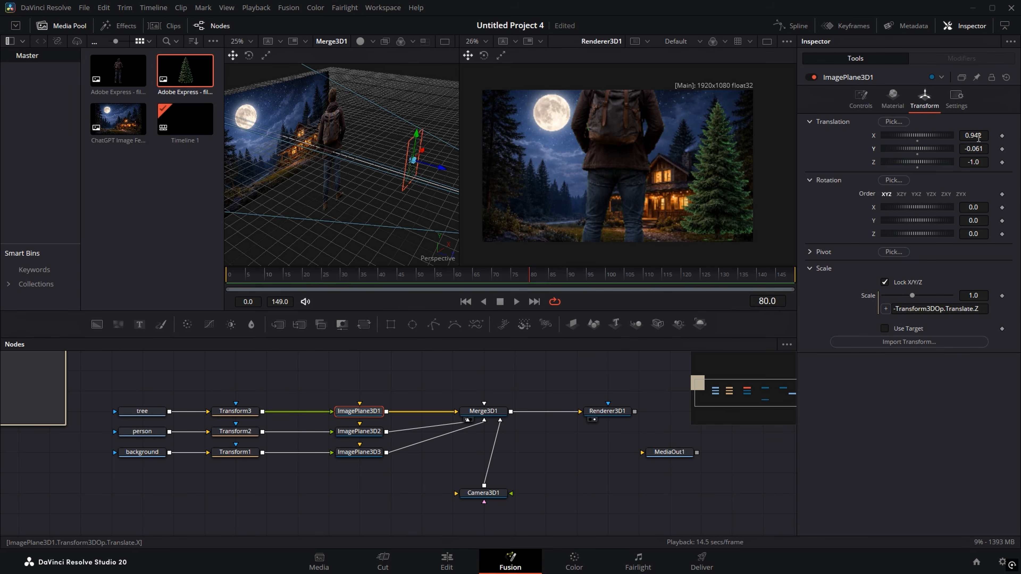
{"action": "left_click_drag", "start_coordinate": [973, 136], "coordinate": [965, 135]}
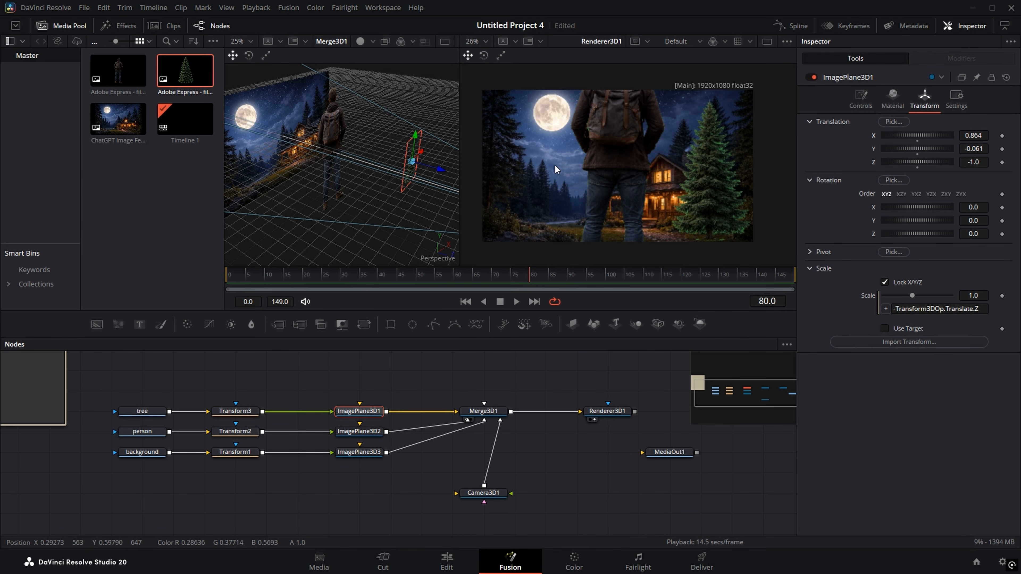
{"action": "key", "text": "ctrl+s"}
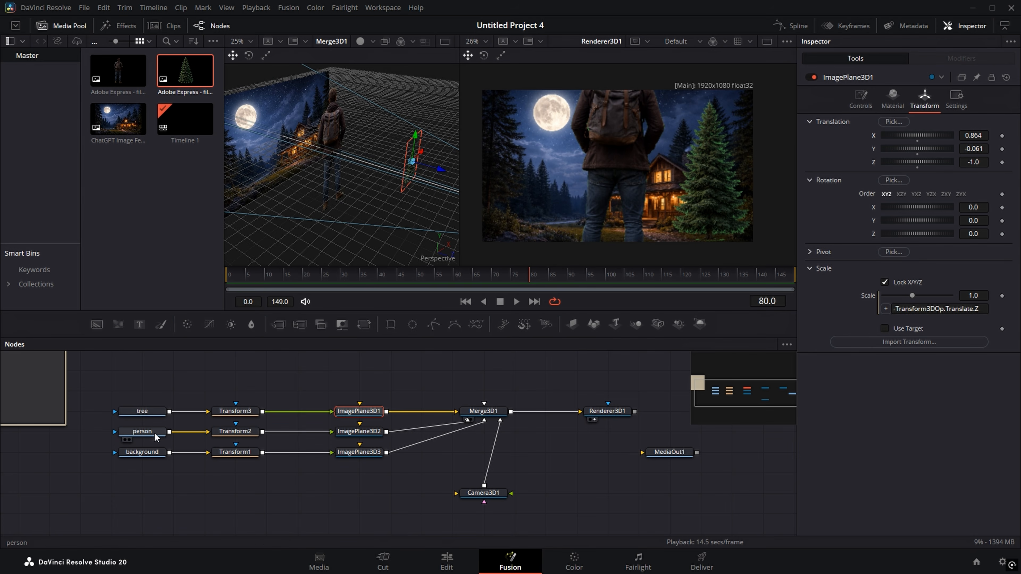
Step: Open the transform settings of the person's plane, ImagePlane3D2, and check its scale value
{"action": "mouse_move", "coordinate": [143, 437]}
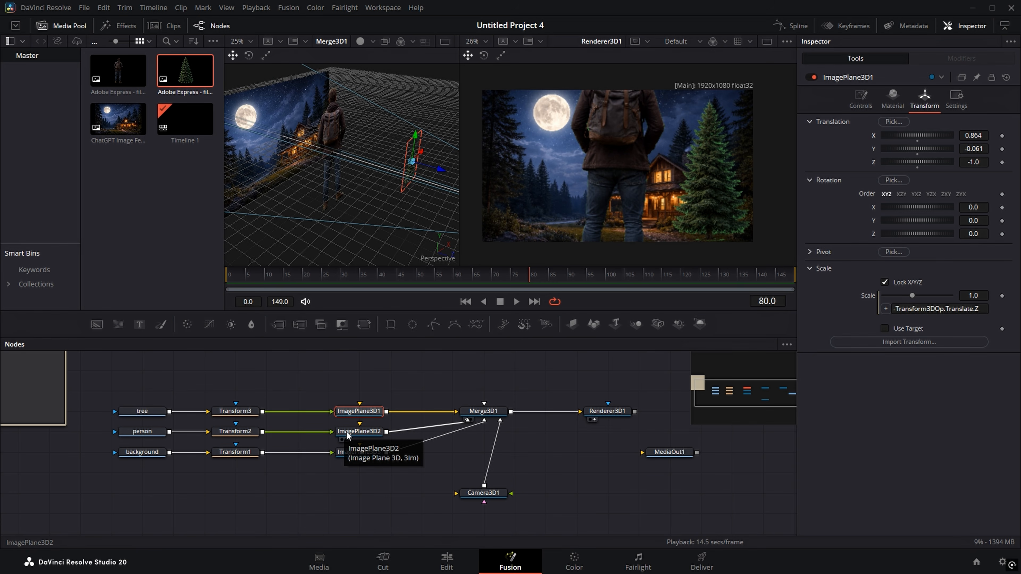
{"action": "left_click", "coordinate": [357, 433]}
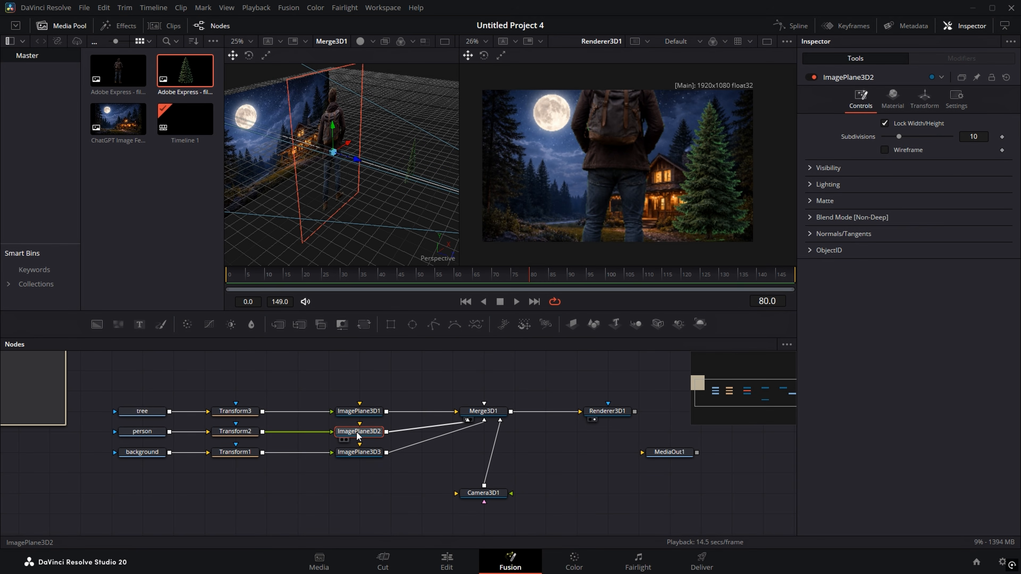
{"action": "left_click", "coordinate": [927, 101]}
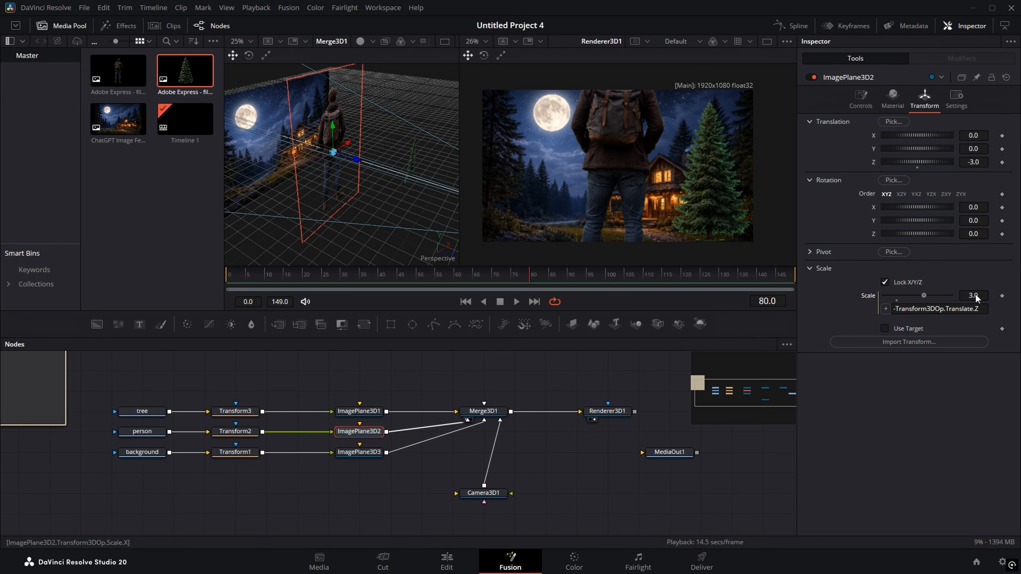
{"action": "double_click", "coordinate": [985, 295]}
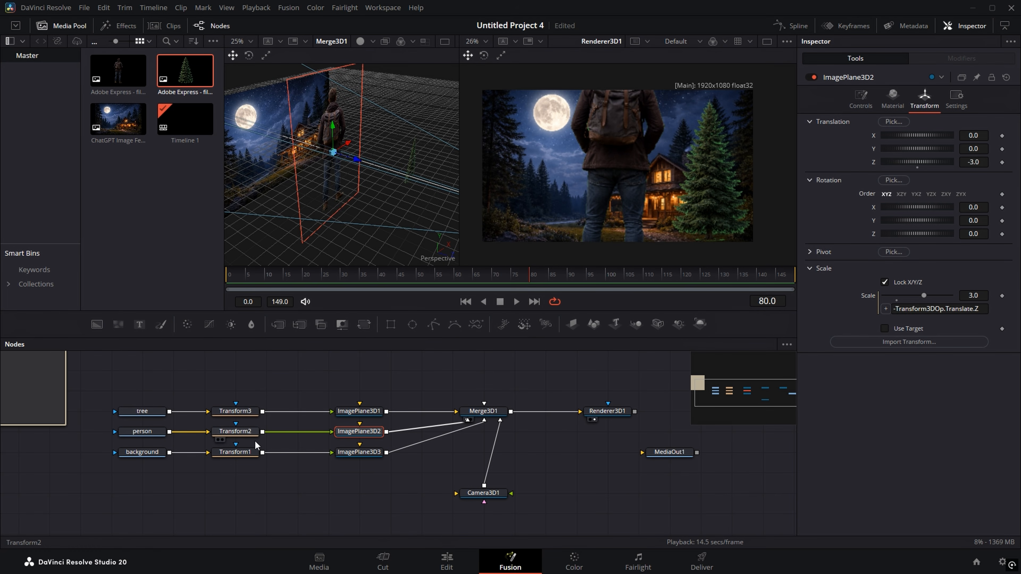
Step: Try reducing the person's size in Transform2 to 0.677, and undo the change
{"action": "left_click", "coordinate": [235, 433]}
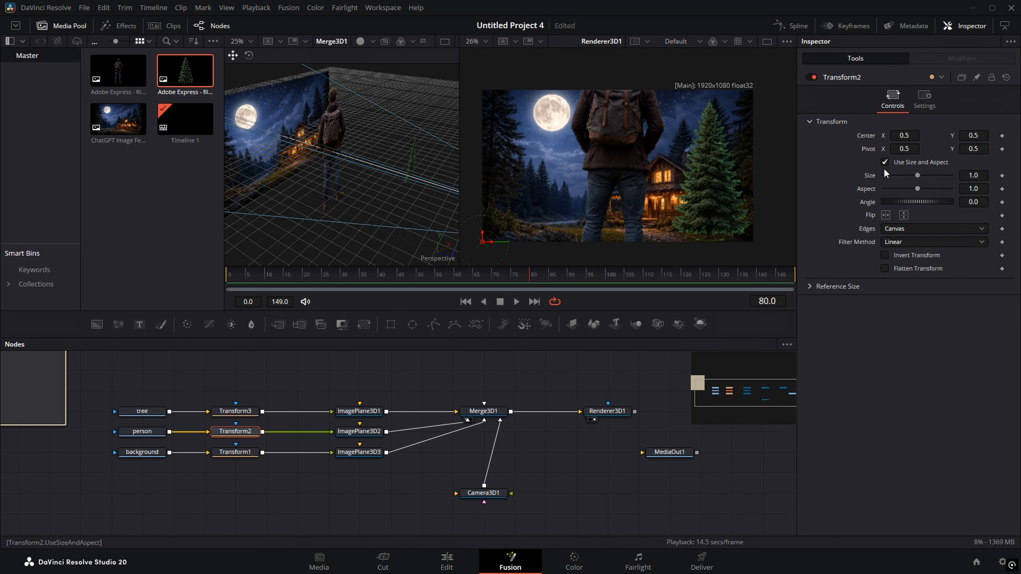
{"action": "left_click_drag", "start_coordinate": [978, 176], "coordinate": [943, 175]}
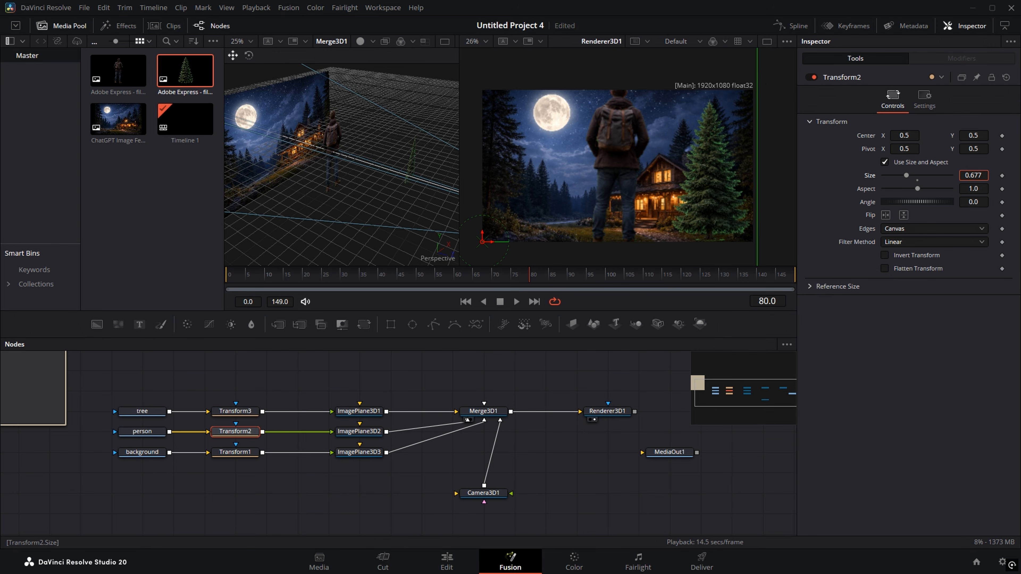
{"action": "key", "text": "ctrl+z"}
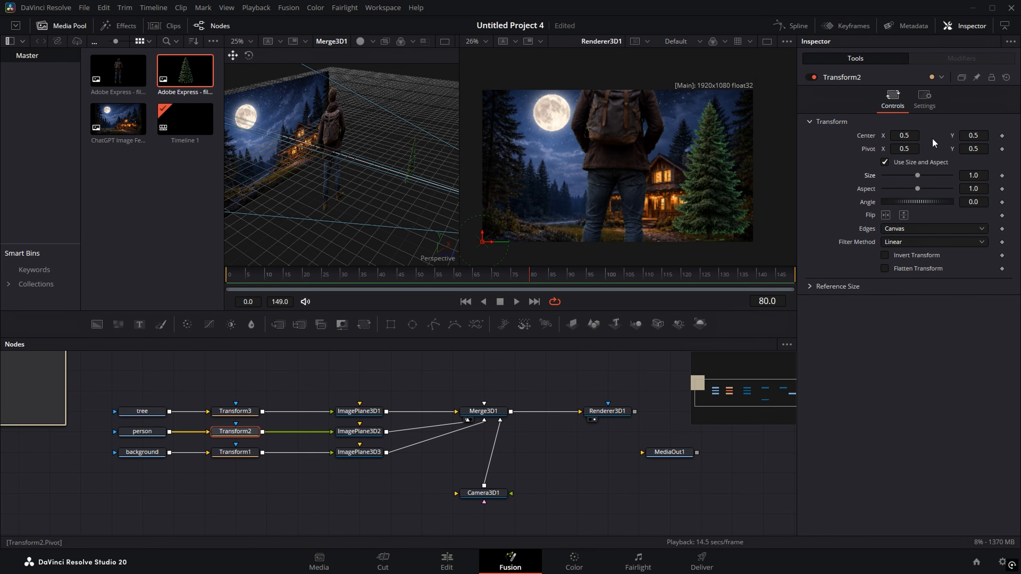
Step: Reset the scale of the person's plane, ImagePlane3D2, to its default 1.0 in place of the expression, undoing any further scale adjustment
{"action": "left_click", "coordinate": [369, 436]}
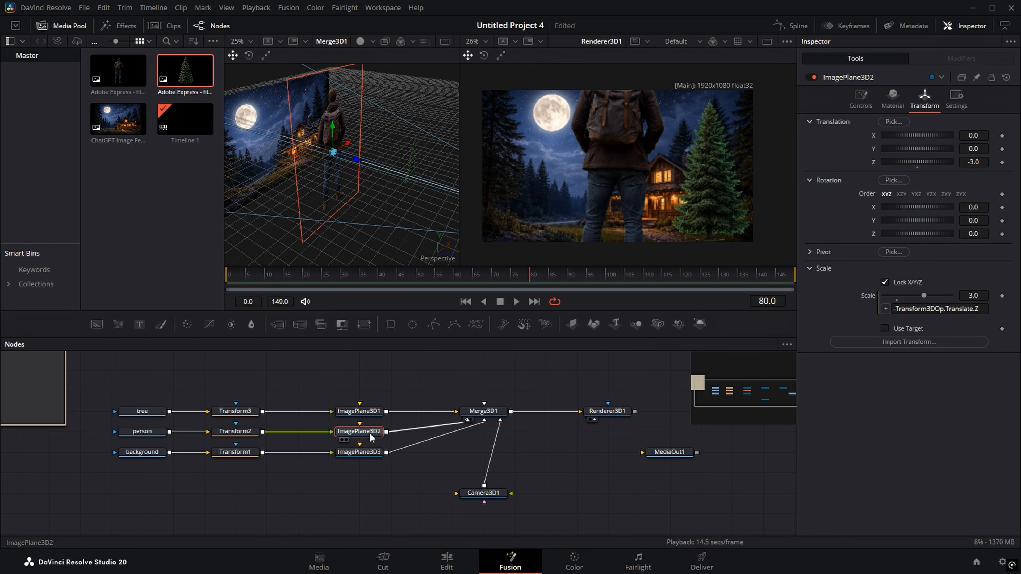
{"action": "right_click", "coordinate": [867, 295]}
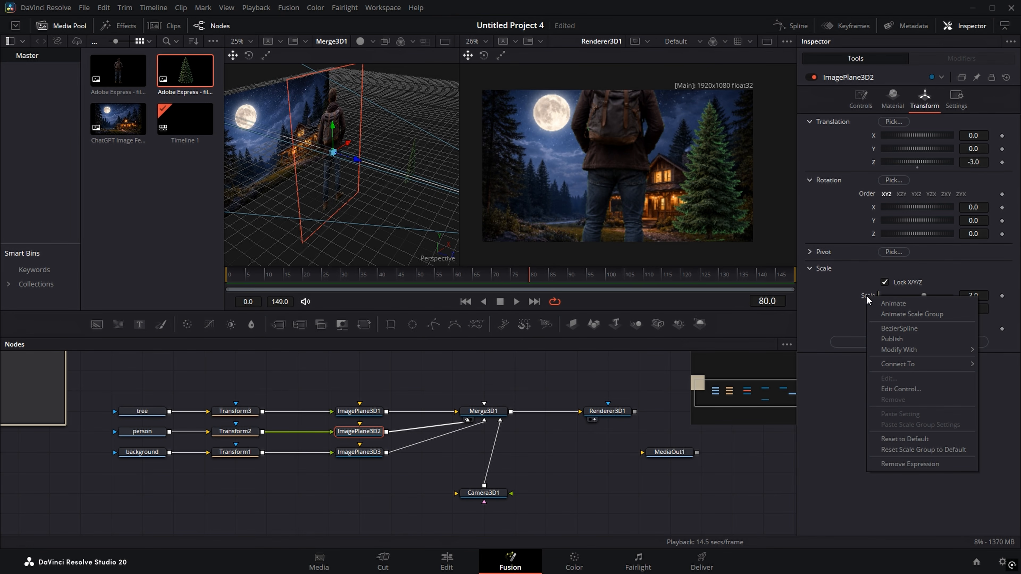
{"action": "left_click", "coordinate": [898, 439]}
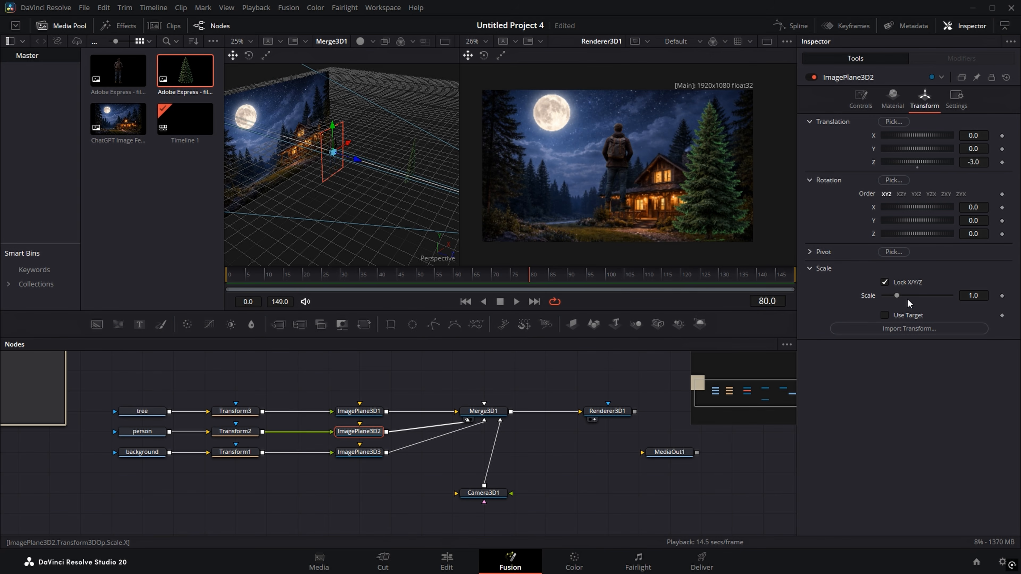
{"action": "left_click_drag", "start_coordinate": [899, 293], "coordinate": [900, 292]}
{"action": "key", "text": "ctrl+z"}
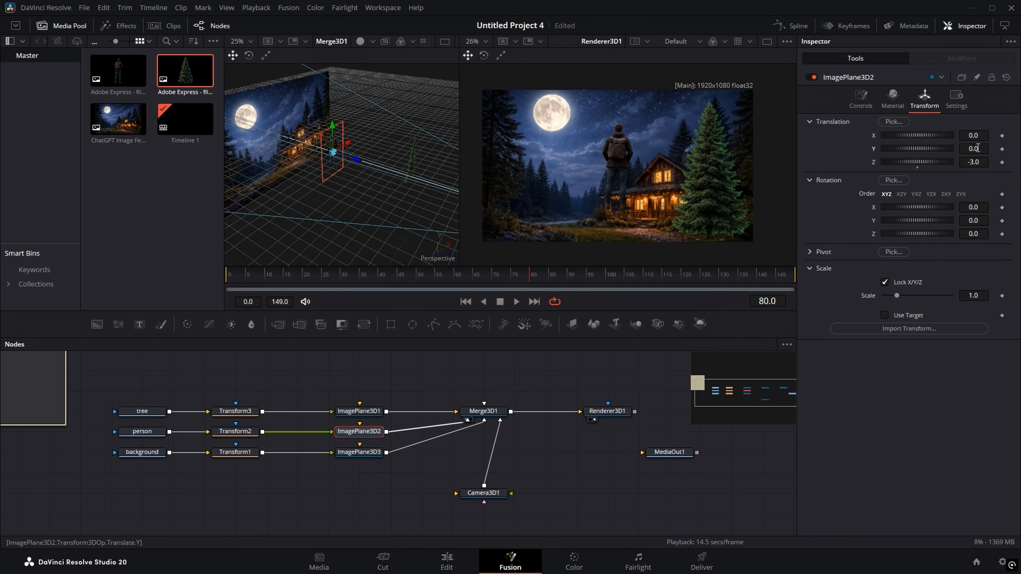
Step: Position the person's plane, ImagePlane3D2, at translation X -0.107 and Y -0.829, saving the project along the way
{"action": "left_click_drag", "start_coordinate": [917, 148], "coordinate": [888, 149]}
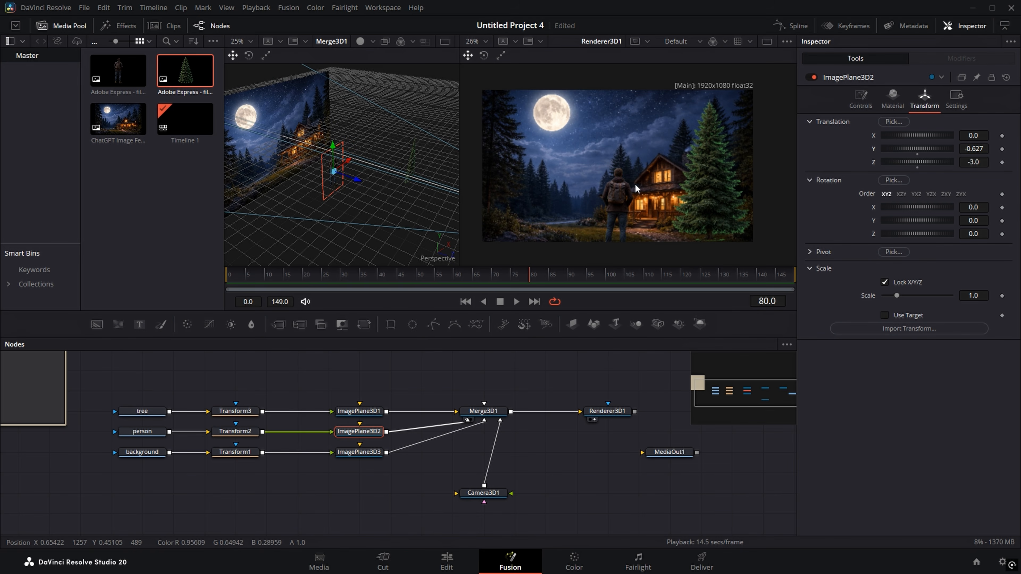
{"action": "key", "text": "ctrl+s"}
{"action": "left_click", "coordinate": [978, 136]}
{"action": "type", "text": "-0.134"}
{"action": "key", "text": "Return"}
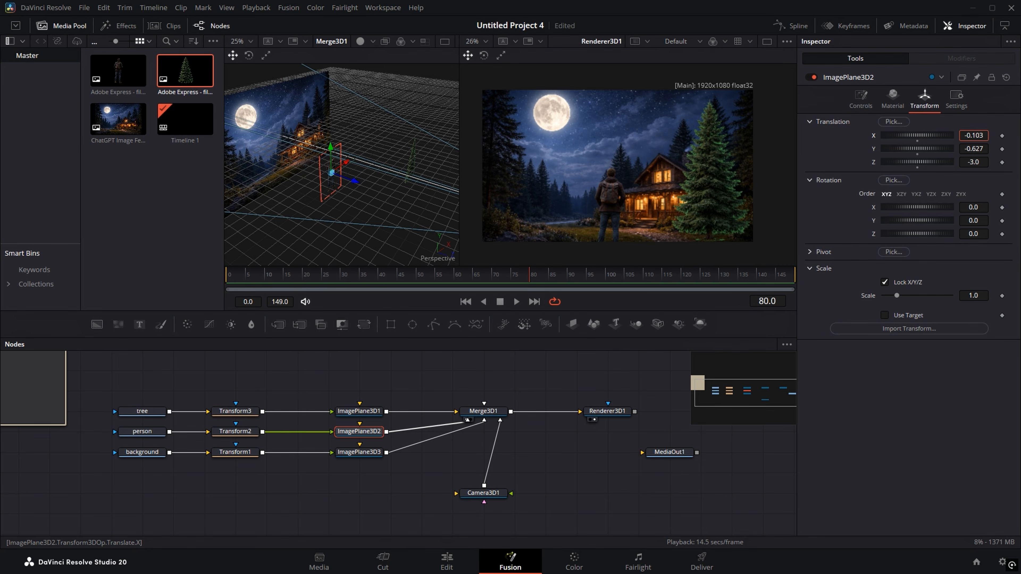
{"action": "left_click_drag", "start_coordinate": [971, 136], "coordinate": [972, 136]}
{"action": "left_click_drag", "start_coordinate": [974, 149], "coordinate": [962, 149]}
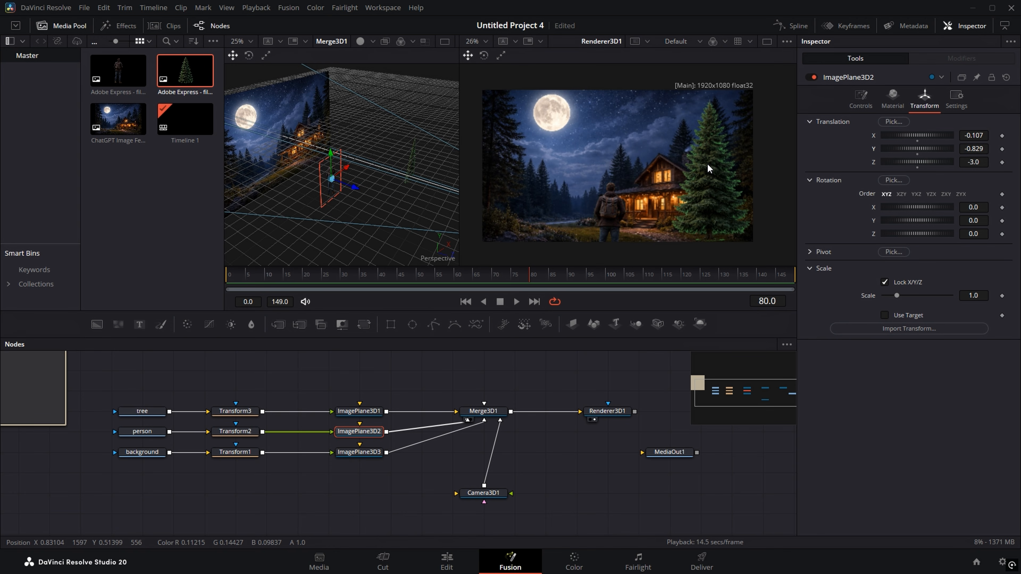
Step: At frame 0, animate the whole translation group and rotation group of Camera3D1 to start its keyframes
{"action": "left_click_drag", "start_coordinate": [528, 274], "coordinate": [247, 282]}
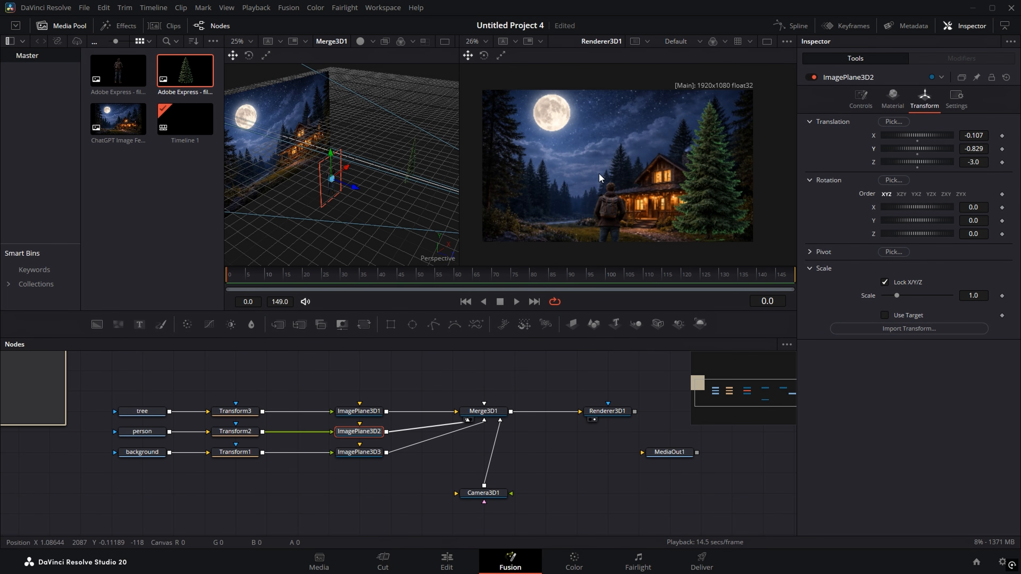
{"action": "left_click", "coordinate": [484, 497]}
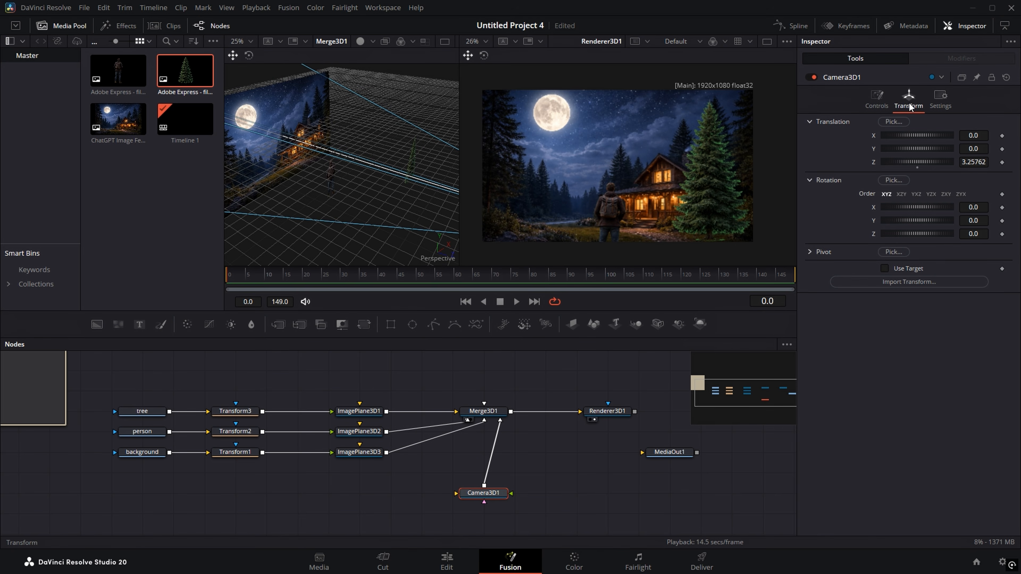
{"action": "left_click", "coordinate": [886, 100]}
{"action": "left_click", "coordinate": [900, 101]}
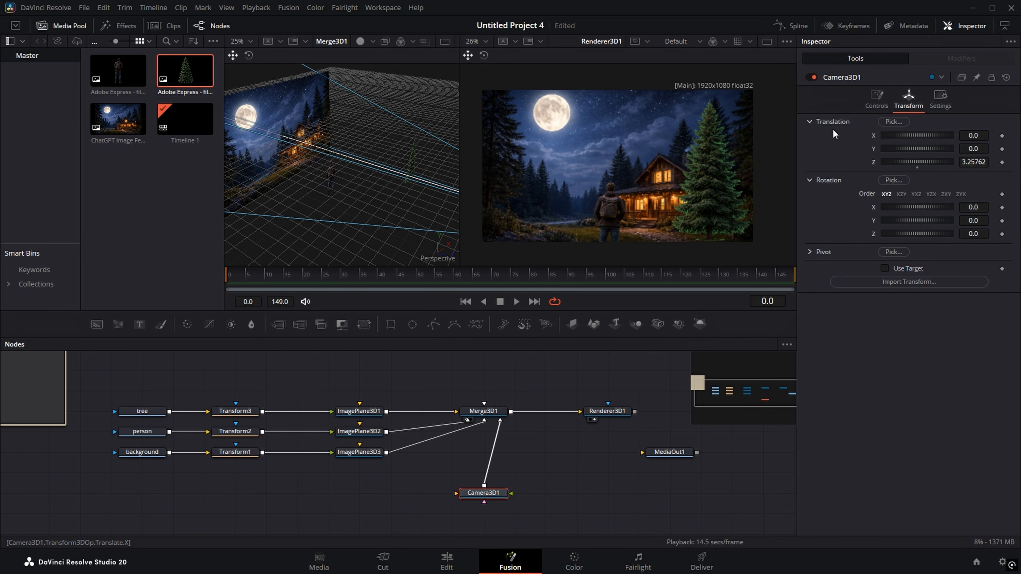
{"action": "right_click", "coordinate": [826, 140]}
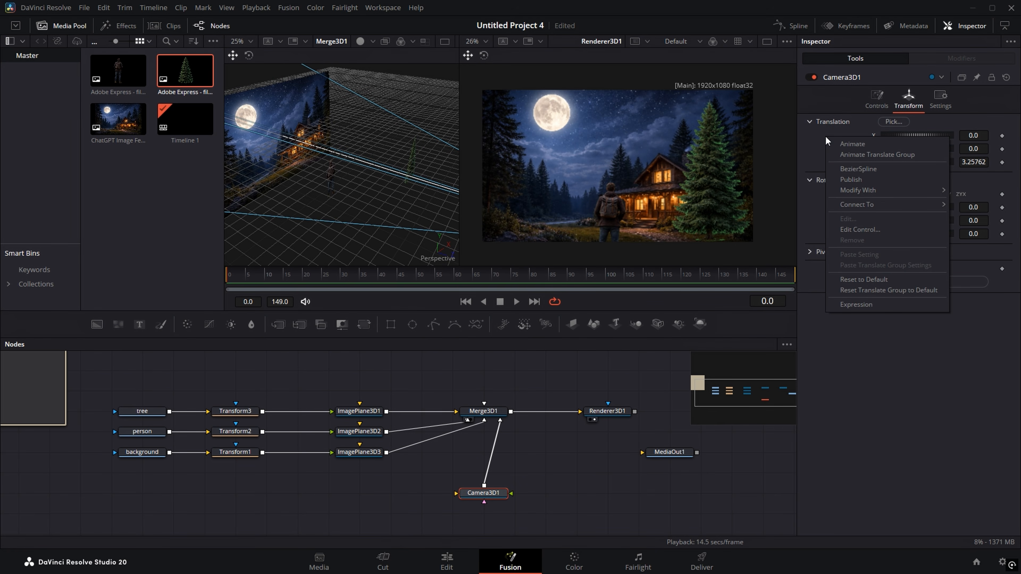
{"action": "left_click", "coordinate": [848, 155]}
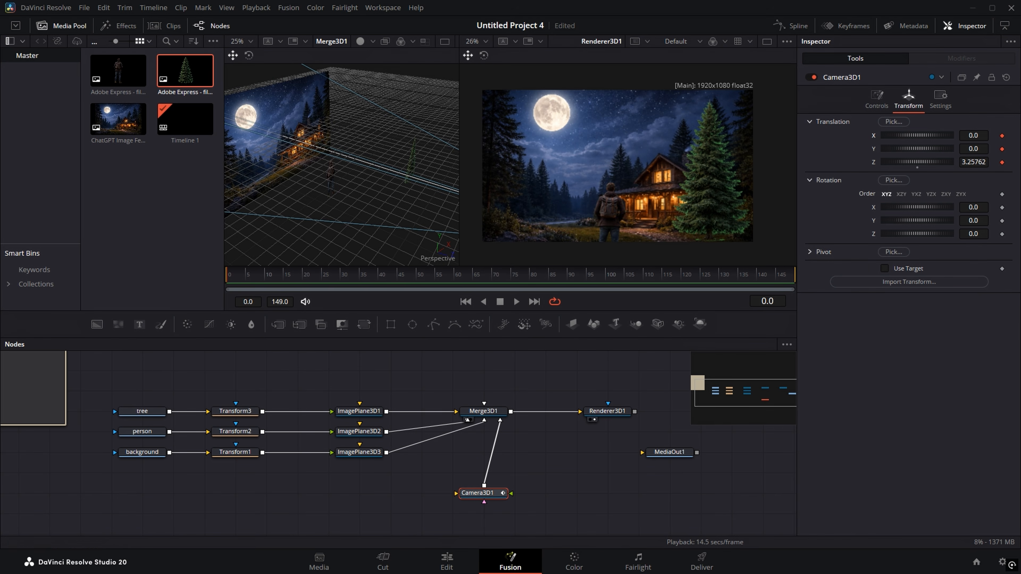
{"action": "right_click", "coordinate": [838, 211]}
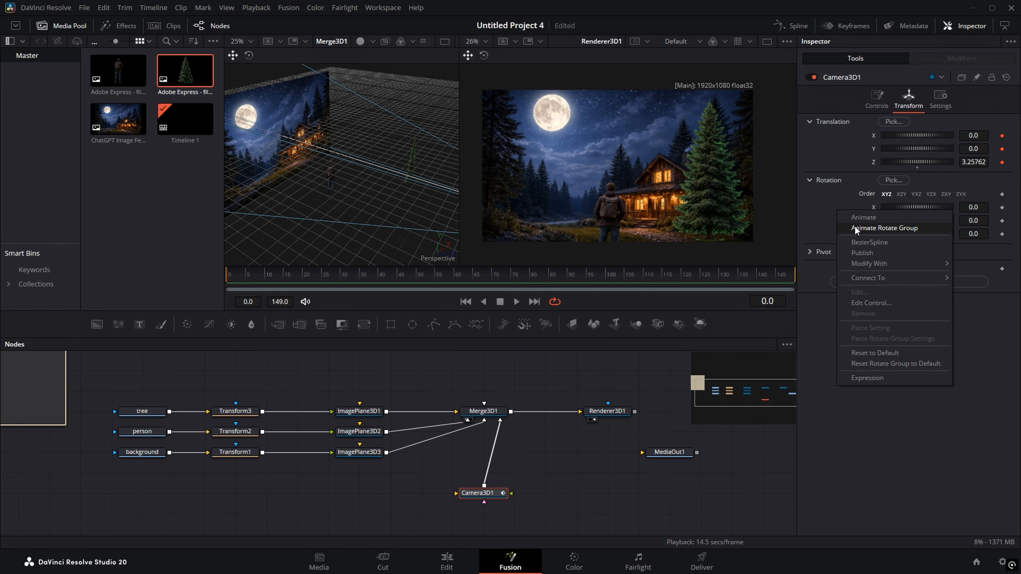
{"action": "left_click", "coordinate": [877, 228]}
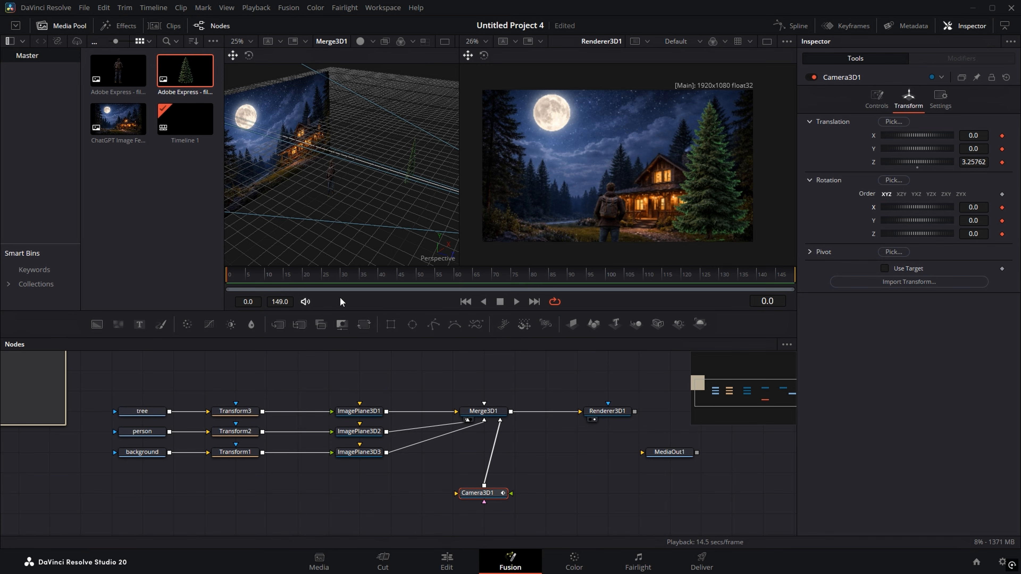
Step: At frame 75, key the camera's translation and rotation groups and set translation Y to -0.512 and Z to about -0.442
{"action": "left_click_drag", "start_coordinate": [235, 278], "coordinate": [377, 277]}
{"action": "left_click_drag", "start_coordinate": [478, 276], "coordinate": [525, 277]}
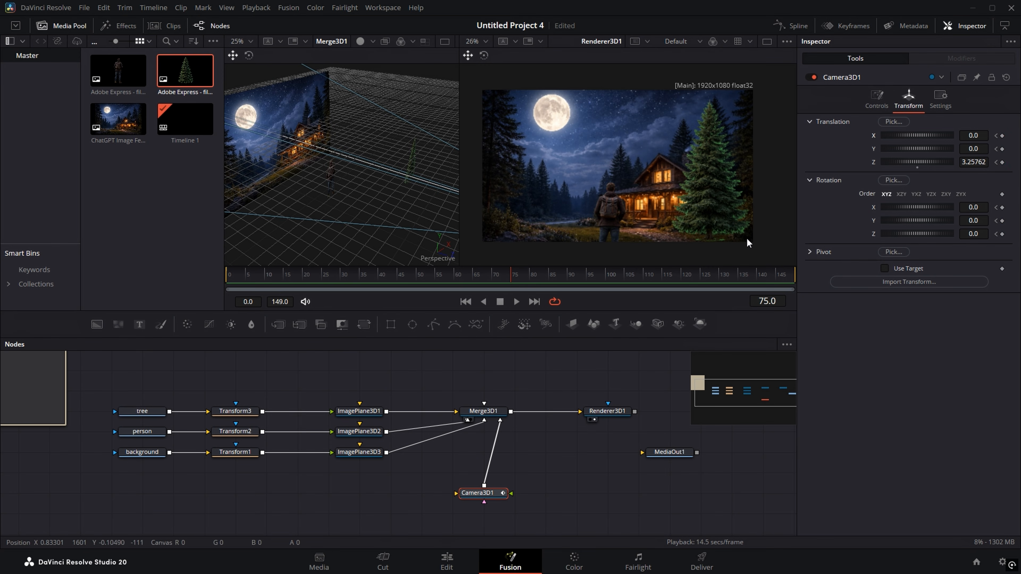
{"action": "right_click", "coordinate": [825, 133]}
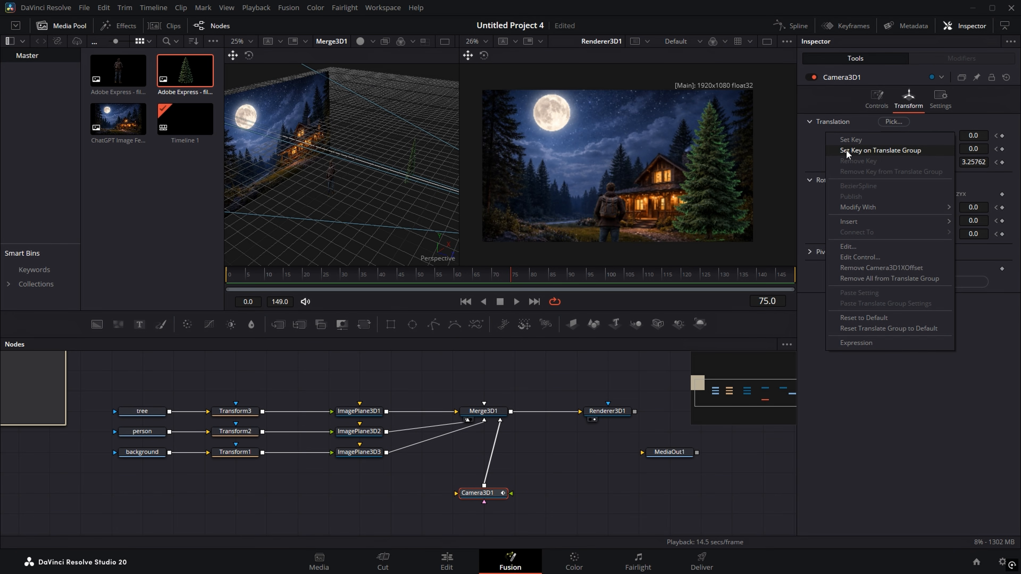
{"action": "left_click", "coordinate": [847, 153]}
{"action": "right_click", "coordinate": [827, 206]}
{"action": "left_click", "coordinate": [838, 226]}
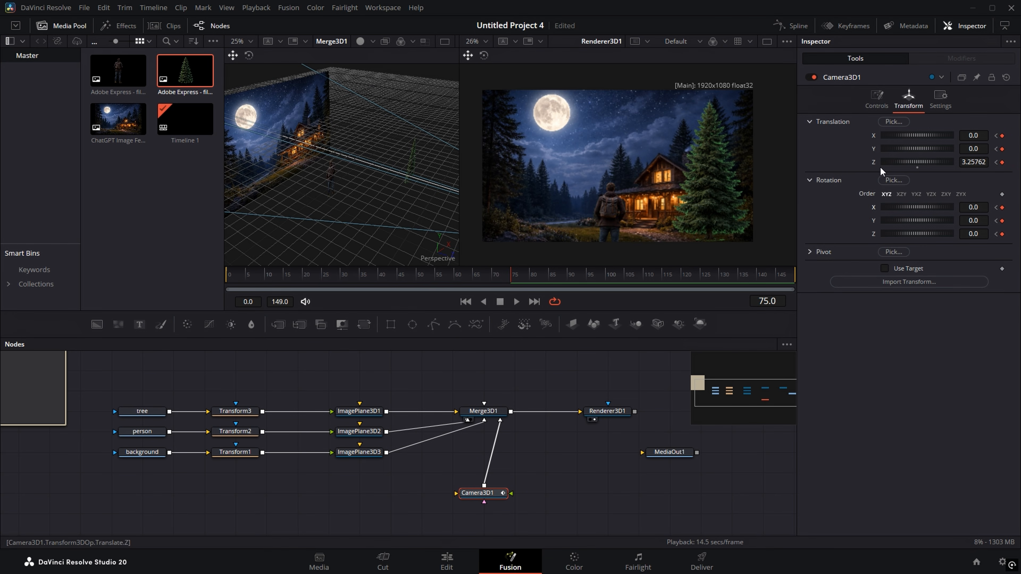
{"action": "mouse_move", "coordinate": [977, 163]}
{"action": "left_mouse_down"}
{"action": "mouse_move", "coordinate": [904, 163]}
{"action": "mouse_move", "coordinate": [958, 148]}
{"action": "mouse_move", "coordinate": [926, 148]}
{"action": "mouse_move", "coordinate": [982, 162]}
{"action": "mouse_move", "coordinate": [949, 162]}
{"action": "mouse_move", "coordinate": [961, 162]}
{"action": "left_mouse_up"}
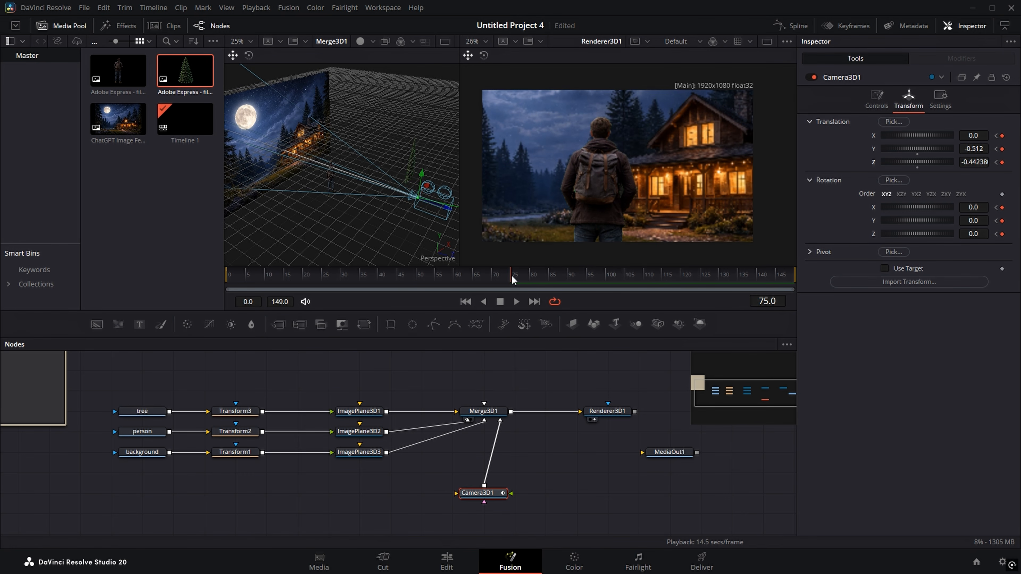
Step: At frame 149, key the camera's translation and rotation groups with translation X 0.061, Z -1.12238 and rotation X 0.6, Y -5.5, and review the motion
{"action": "left_click_drag", "start_coordinate": [533, 276], "coordinate": [681, 277]}
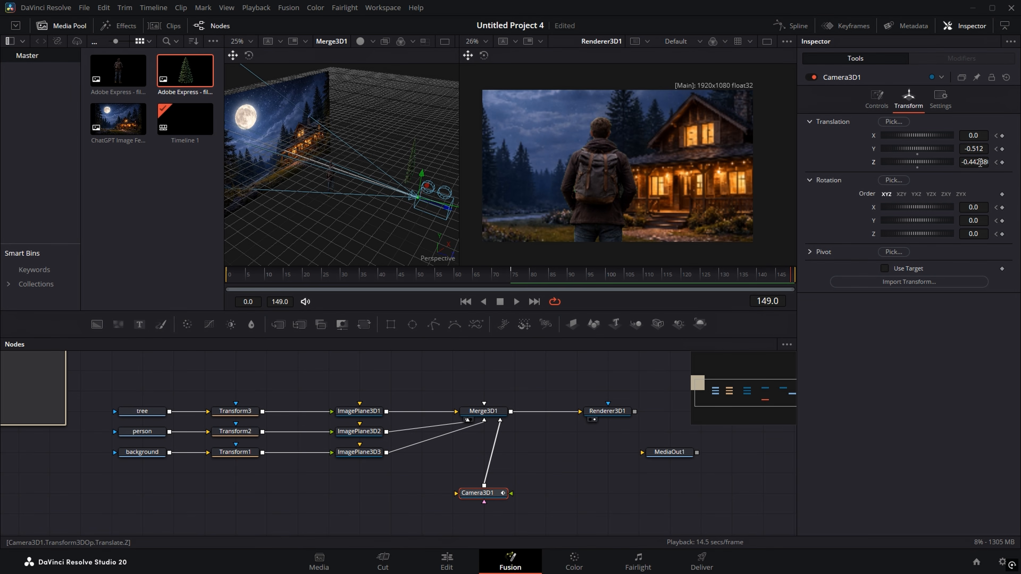
{"action": "right_click", "coordinate": [828, 140]}
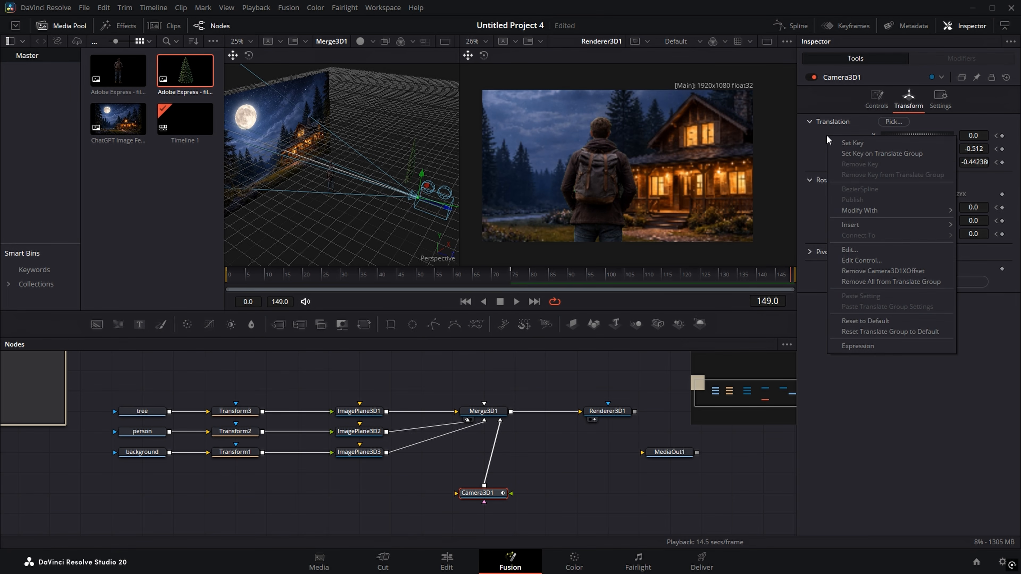
{"action": "left_click", "coordinate": [840, 155]}
{"action": "right_click", "coordinate": [812, 203]}
{"action": "left_click", "coordinate": [826, 219]}
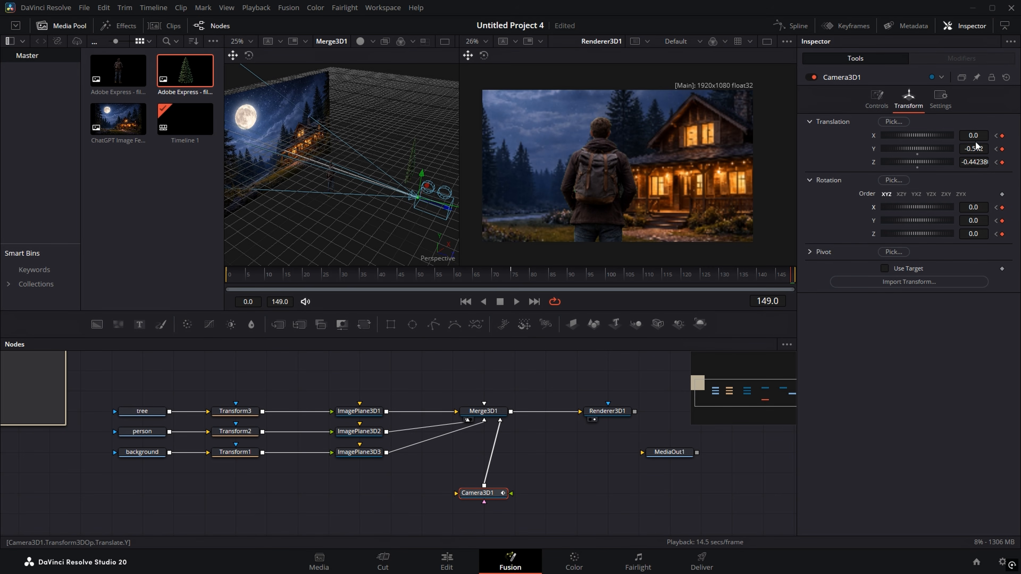
{"action": "left_click_drag", "start_coordinate": [974, 165], "coordinate": [974, 136]}
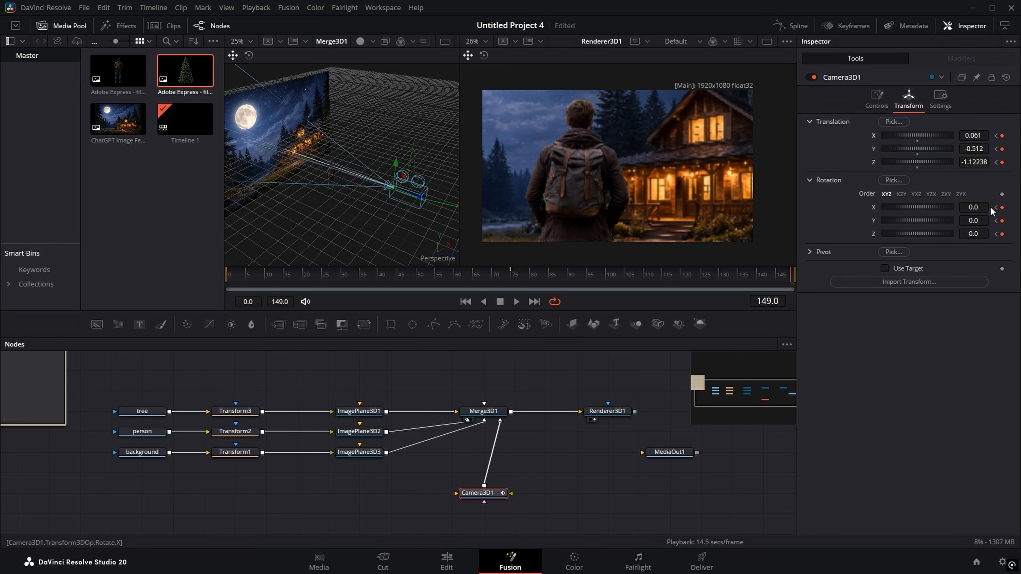
{"action": "left_click_drag", "start_coordinate": [979, 220], "coordinate": [971, 206]}
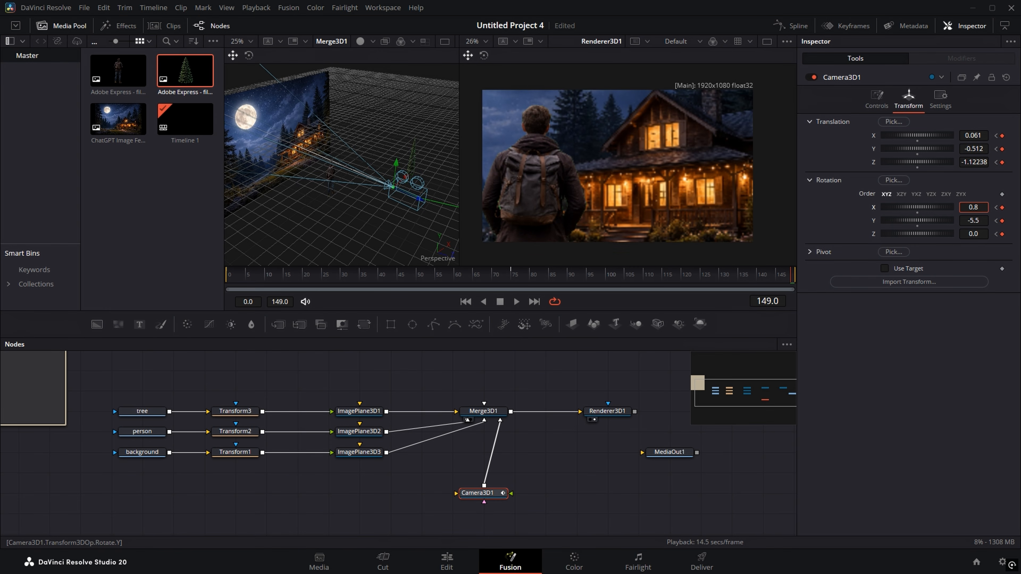
{"action": "left_click_drag", "start_coordinate": [778, 277], "coordinate": [209, 284]}
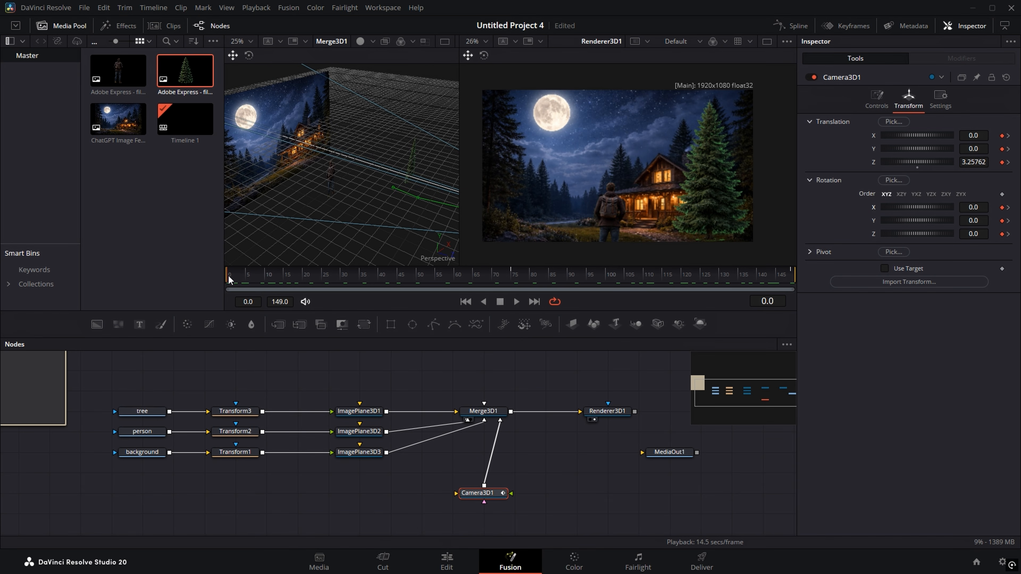
{"action": "left_click_drag", "start_coordinate": [227, 274], "coordinate": [805, 260]}
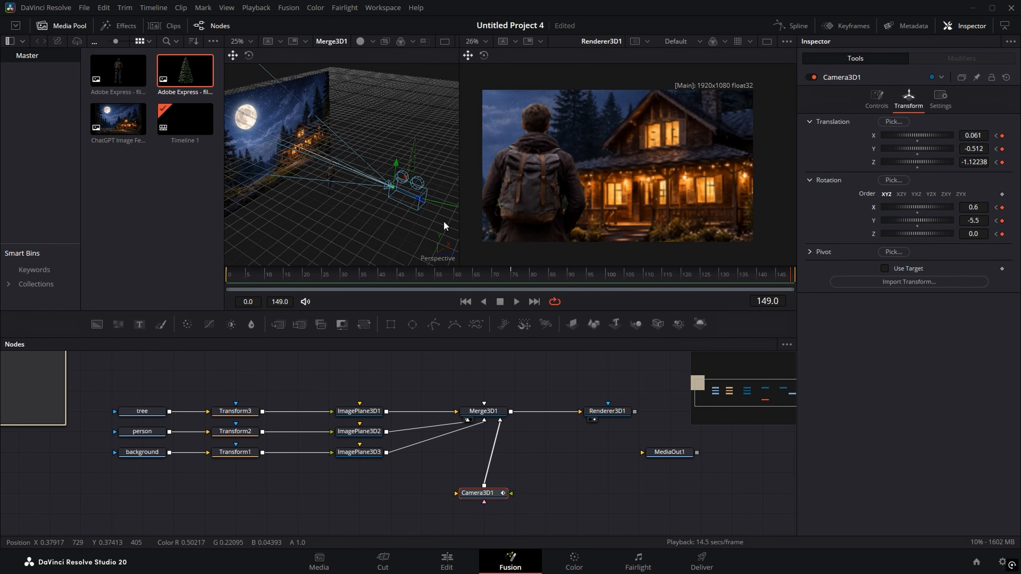
Step: Move the tree, person and background source nodes away from their Transform nodes and insert a Gaussian Blur after the background node
{"action": "left_click_drag", "start_coordinate": [144, 456], "coordinate": [104, 456]}
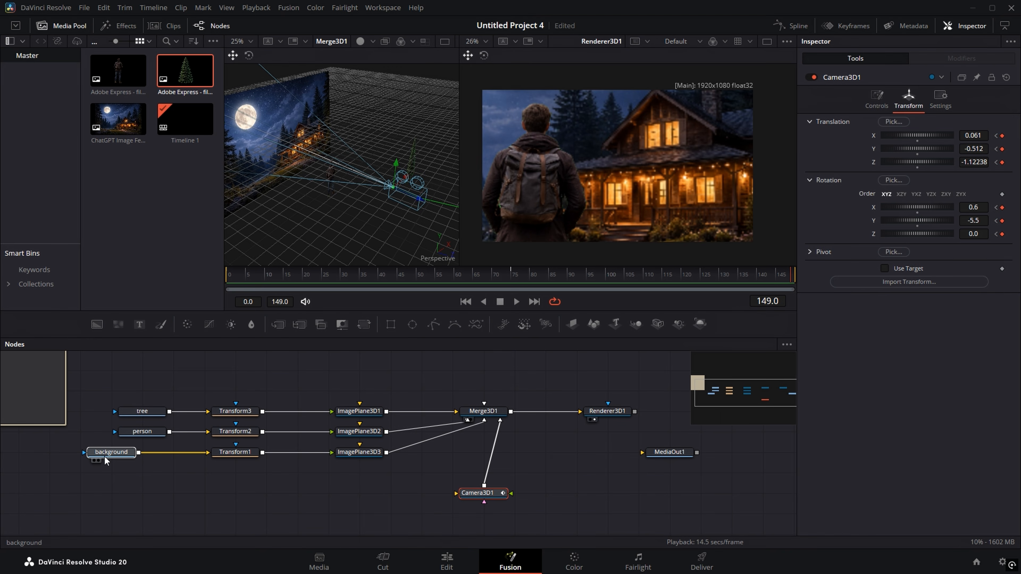
{"action": "left_click_drag", "start_coordinate": [151, 430], "coordinate": [83, 432]}
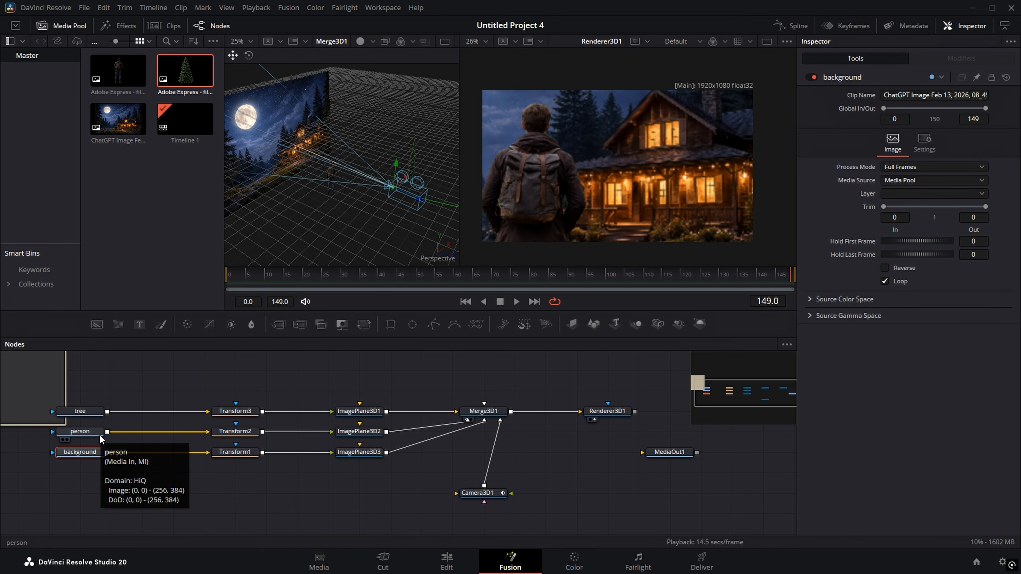
{"action": "left_click_drag", "start_coordinate": [777, 278], "coordinate": [257, 289]}
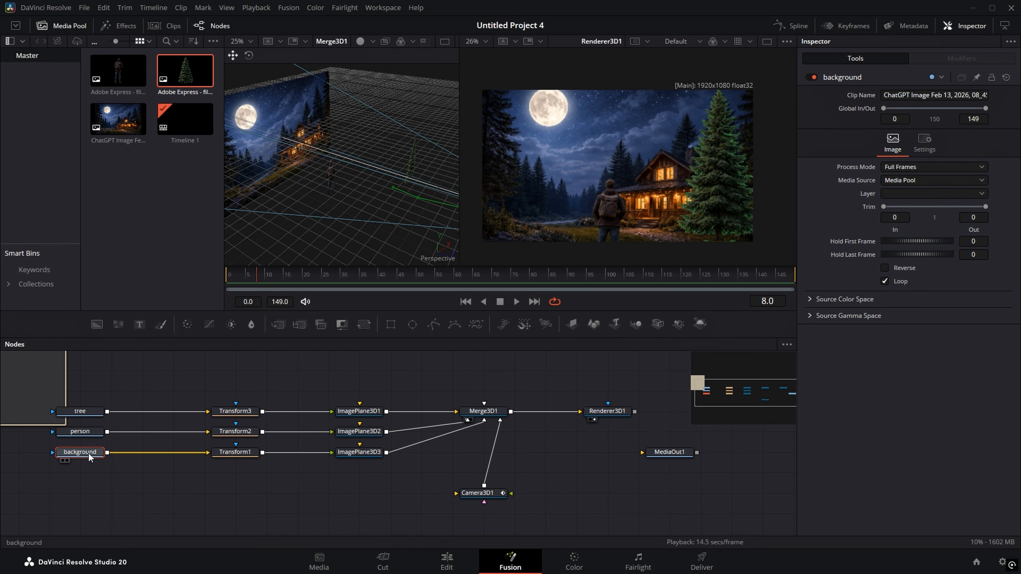
{"action": "mouse_move", "coordinate": [88, 453]}
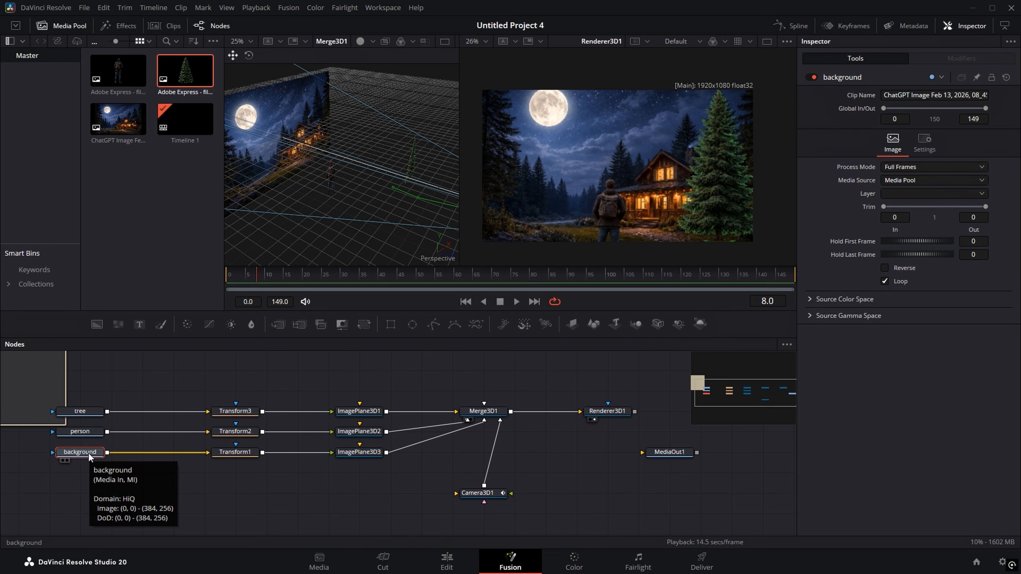
{"action": "key", "text": "shift+space"}
{"action": "type", "text": "gau"}
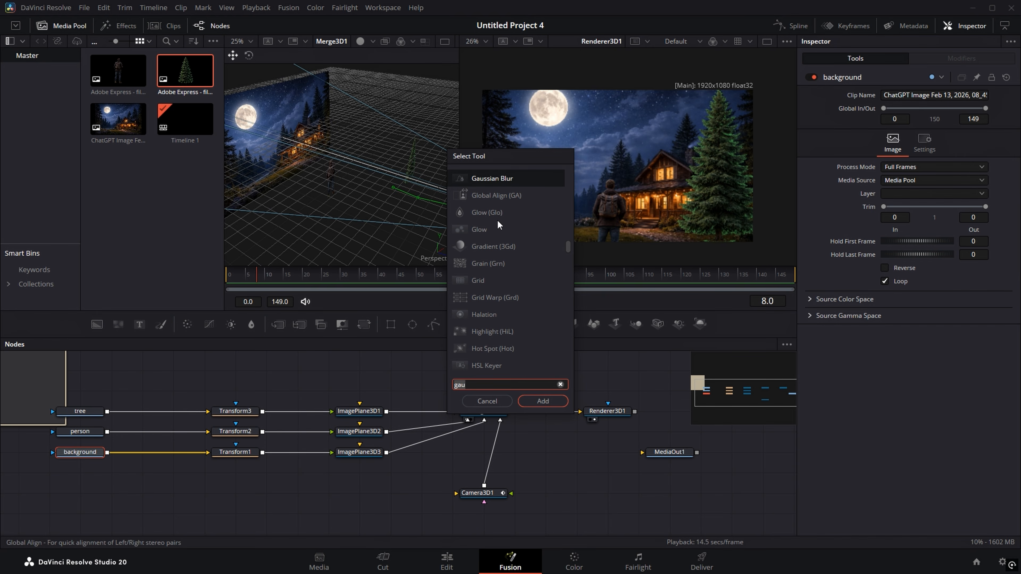
{"action": "left_click", "coordinate": [542, 401]}
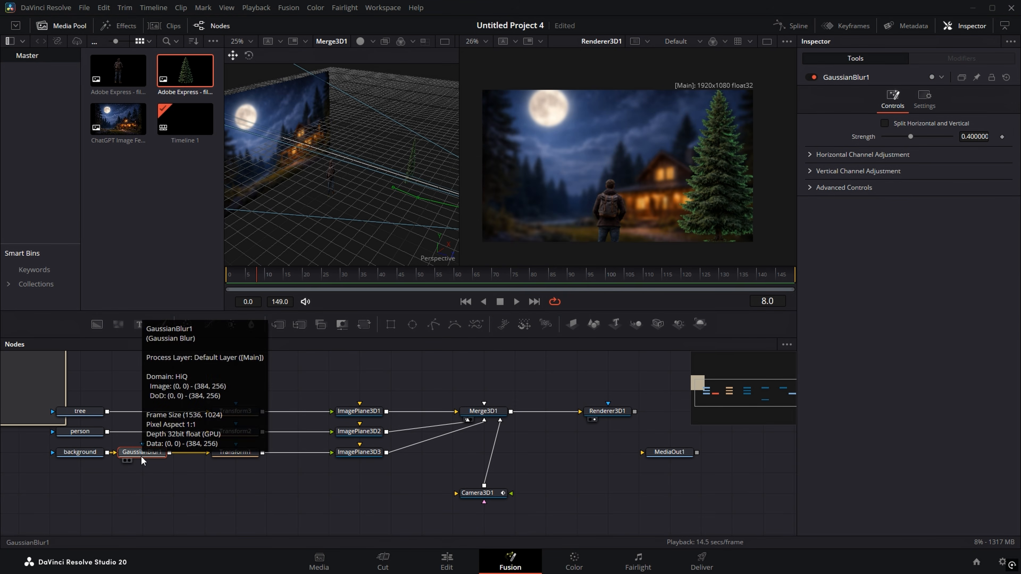
Step: Paste copies of the Gaussian Blur node after the person and tree nodes, and preview the blurred animation
{"action": "left_click", "coordinate": [86, 433]}
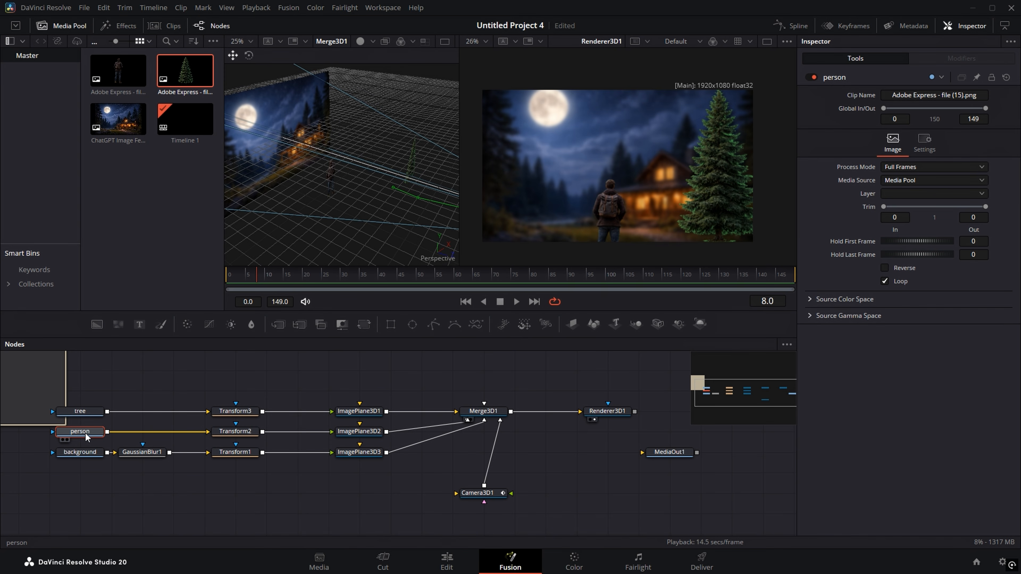
{"action": "key", "text": "ctrl+v"}
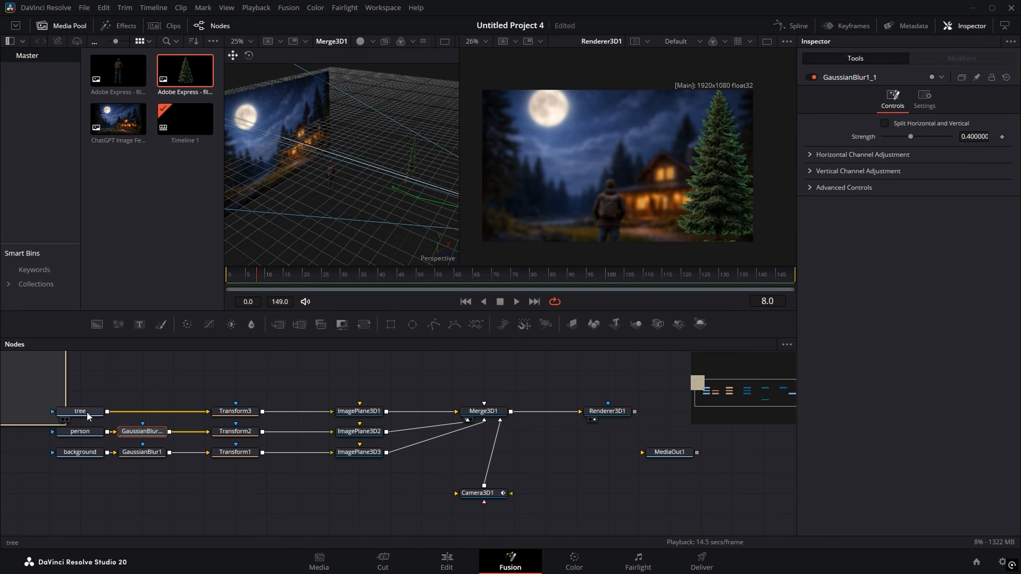
{"action": "left_click", "coordinate": [86, 412]}
{"action": "key", "text": "ctrl+v"}
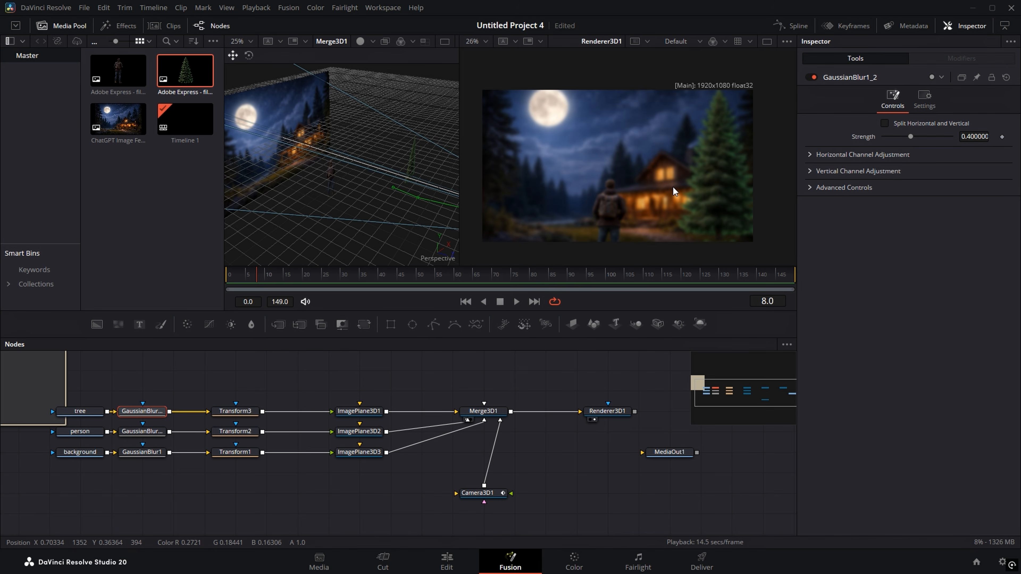
{"action": "left_click_drag", "start_coordinate": [238, 274], "coordinate": [353, 275]}
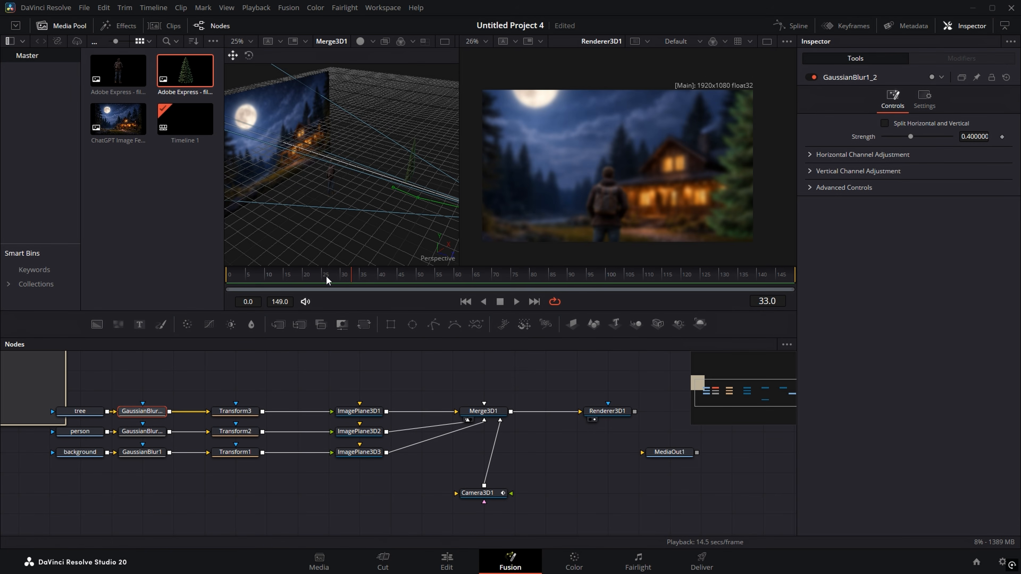
Step: Back at frame 0, set the strength of all three Gaussian Blur nodes to 0.0
{"action": "key", "text": "Home"}
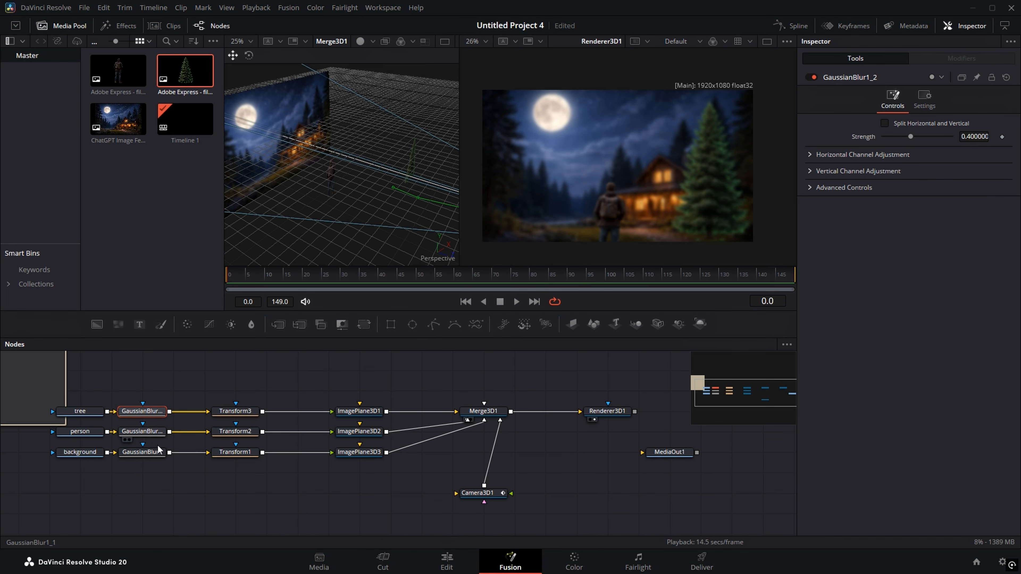
{"action": "left_click", "coordinate": [160, 450]}
{"action": "left_click_drag", "start_coordinate": [911, 139], "coordinate": [884, 137]}
{"action": "left_click", "coordinate": [143, 432]}
{"action": "left_click", "coordinate": [143, 412]}
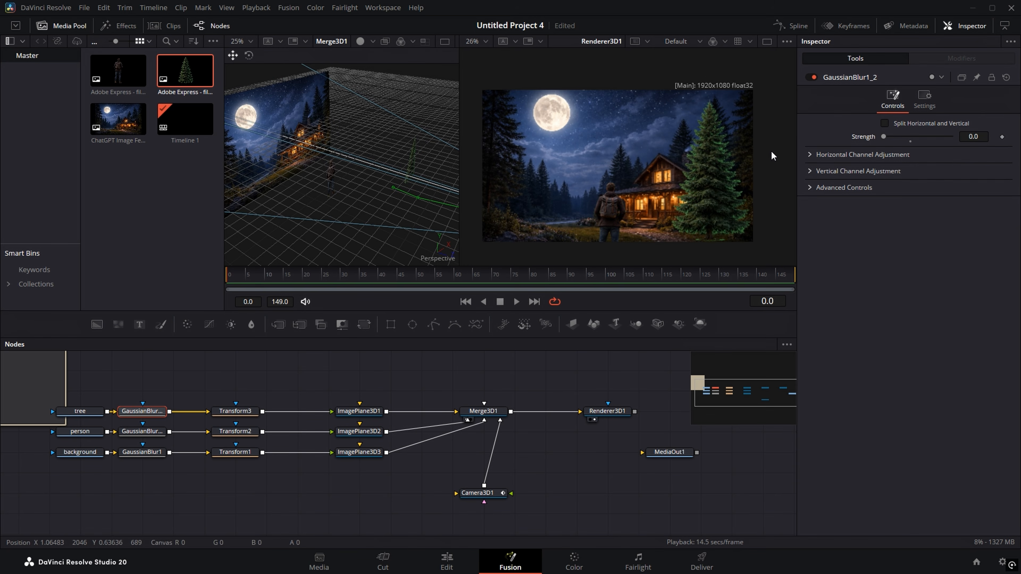
{"action": "left_click", "coordinate": [144, 452]}
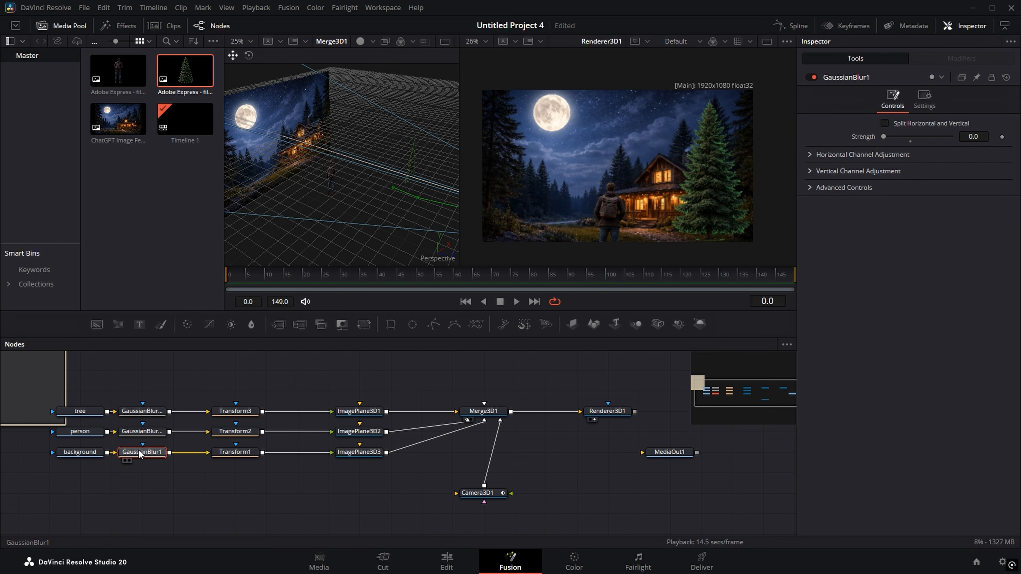
Step: Keyframe the strength of the tree's Gaussian Blur at 0.0 on frame 20 and 0.213 on frame 30
{"action": "left_click", "coordinate": [143, 410]}
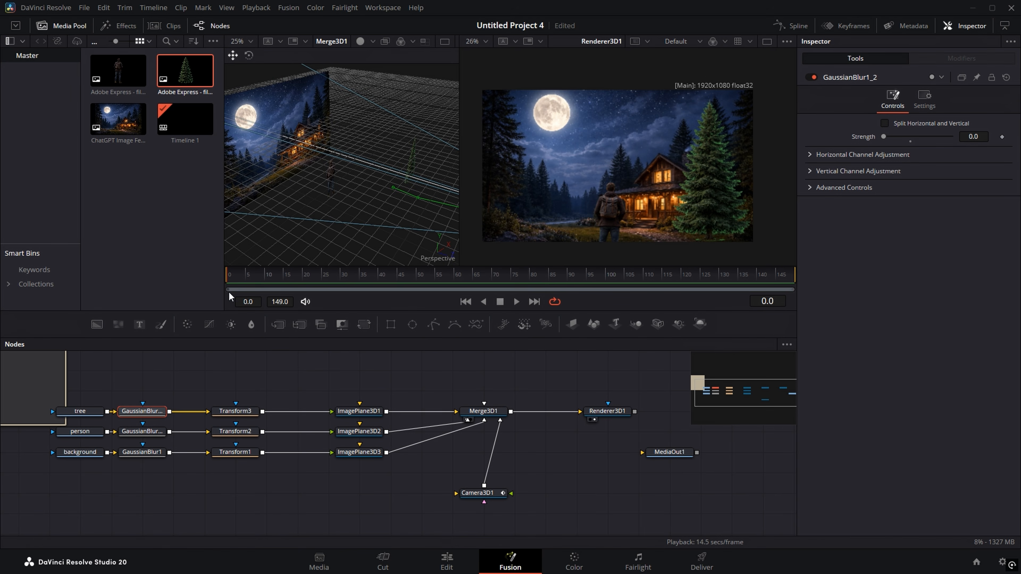
{"action": "left_click_drag", "start_coordinate": [230, 277], "coordinate": [320, 275]}
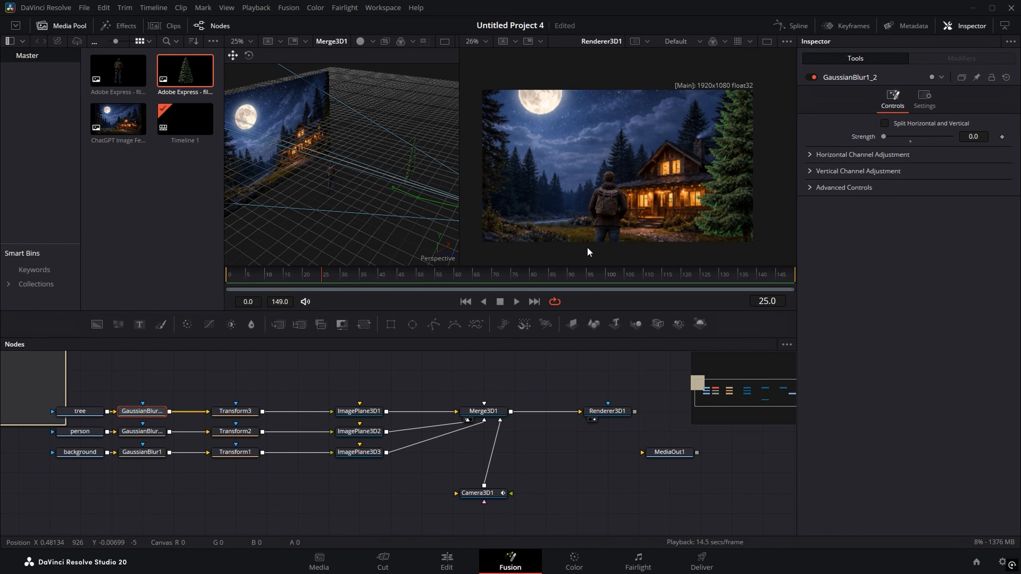
{"action": "left_click_drag", "start_coordinate": [319, 274], "coordinate": [341, 276]}
{"action": "left_click", "coordinate": [1003, 138]}
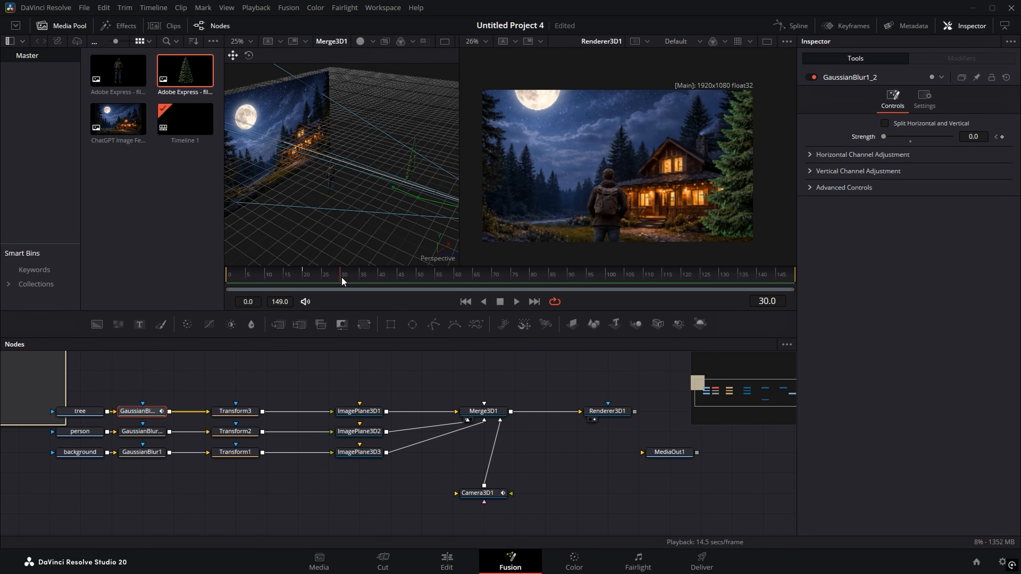
{"action": "left_click_drag", "start_coordinate": [883, 136], "coordinate": [897, 136]}
{"action": "left_click_drag", "start_coordinate": [894, 136], "coordinate": [899, 134]}
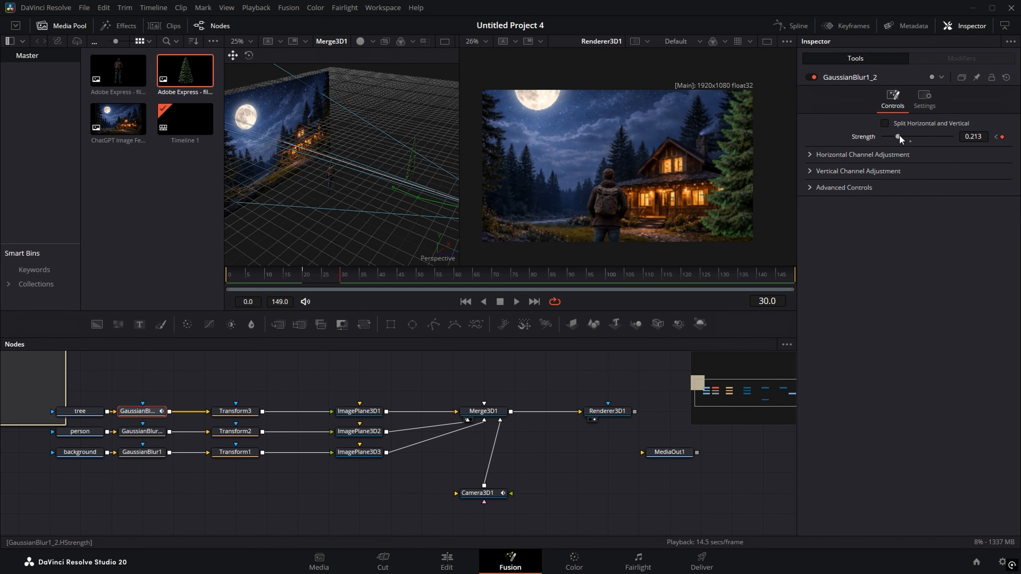
Step: Change the timeline playback resolution to Full
{"action": "left_click", "coordinate": [256, 7]}
{"action": "mouse_move", "coordinate": [341, 47]}
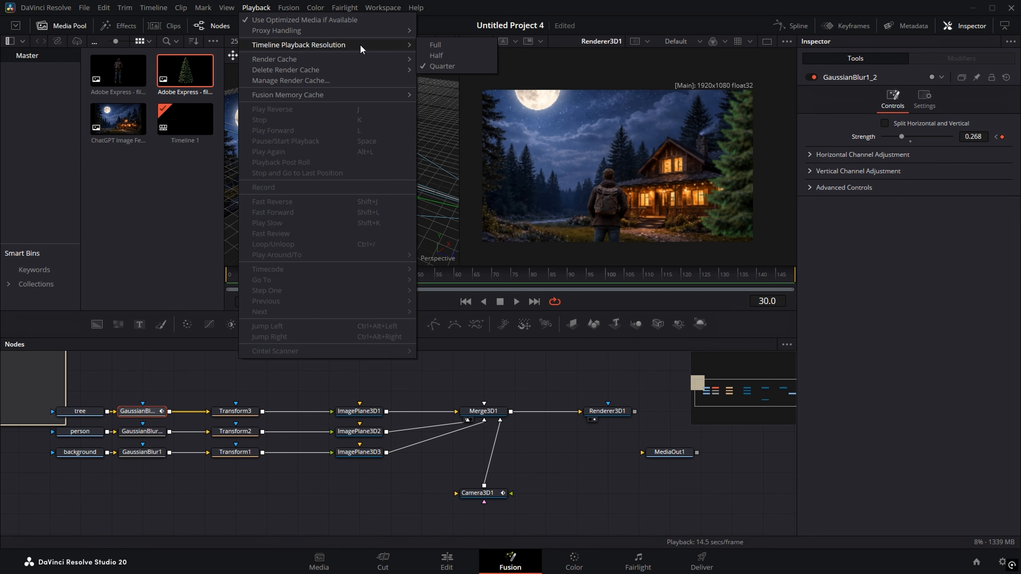
{"action": "left_click", "coordinate": [437, 44]}
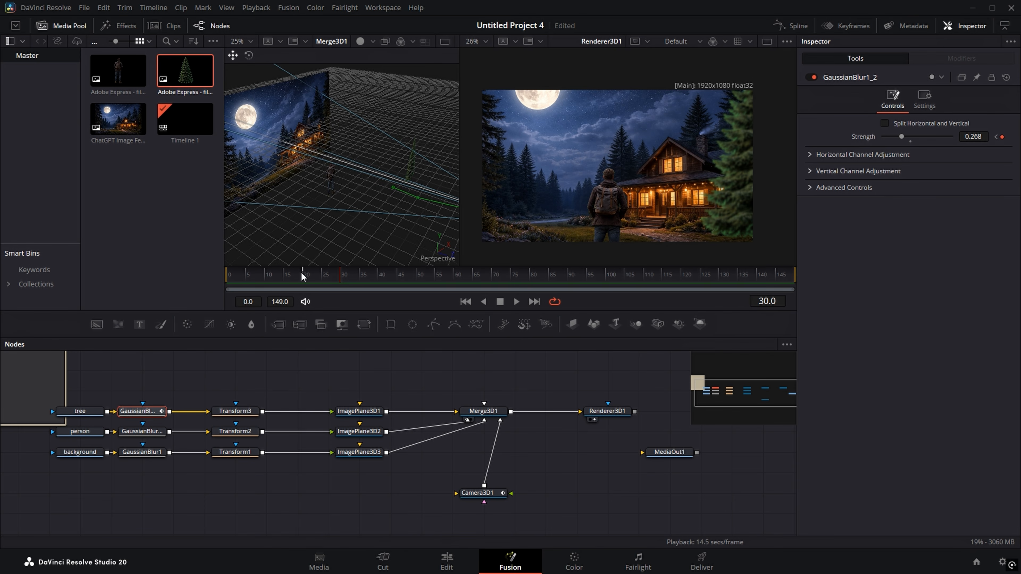
Step: Keyframe the strength of the person's Gaussian Blur at 0.236 on frame 20 and 0.0 on frame 30, and save the project
{"action": "left_click_drag", "start_coordinate": [330, 279], "coordinate": [303, 278]}
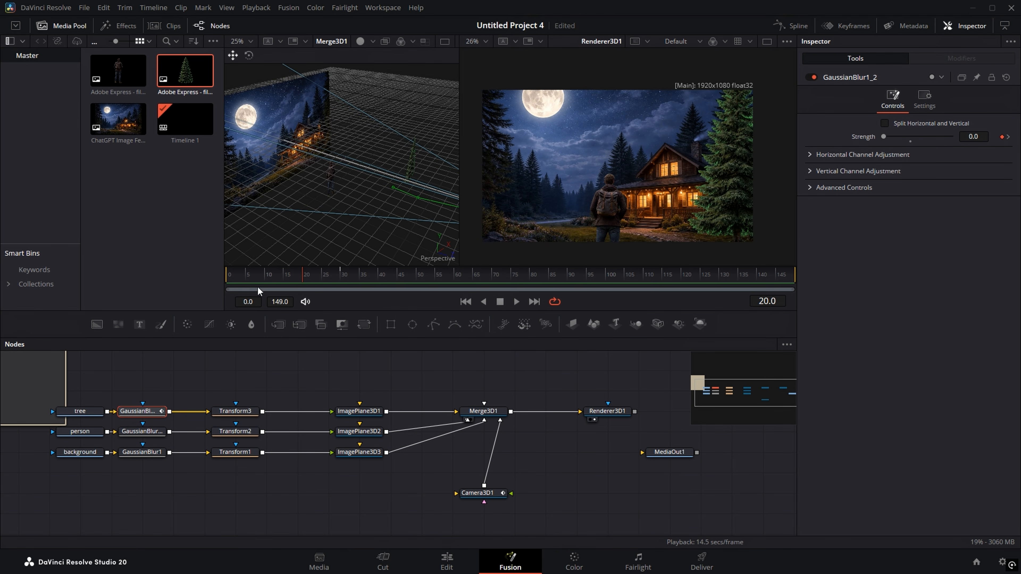
{"action": "left_click", "coordinate": [142, 430]}
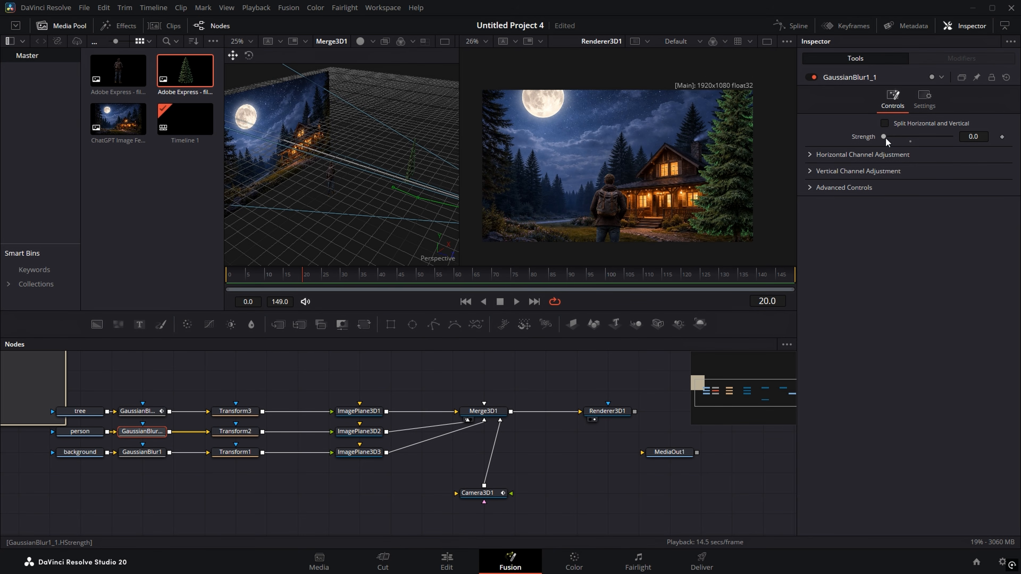
{"action": "left_click_drag", "start_coordinate": [886, 137], "coordinate": [901, 138]}
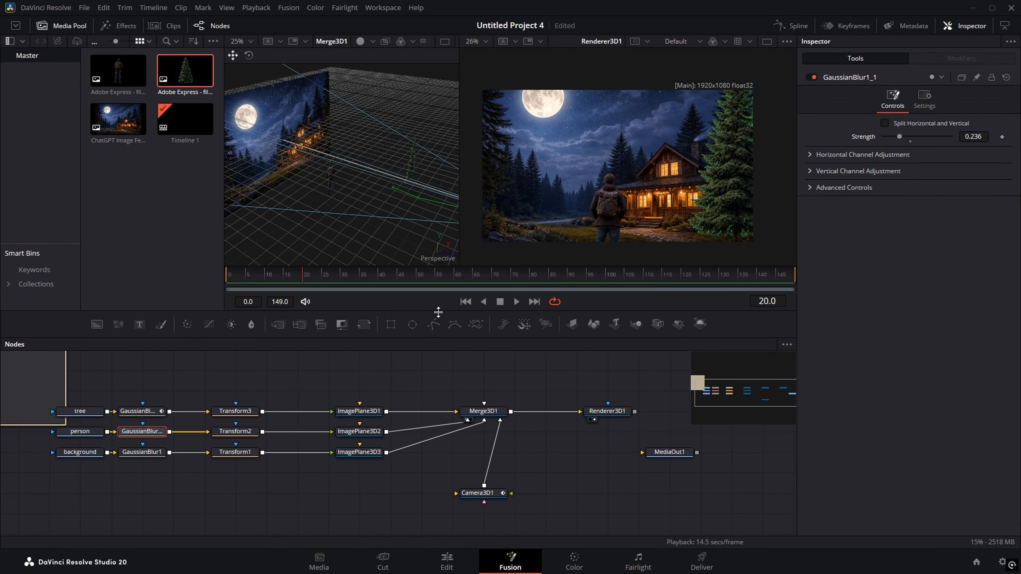
{"action": "left_click", "coordinate": [1002, 136]}
{"action": "left_click_drag", "start_coordinate": [304, 275], "coordinate": [342, 280]}
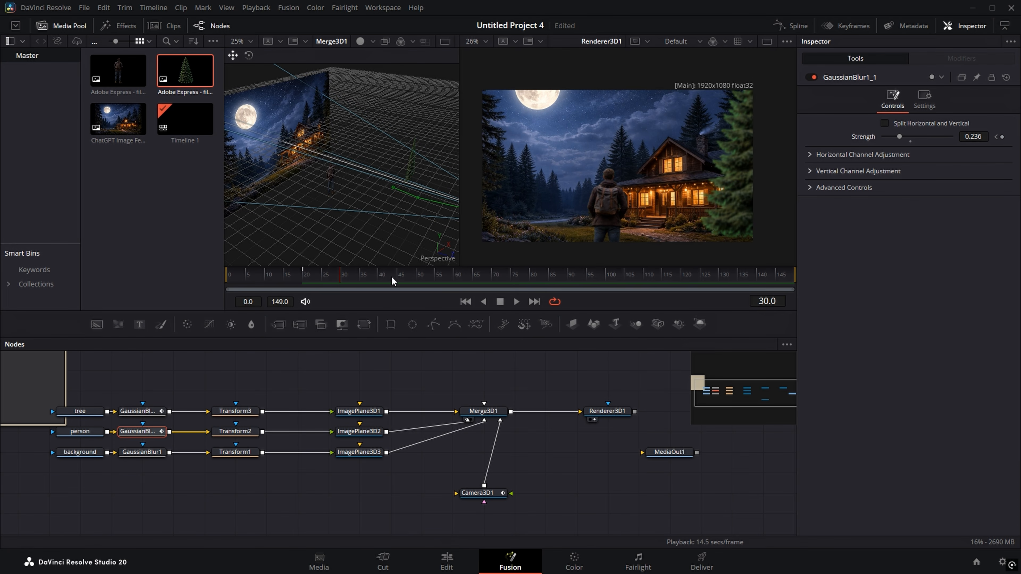
{"action": "key", "text": "ctrl+s"}
{"action": "left_click_drag", "start_coordinate": [899, 137], "coordinate": [869, 136]}
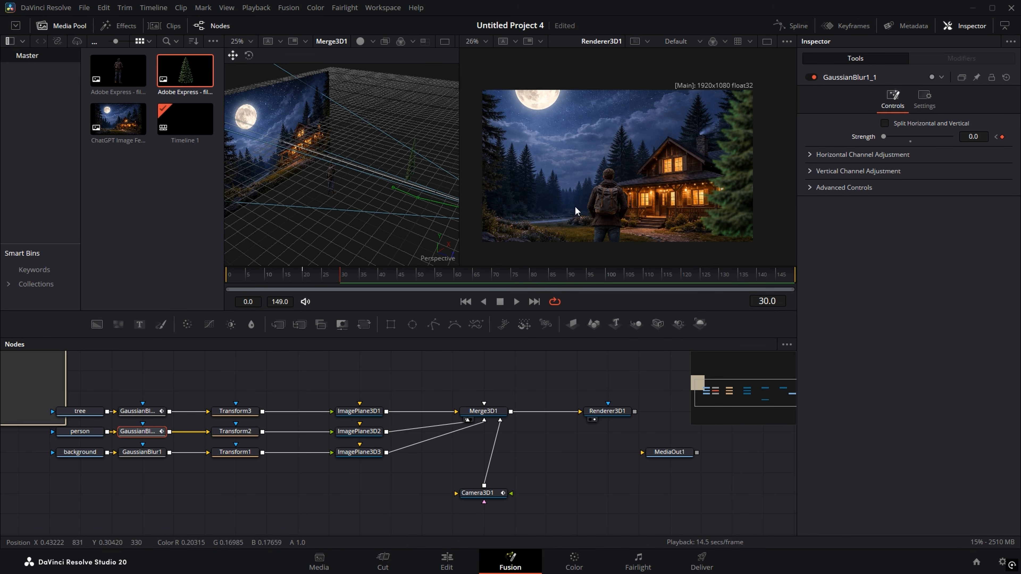
Step: Keyframe the strength of the background's Gaussian Blur at 0.236 on frame 30, 0.142 on frame 75 and 0.0 on frame 149
{"action": "left_click", "coordinate": [135, 452]}
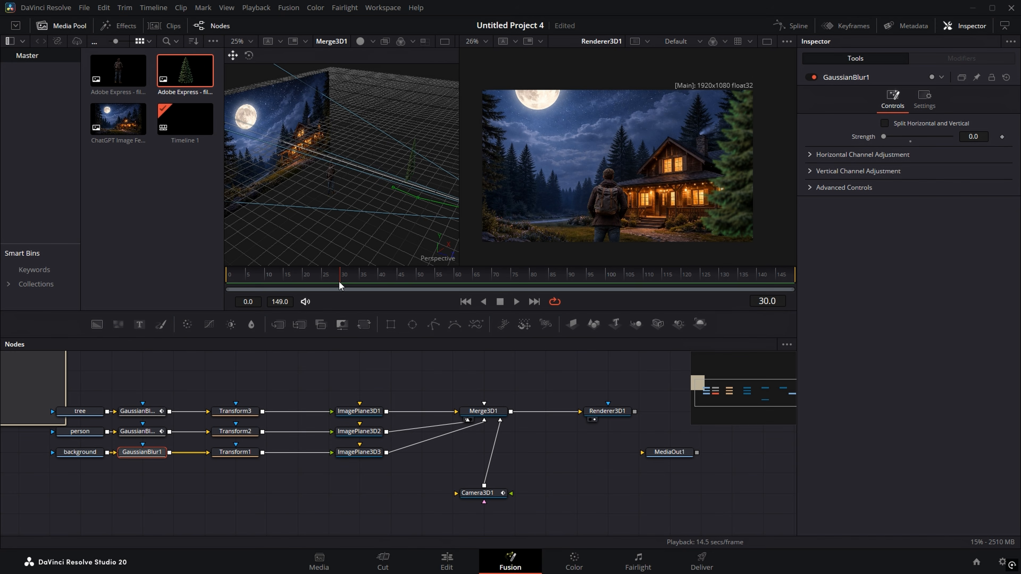
{"action": "left_click", "coordinate": [1002, 137]}
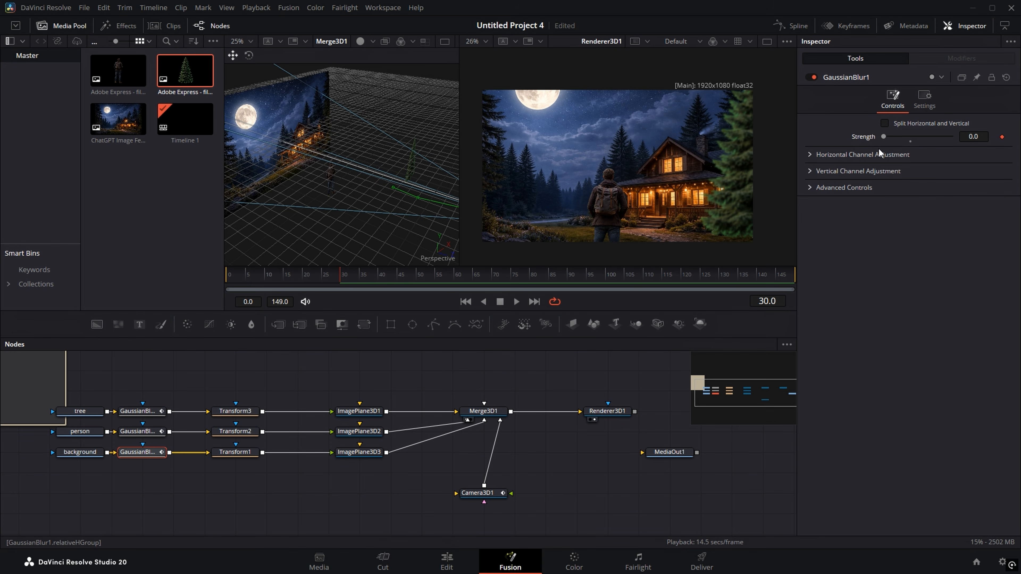
{"action": "left_click_drag", "start_coordinate": [885, 136], "coordinate": [900, 135]}
{"action": "left_click_drag", "start_coordinate": [338, 276], "coordinate": [513, 281]}
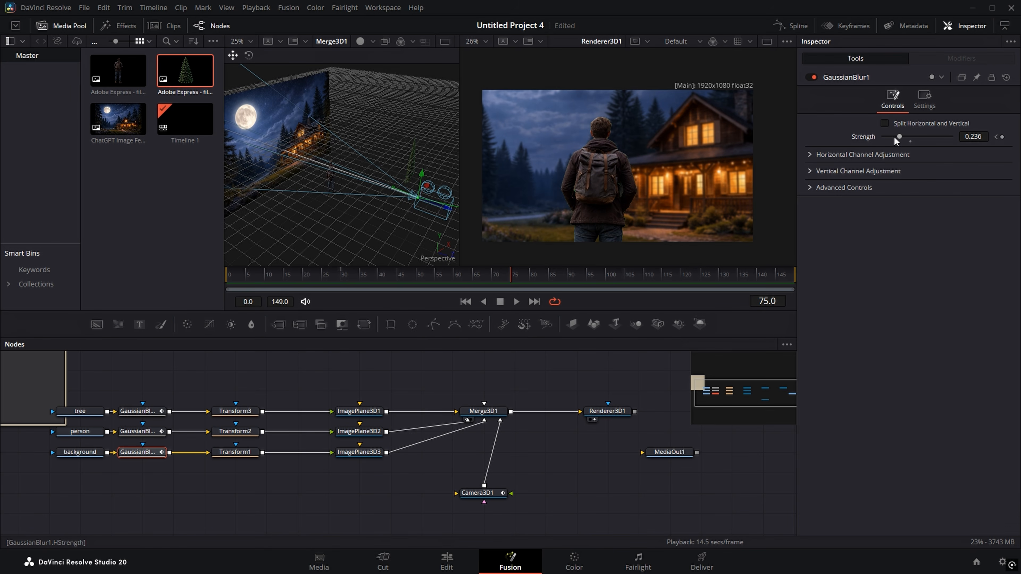
{"action": "left_click_drag", "start_coordinate": [897, 136], "coordinate": [892, 139]}
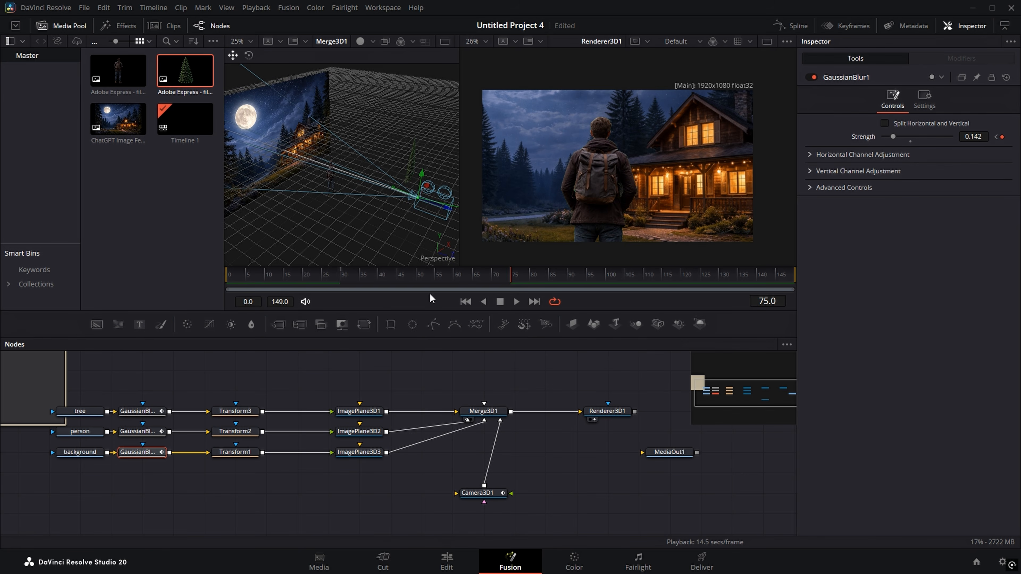
{"action": "left_click_drag", "start_coordinate": [513, 282], "coordinate": [798, 276]}
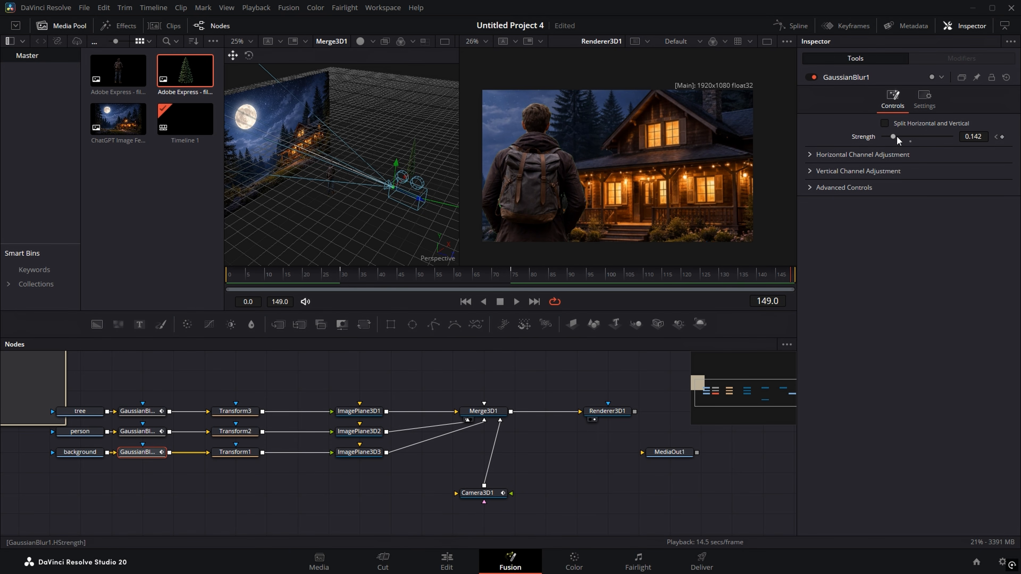
{"action": "left_click_drag", "start_coordinate": [893, 136], "coordinate": [850, 141]}
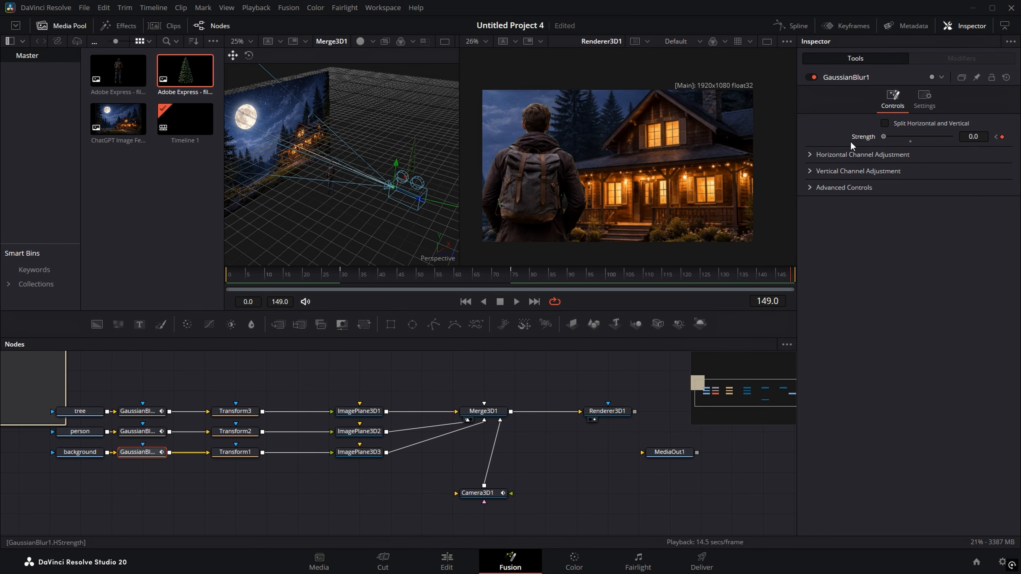
Step: Keyframe the strength of the person's Gaussian Blur at 0.0 on frame 75 and 0.189 on frame 149, and save the project
{"action": "left_click", "coordinate": [518, 274]}
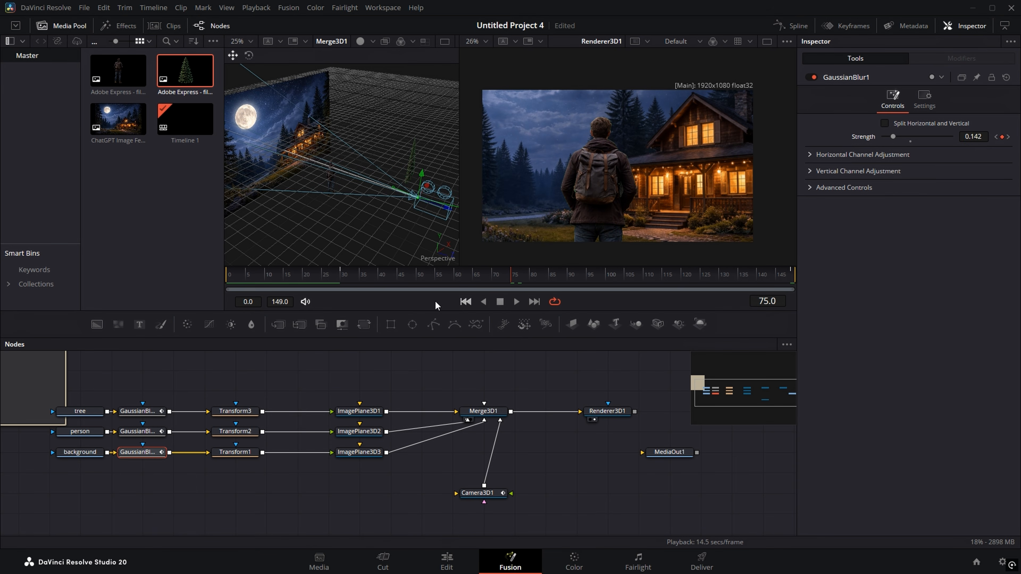
{"action": "left_click", "coordinate": [139, 433]}
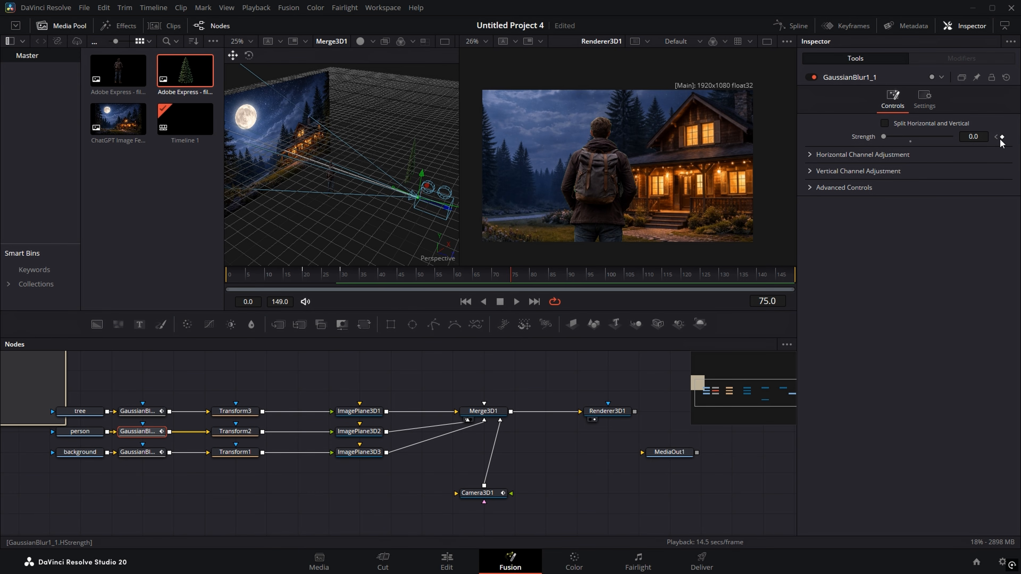
{"action": "left_click", "coordinate": [738, 275]}
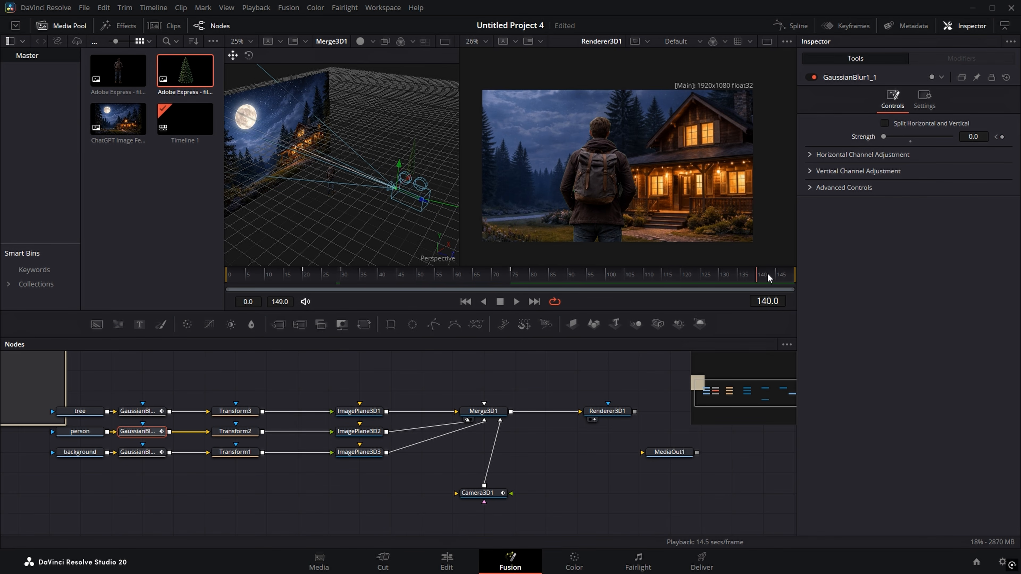
{"action": "left_click_drag", "start_coordinate": [758, 274], "coordinate": [813, 273]}
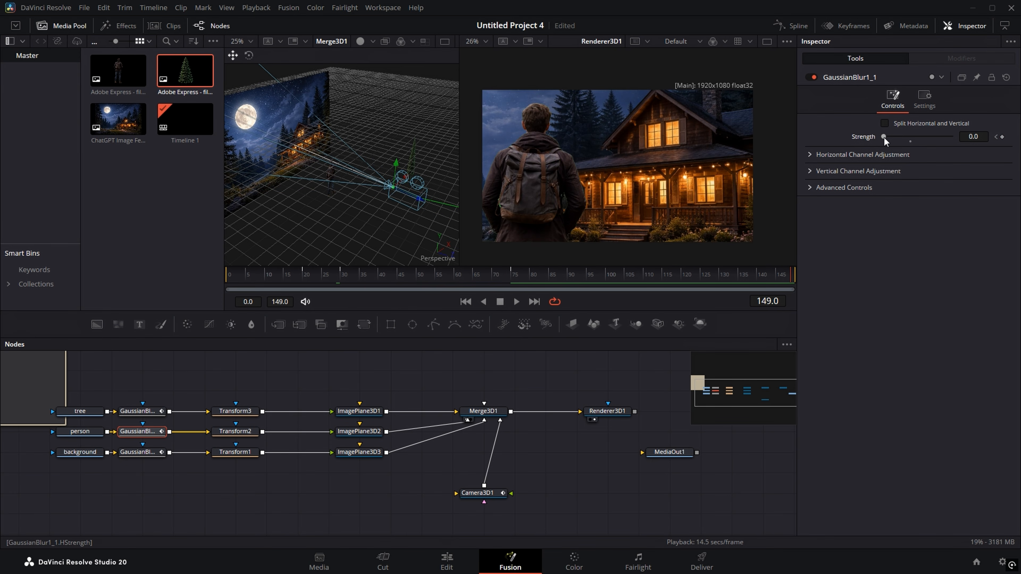
{"action": "left_click_drag", "start_coordinate": [884, 137], "coordinate": [896, 138]}
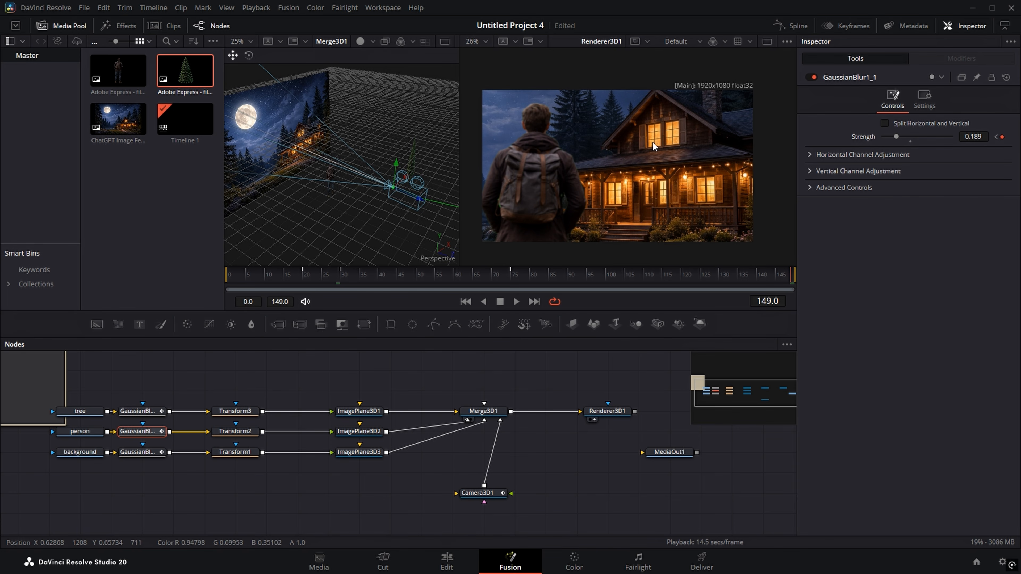
{"action": "key", "text": "ctrl+s"}
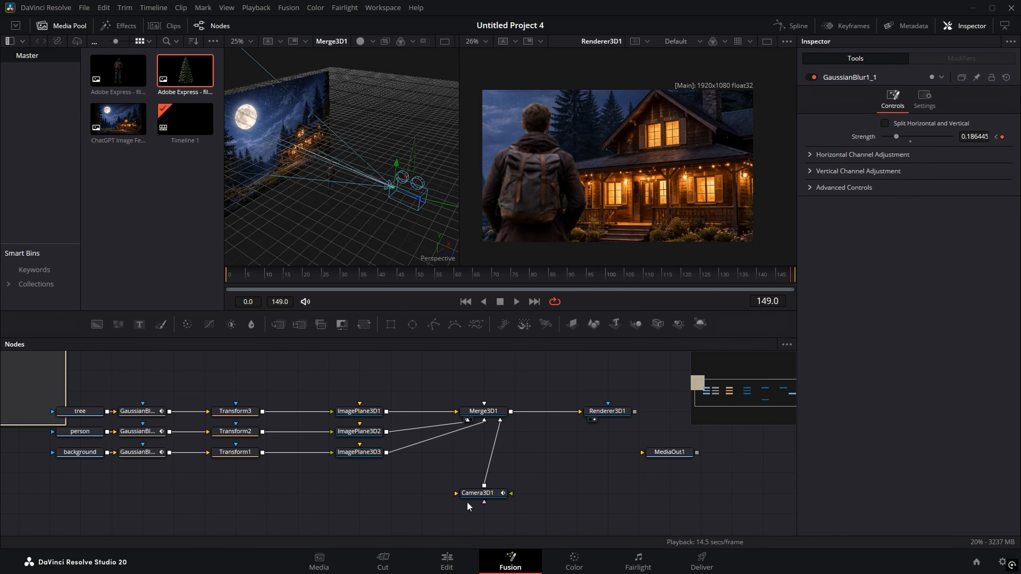
Step: Display all offset and rotation curves of Camera3D1 in the Spline editor and fit them in the graph
{"action": "left_click", "coordinate": [491, 497]}
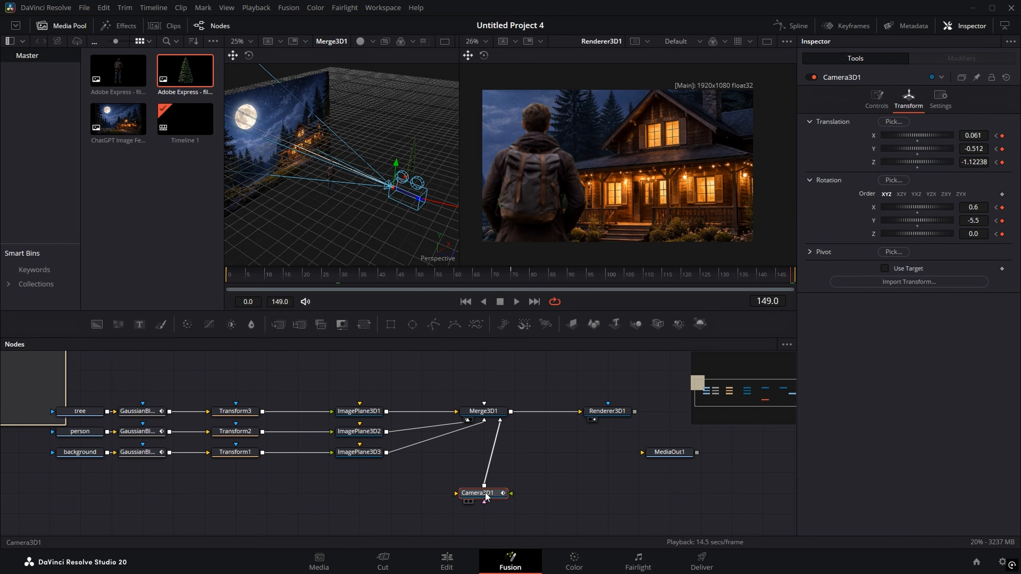
{"action": "left_click", "coordinate": [793, 27]}
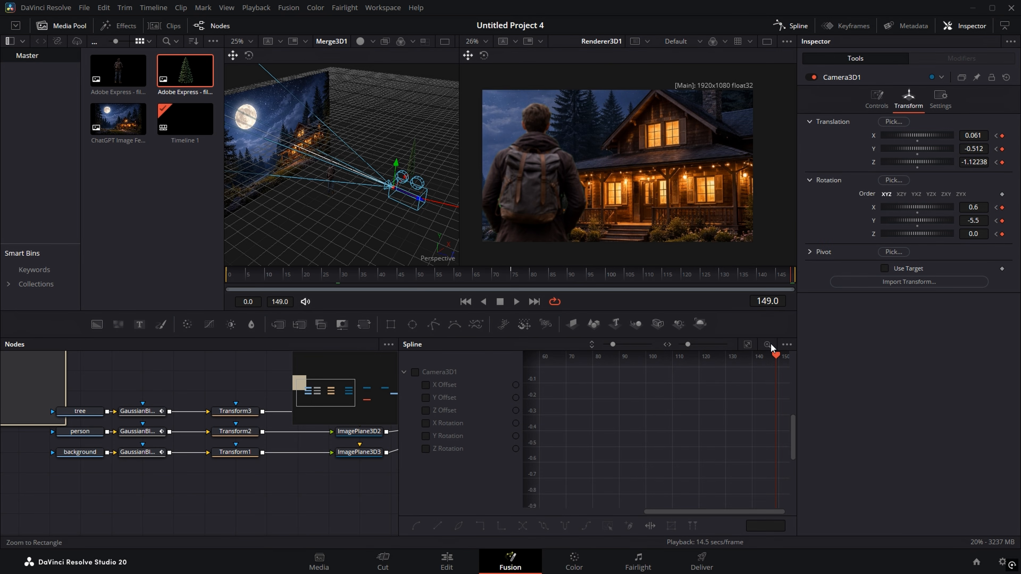
{"action": "left_click", "coordinate": [781, 346]}
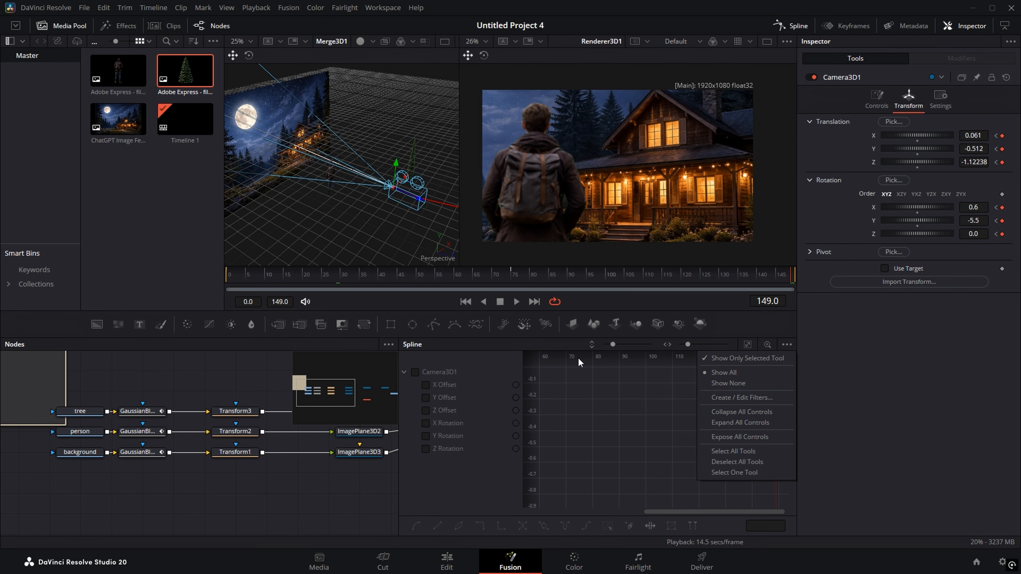
{"action": "left_click_drag", "start_coordinate": [342, 469], "coordinate": [201, 466]}
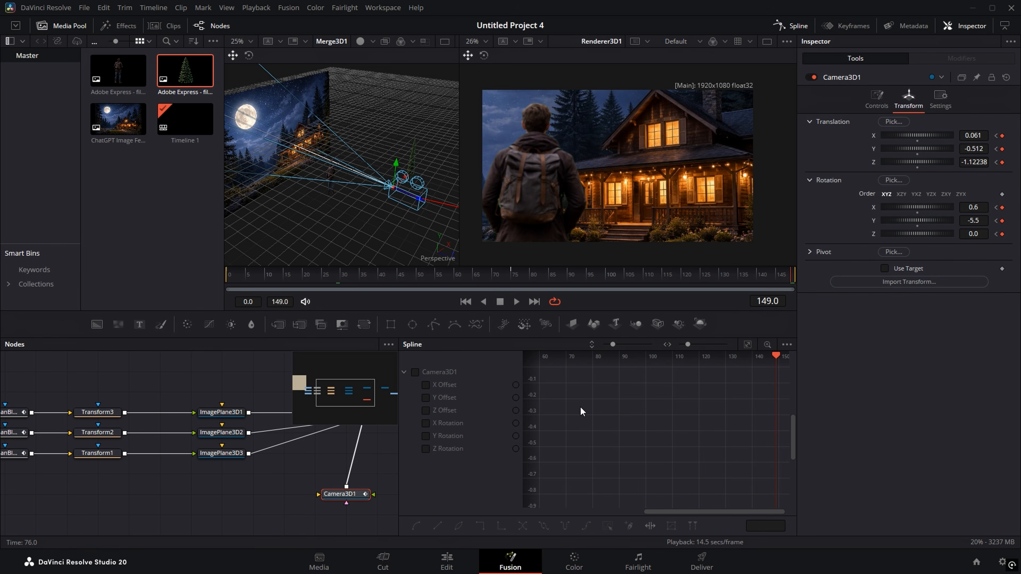
{"action": "left_click", "coordinate": [415, 372]}
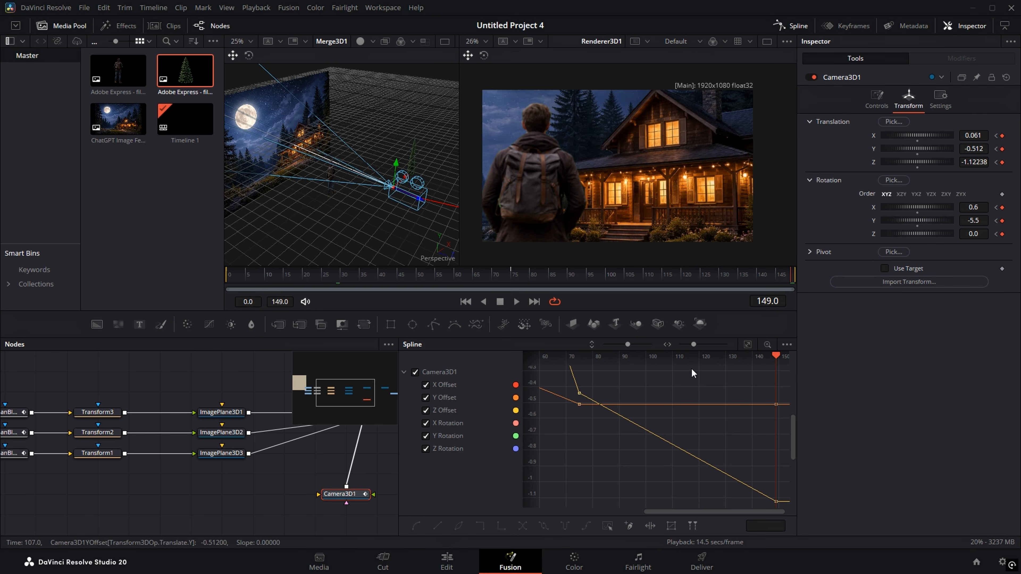
{"action": "left_click", "coordinate": [746, 345]}
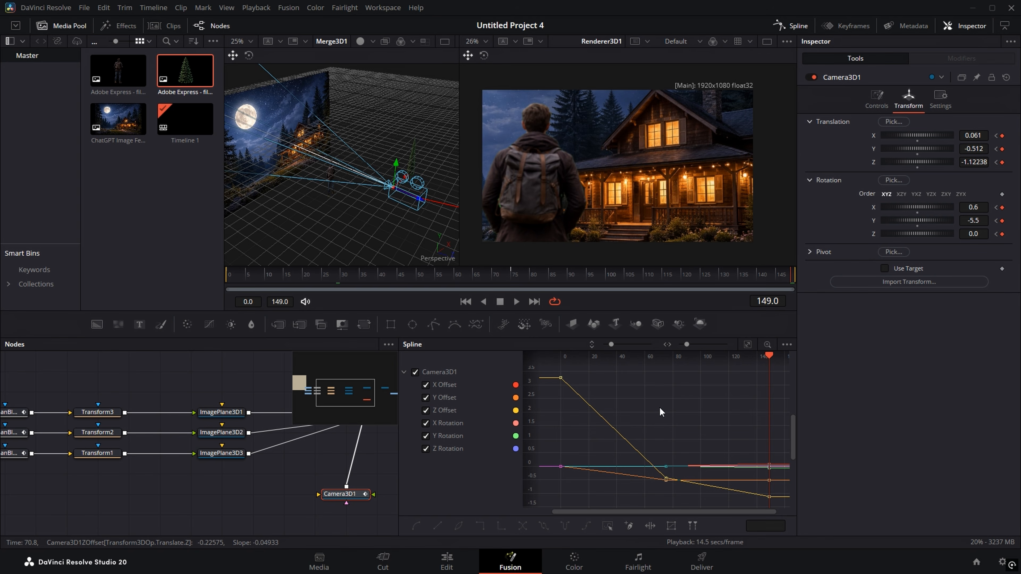
{"action": "scroll", "coordinate": [659, 407], "scroll_direction": "down", "scroll_amount": 2}
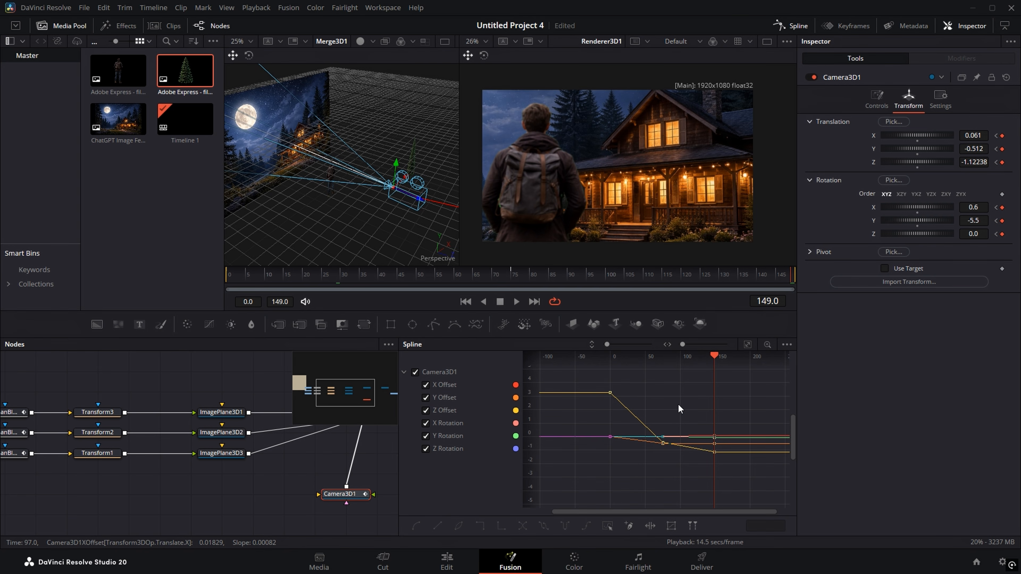
Step: Smooth all of the camera's keyframes with Ease In 50 and Ease Out 40, and check the motion around frames 77 to 85
{"action": "key", "text": "ctrl+a"}
{"action": "key", "text": "s"}
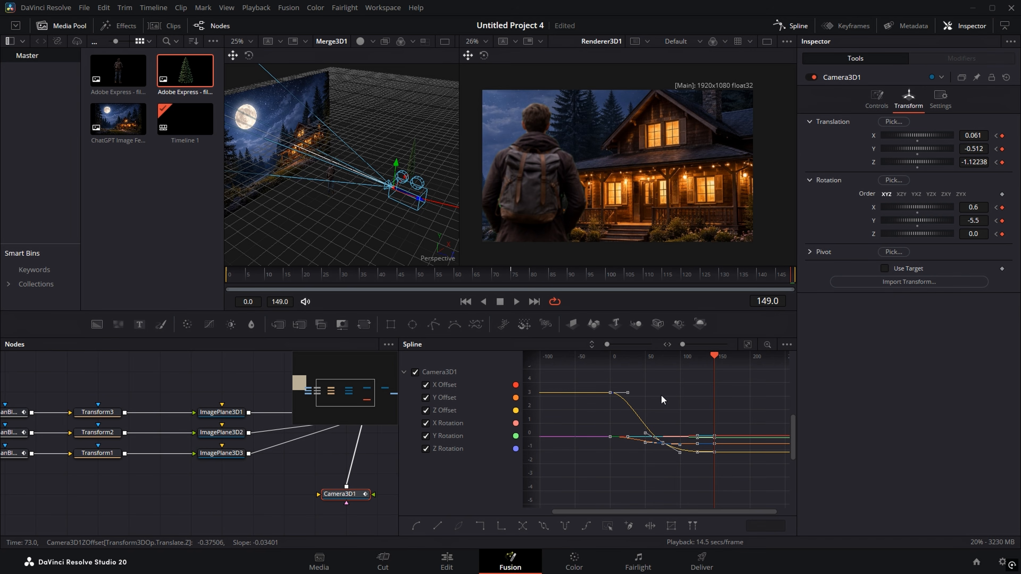
{"action": "key", "text": "e"}
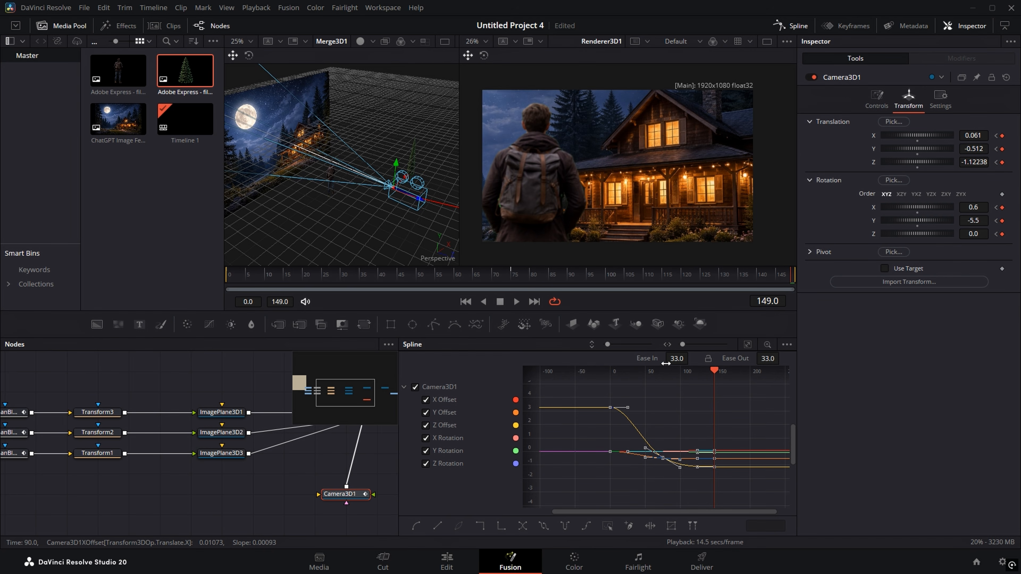
{"action": "left_click", "coordinate": [677, 359]}
{"action": "type", "text": "50"}
{"action": "left_click", "coordinate": [767, 358]}
{"action": "type", "text": "40"}
{"action": "key", "text": "Return"}
{"action": "left_click", "coordinate": [550, 277]}
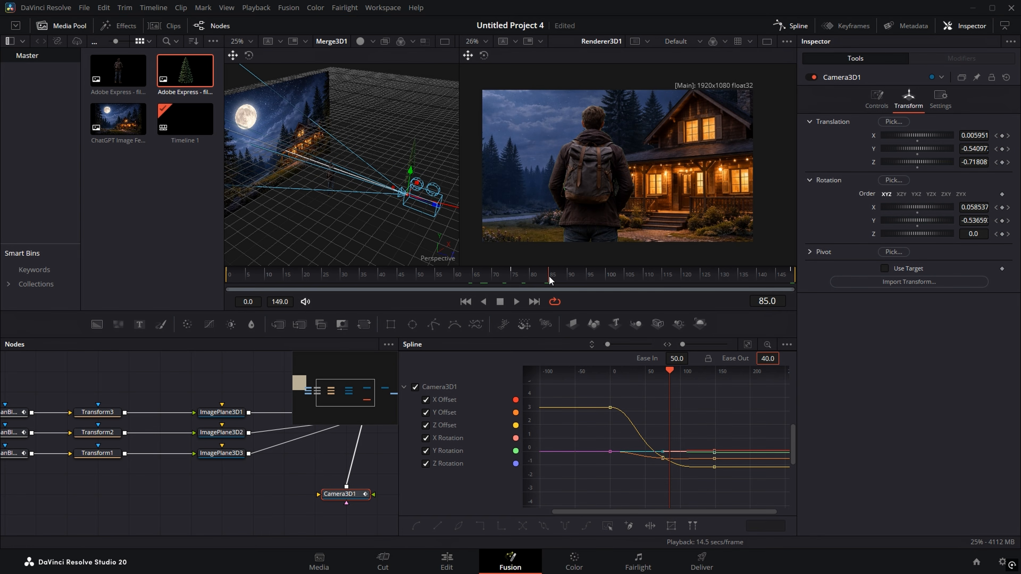
{"action": "left_click_drag", "start_coordinate": [550, 277], "coordinate": [519, 278]}
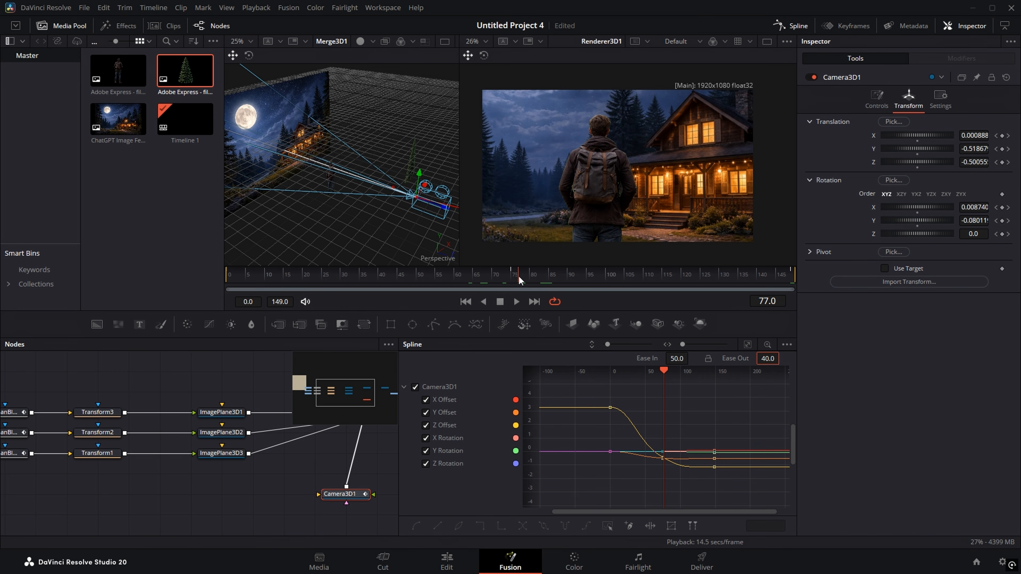
Step: Close the Spline editor, connect Renderer3D1's output to the MediaOut1 node placed beside it, and save the project
{"action": "left_click", "coordinate": [793, 25]}
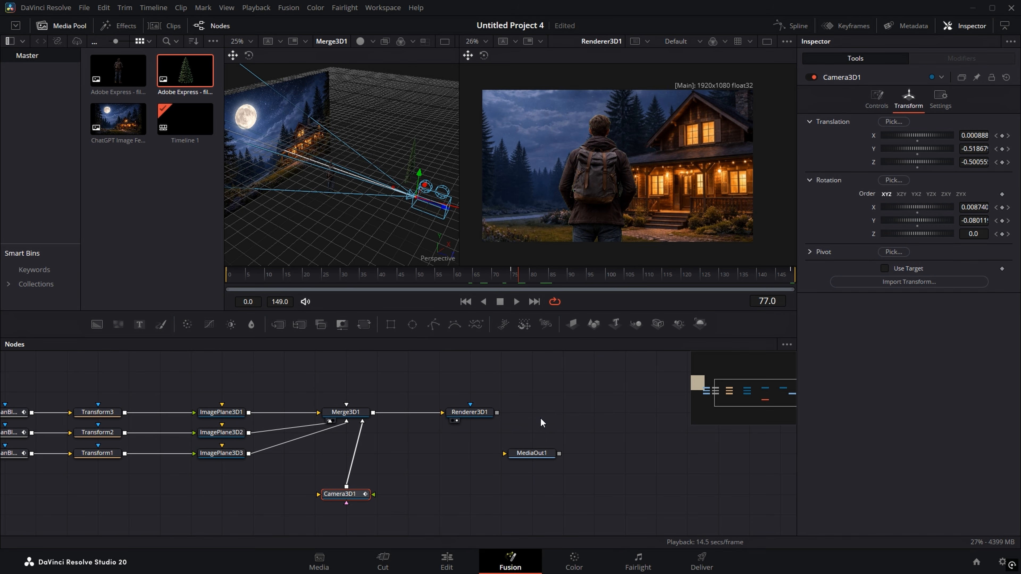
{"action": "left_click_drag", "start_coordinate": [539, 454], "coordinate": [602, 413]}
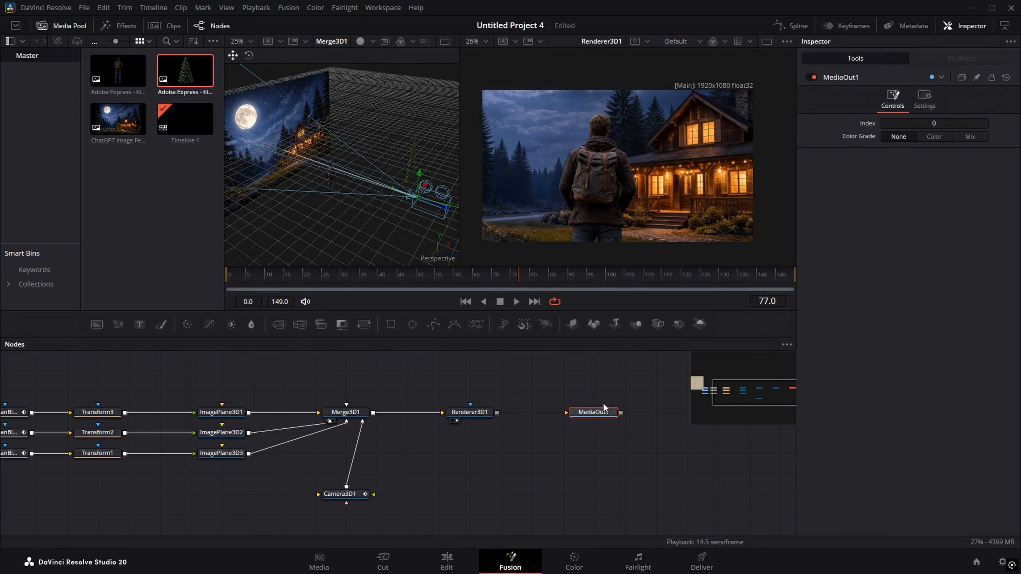
{"action": "left_click_drag", "start_coordinate": [497, 412], "coordinate": [589, 412]}
{"action": "left_click_drag", "start_coordinate": [438, 393], "coordinate": [601, 398]}
{"action": "key", "text": "ctrl+s"}
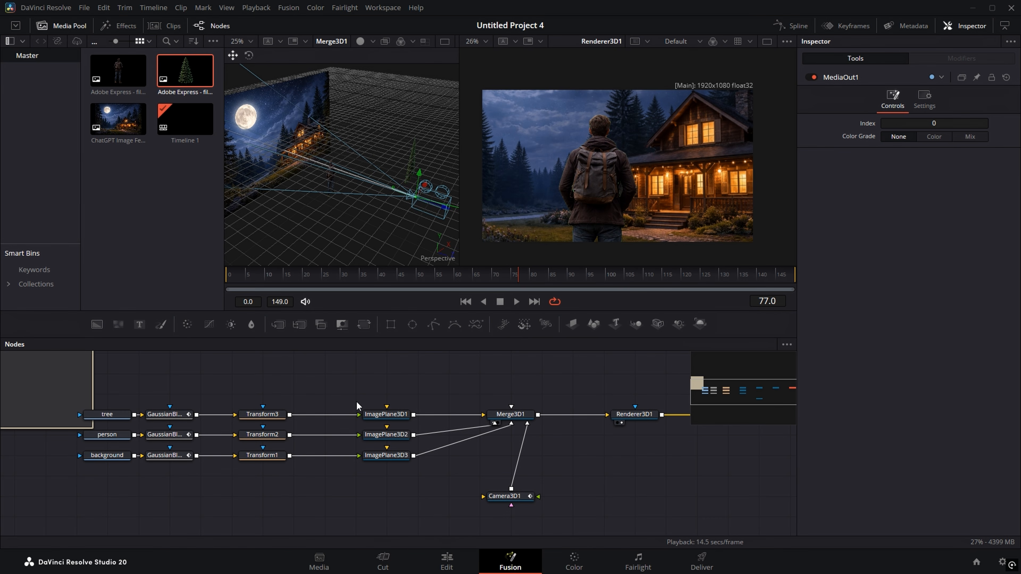
Step: Play the finished Fusion composition from its start on the Edit page
{"action": "left_click", "coordinate": [453, 563]}
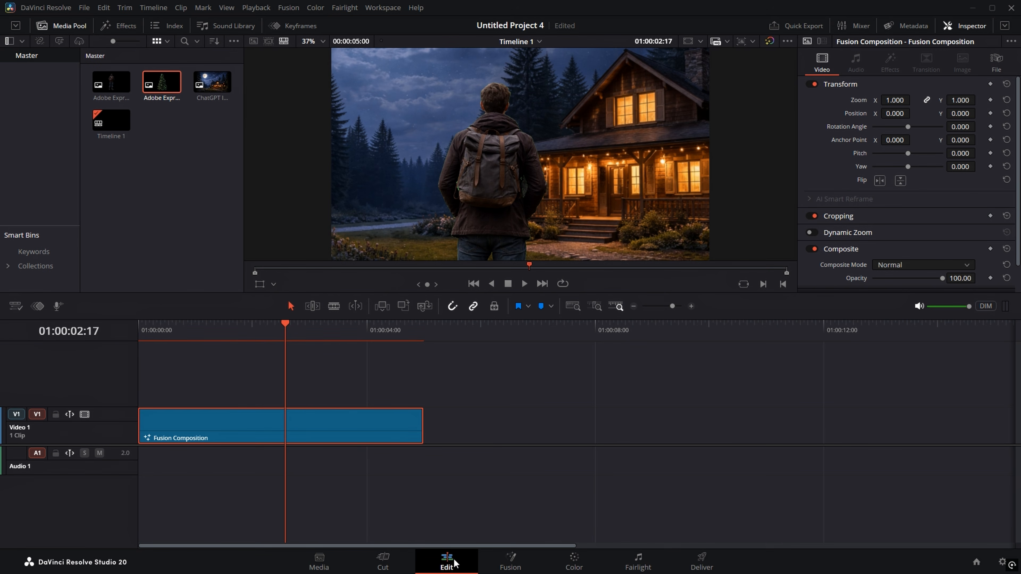
{"action": "key", "text": "Home"}
{"action": "key", "text": "space"}
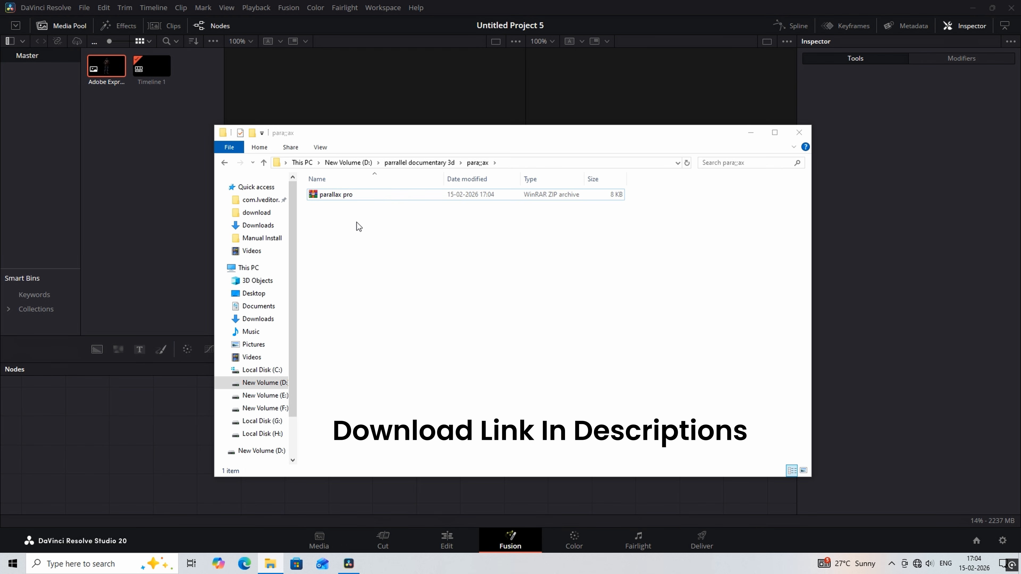
Step: Show the Edit page behind File Explorer and extract the parallax pro ZIP archive
{"action": "key", "text": "shift+4"}
{"action": "left_click", "coordinate": [481, 329]}
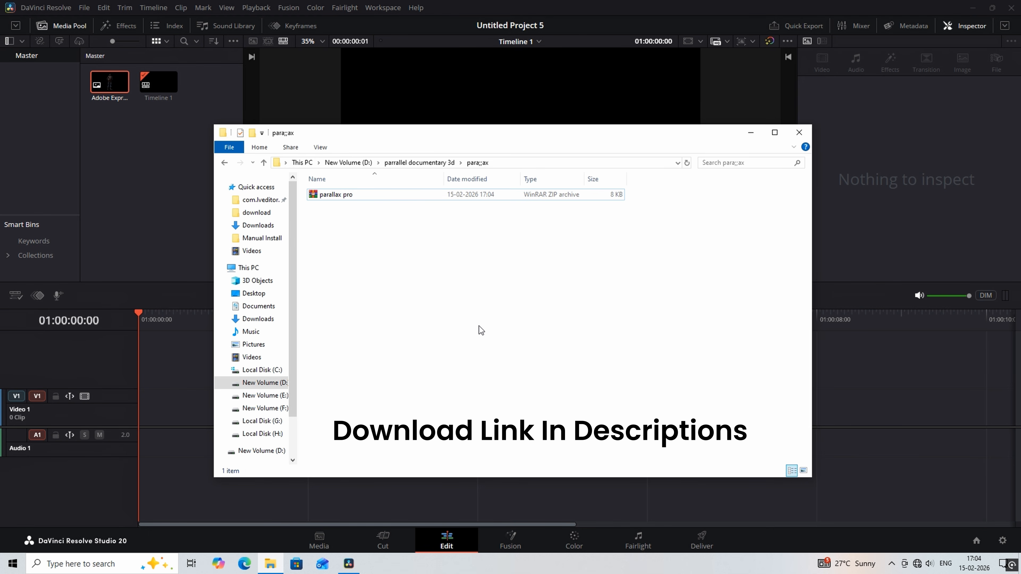
{"action": "left_click", "coordinate": [349, 199]}
{"action": "right_click", "coordinate": [349, 197]}
{"action": "left_click", "coordinate": [385, 228]}
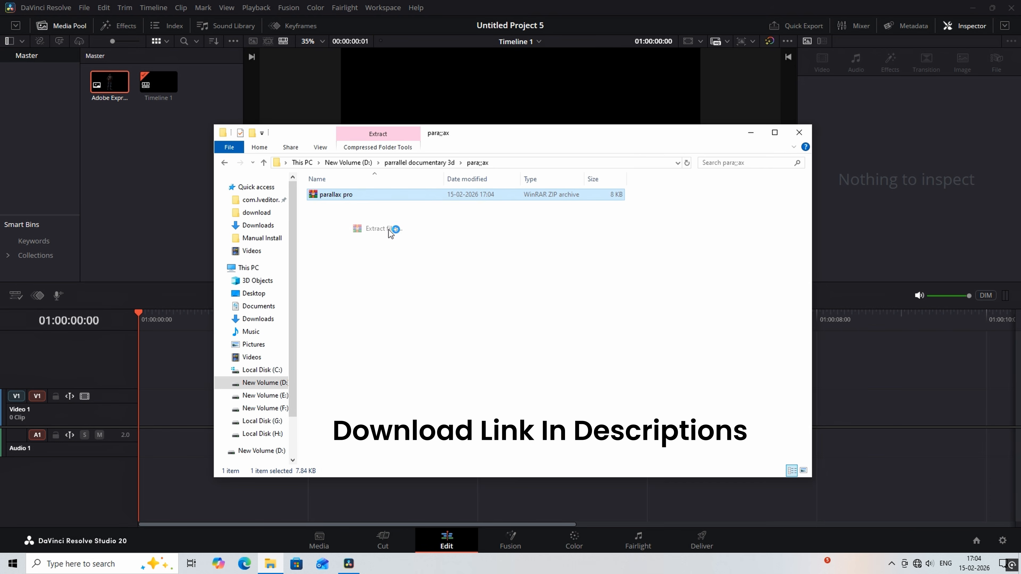
{"action": "left_click", "coordinate": [541, 401]}
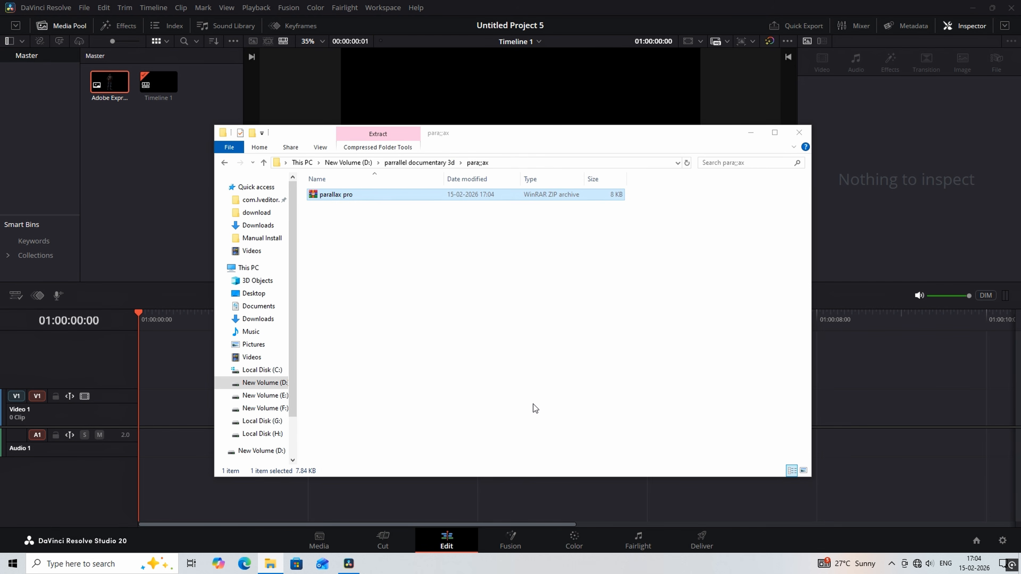
Step: Open the extracted parallax pro folder down to its parallax subfolder to view the script files, and minimize File Explorer
{"action": "left_click", "coordinate": [339, 196]}
{"action": "double_click", "coordinate": [339, 196]}
{"action": "double_click", "coordinate": [343, 194]}
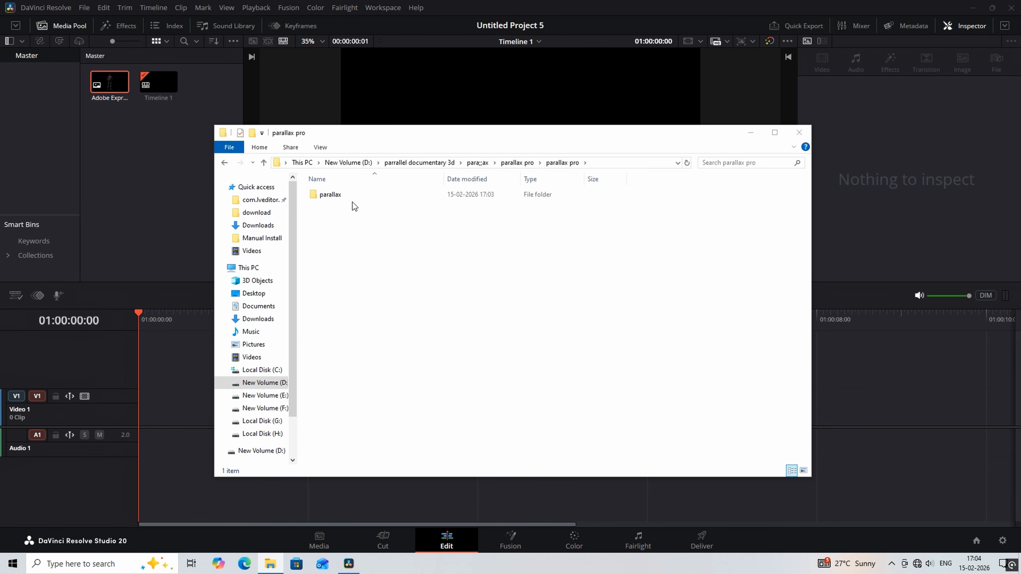
{"action": "double_click", "coordinate": [349, 197]}
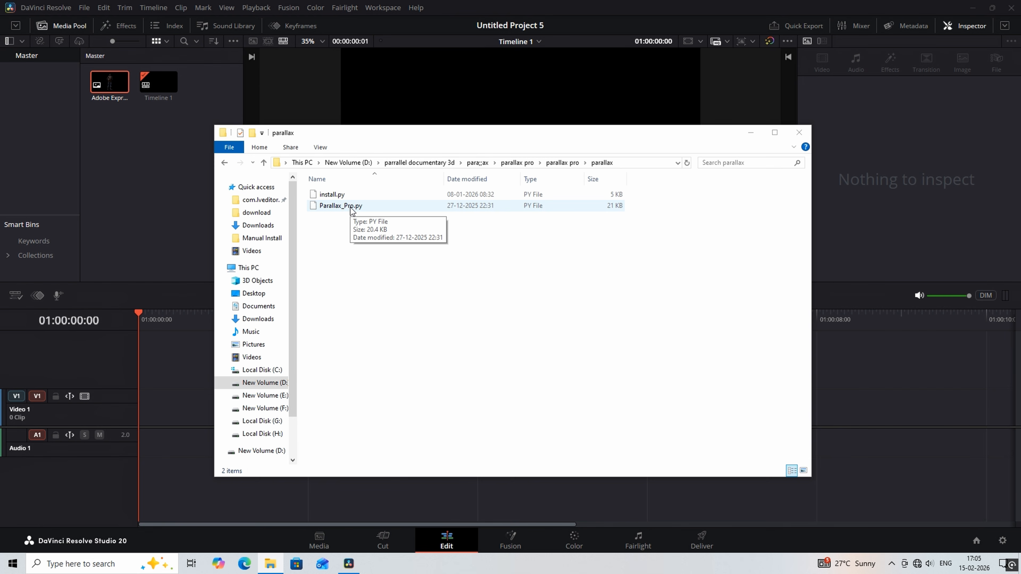
{"action": "left_click", "coordinate": [750, 136]}
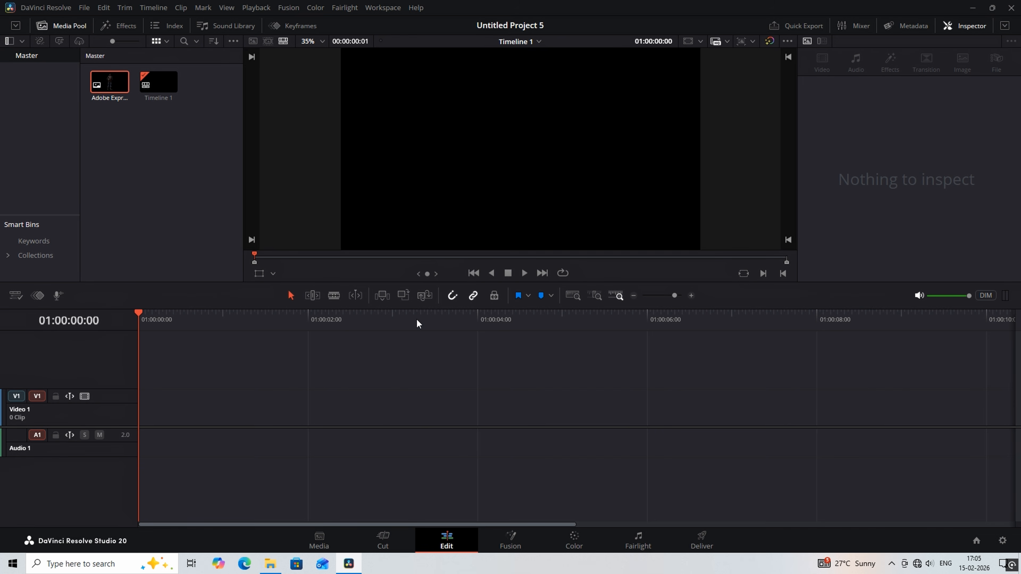
Step: Add the Adobe Express image from the Media Pool to an empty Fusion composition, space out MediaOut1, and disconnect it from MediaIn1
{"action": "left_click", "coordinate": [510, 541]}
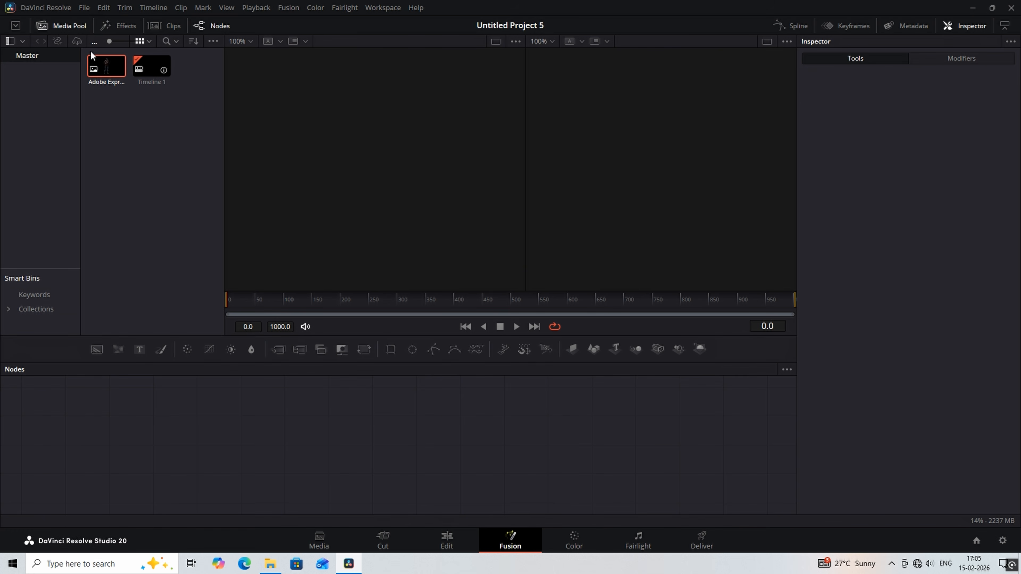
{"action": "left_click_drag", "start_coordinate": [108, 67], "coordinate": [206, 434]}
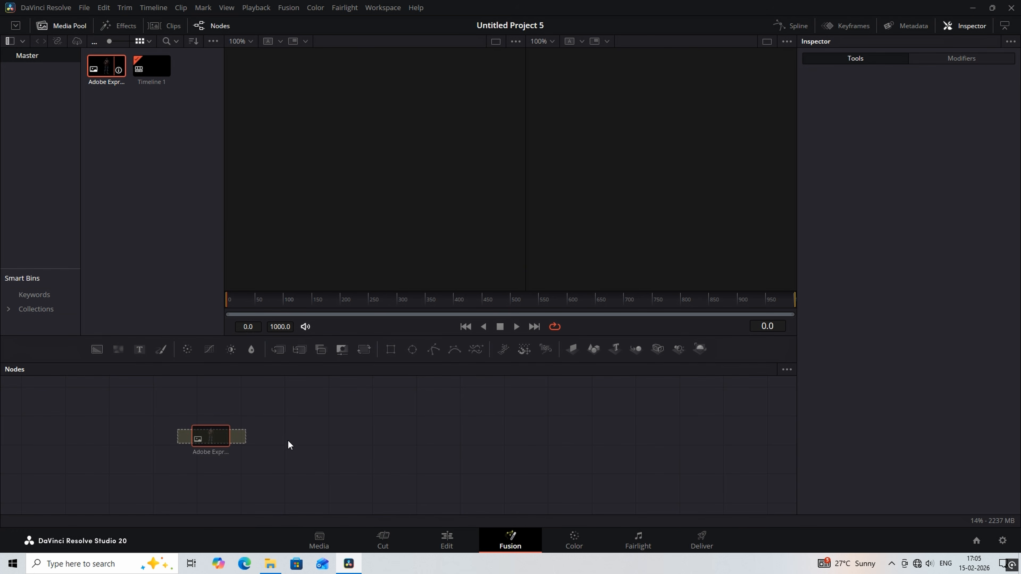
{"action": "left_click_drag", "start_coordinate": [305, 436], "coordinate": [541, 437]}
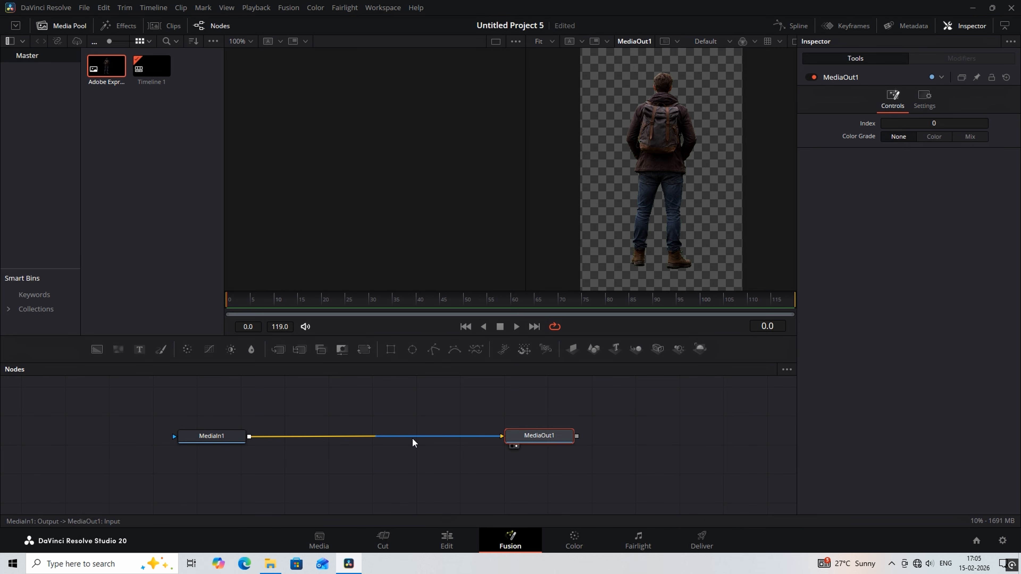
{"action": "left_click_drag", "start_coordinate": [414, 442], "coordinate": [483, 272]}
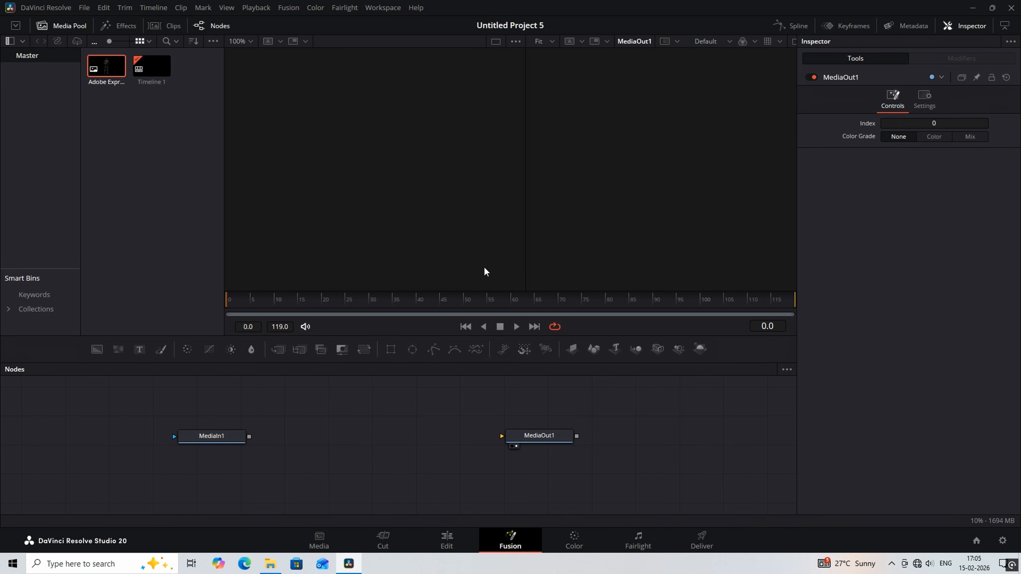
Step: Run Parallax_Pro.py from the Manual Install folder by dropping it into the Resolve console, and close the console
{"action": "left_click", "coordinate": [380, 7]}
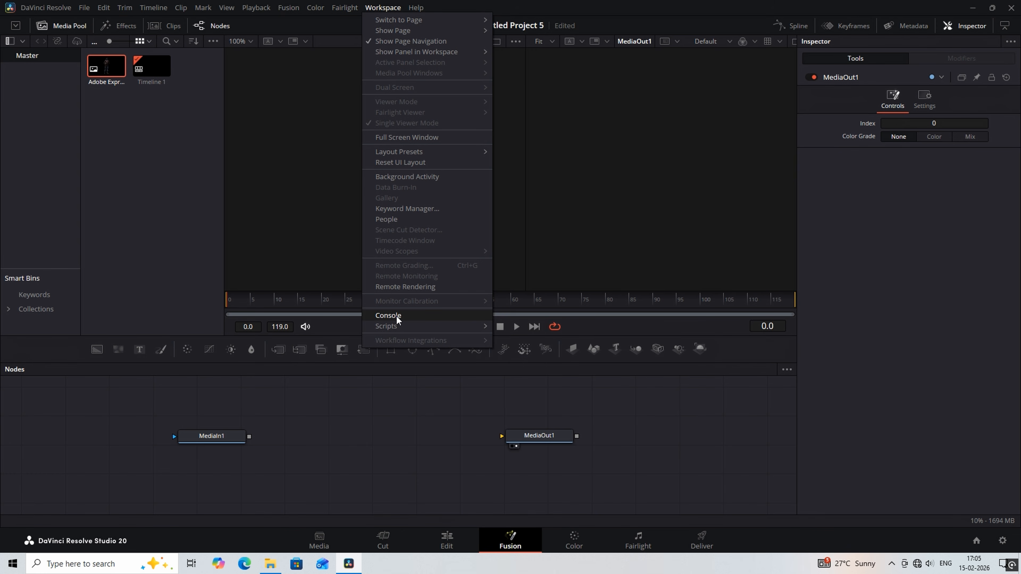
{"action": "left_click", "coordinate": [396, 315]}
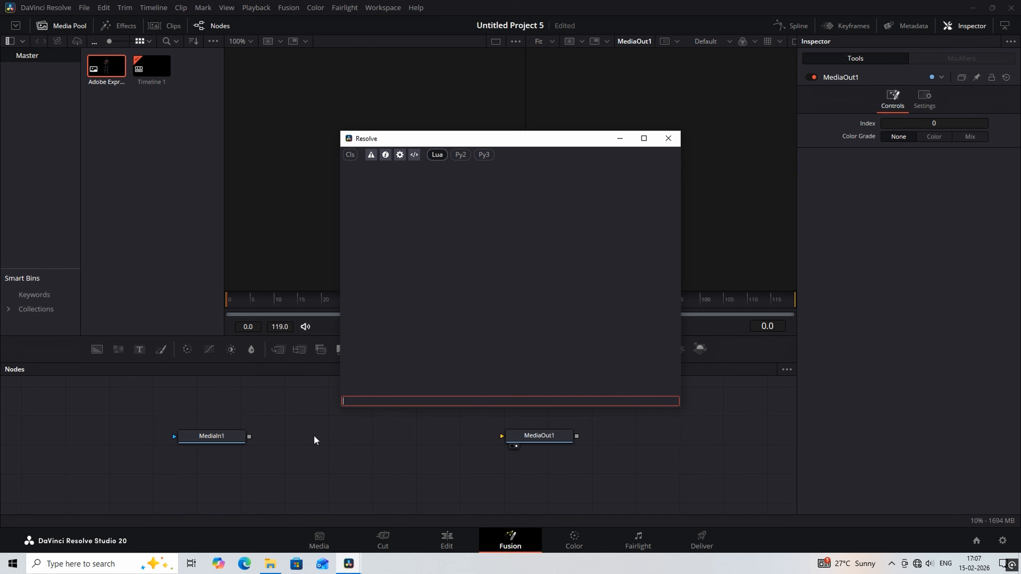
{"action": "left_click", "coordinate": [270, 564]}
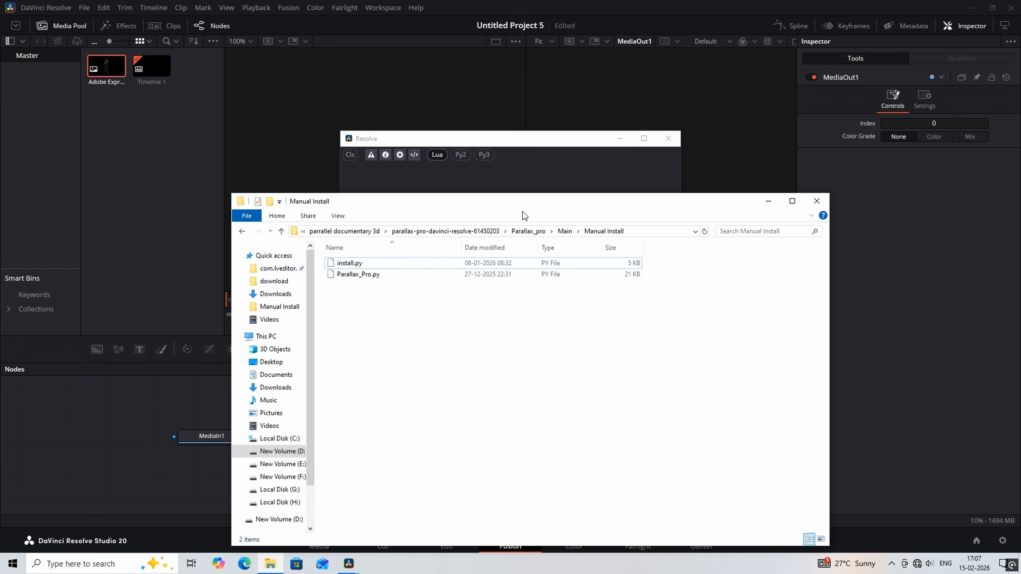
{"action": "left_click_drag", "start_coordinate": [523, 198], "coordinate": [523, 244]}
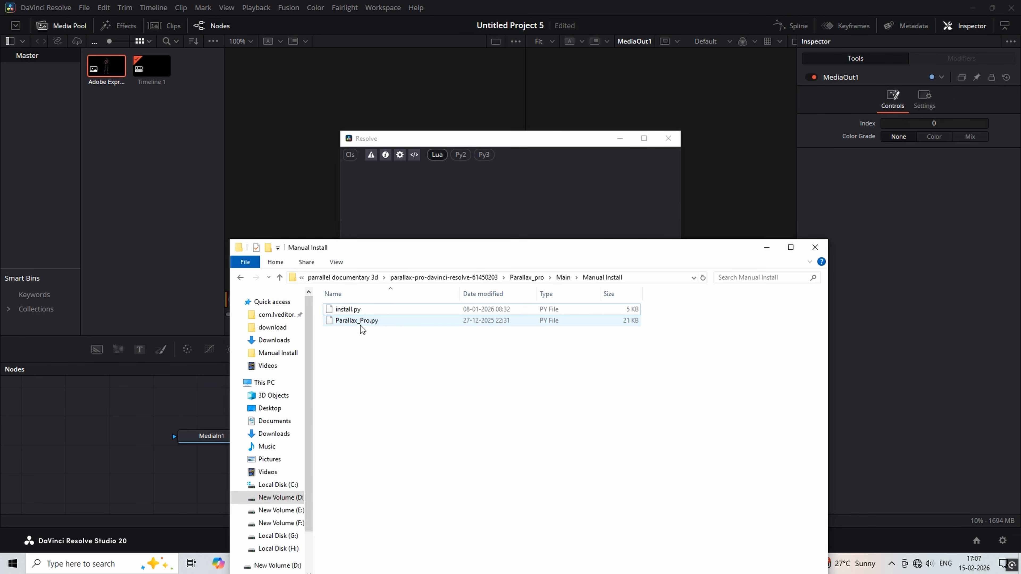
{"action": "left_click_drag", "start_coordinate": [361, 323], "coordinate": [513, 229]}
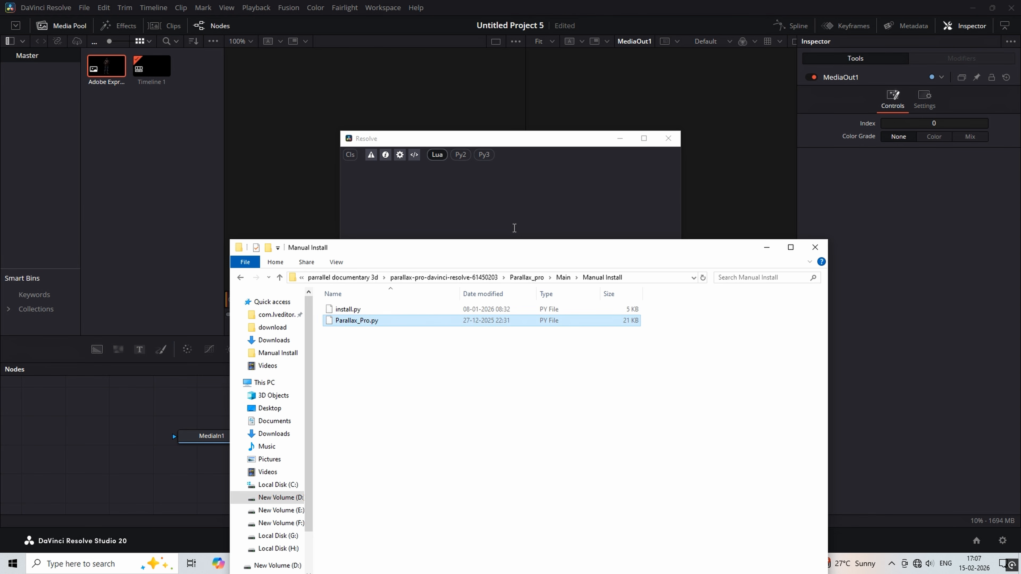
{"action": "left_click", "coordinate": [767, 247]}
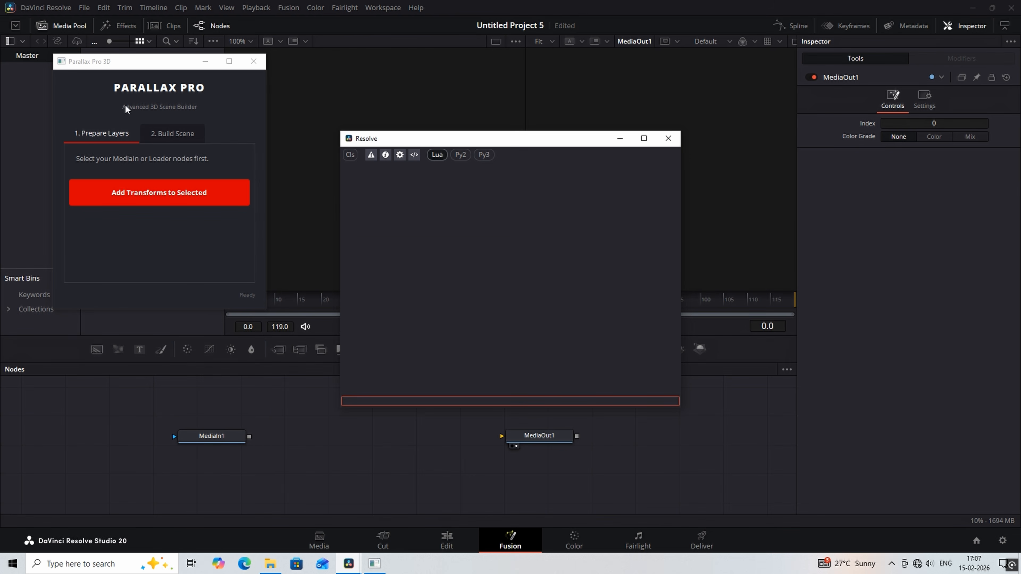
{"action": "left_click", "coordinate": [669, 138]}
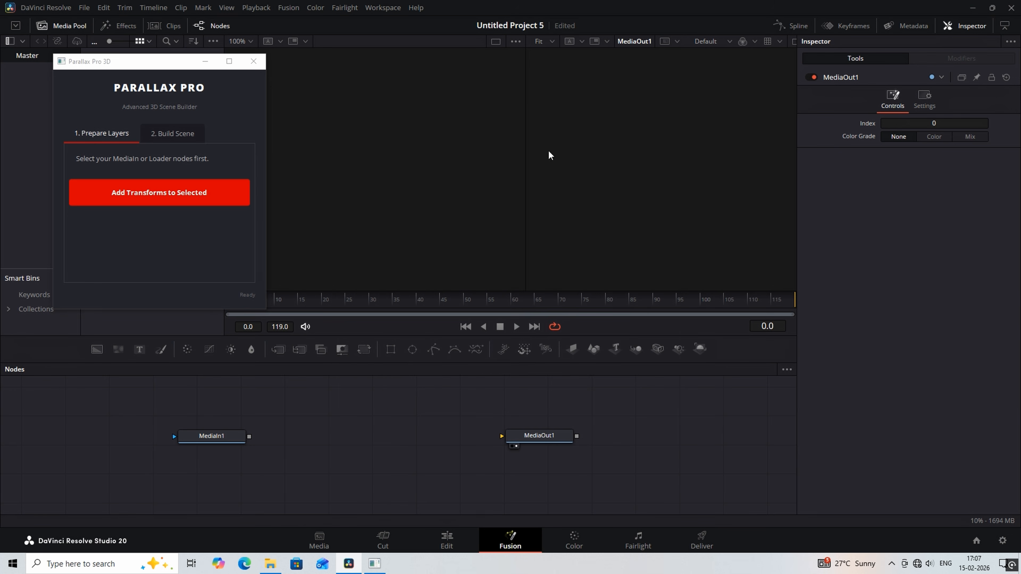
Step: Use Parallax Pro to add a Transform to MediaIn1, place it beside that node, and build the 3D scene
{"action": "left_click", "coordinate": [220, 436]}
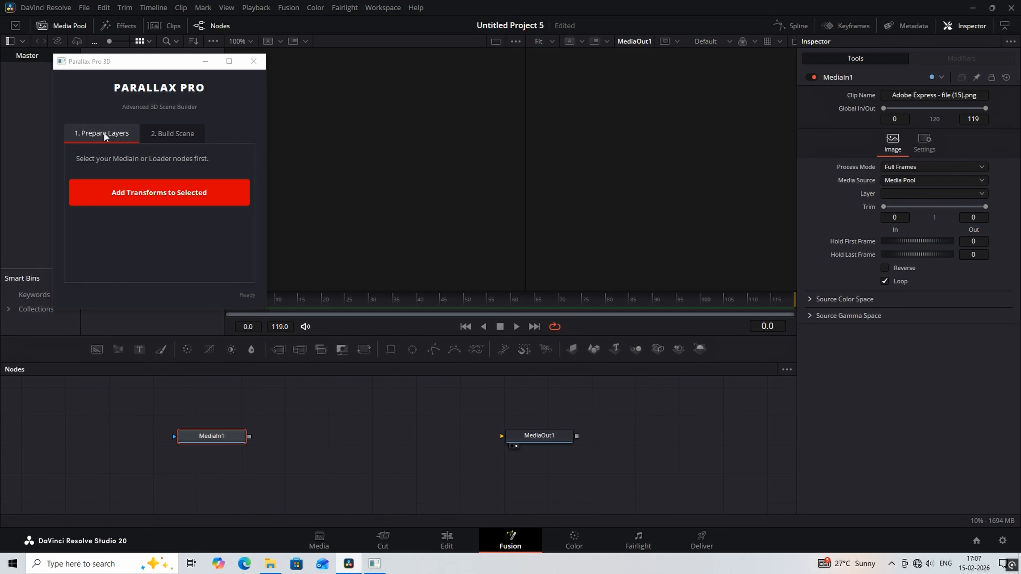
{"action": "left_click", "coordinate": [137, 193]}
{"action": "left_click_drag", "start_coordinate": [152, 416], "coordinate": [347, 417]}
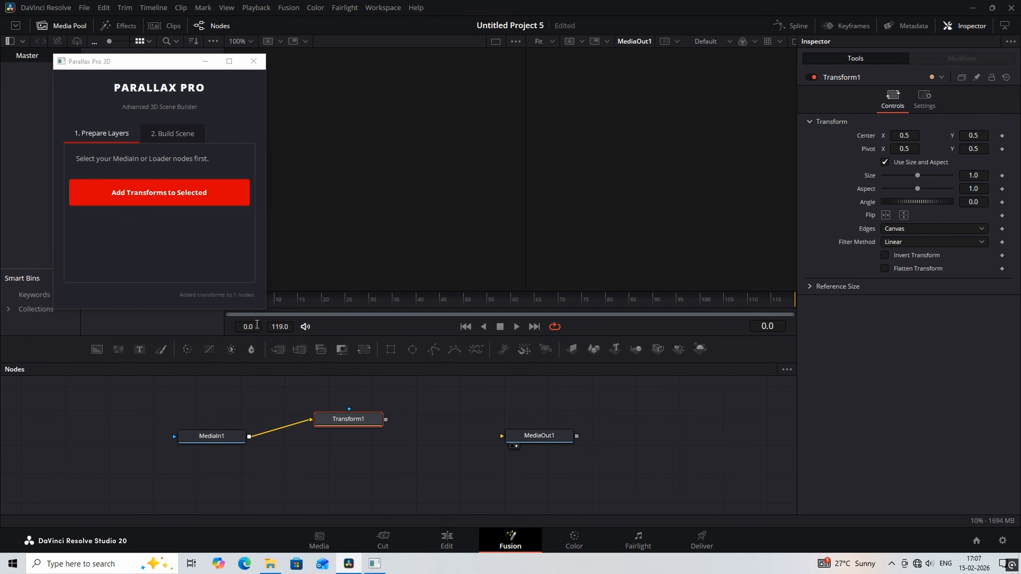
{"action": "left_click", "coordinate": [160, 130]}
{"action": "left_click", "coordinate": [172, 262]}
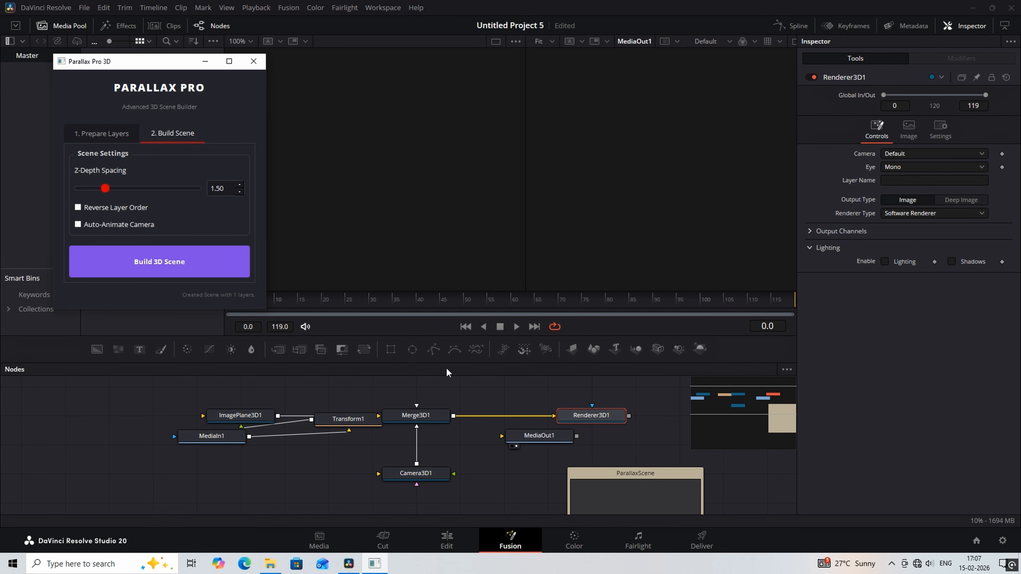
Step: Show the list of scripts available in the workspace
{"action": "left_click", "coordinate": [393, 9]}
{"action": "mouse_move", "coordinate": [482, 326]}
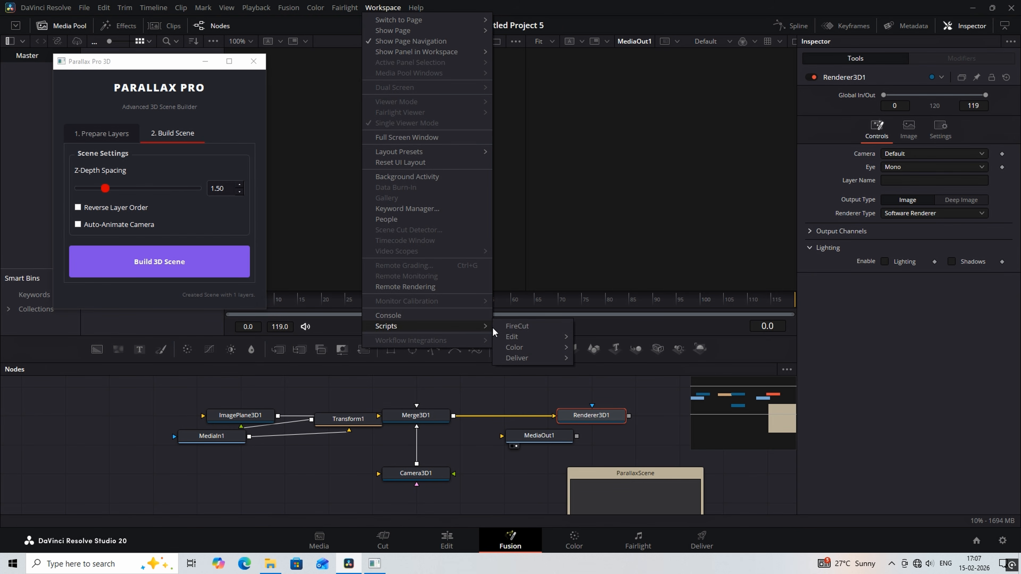